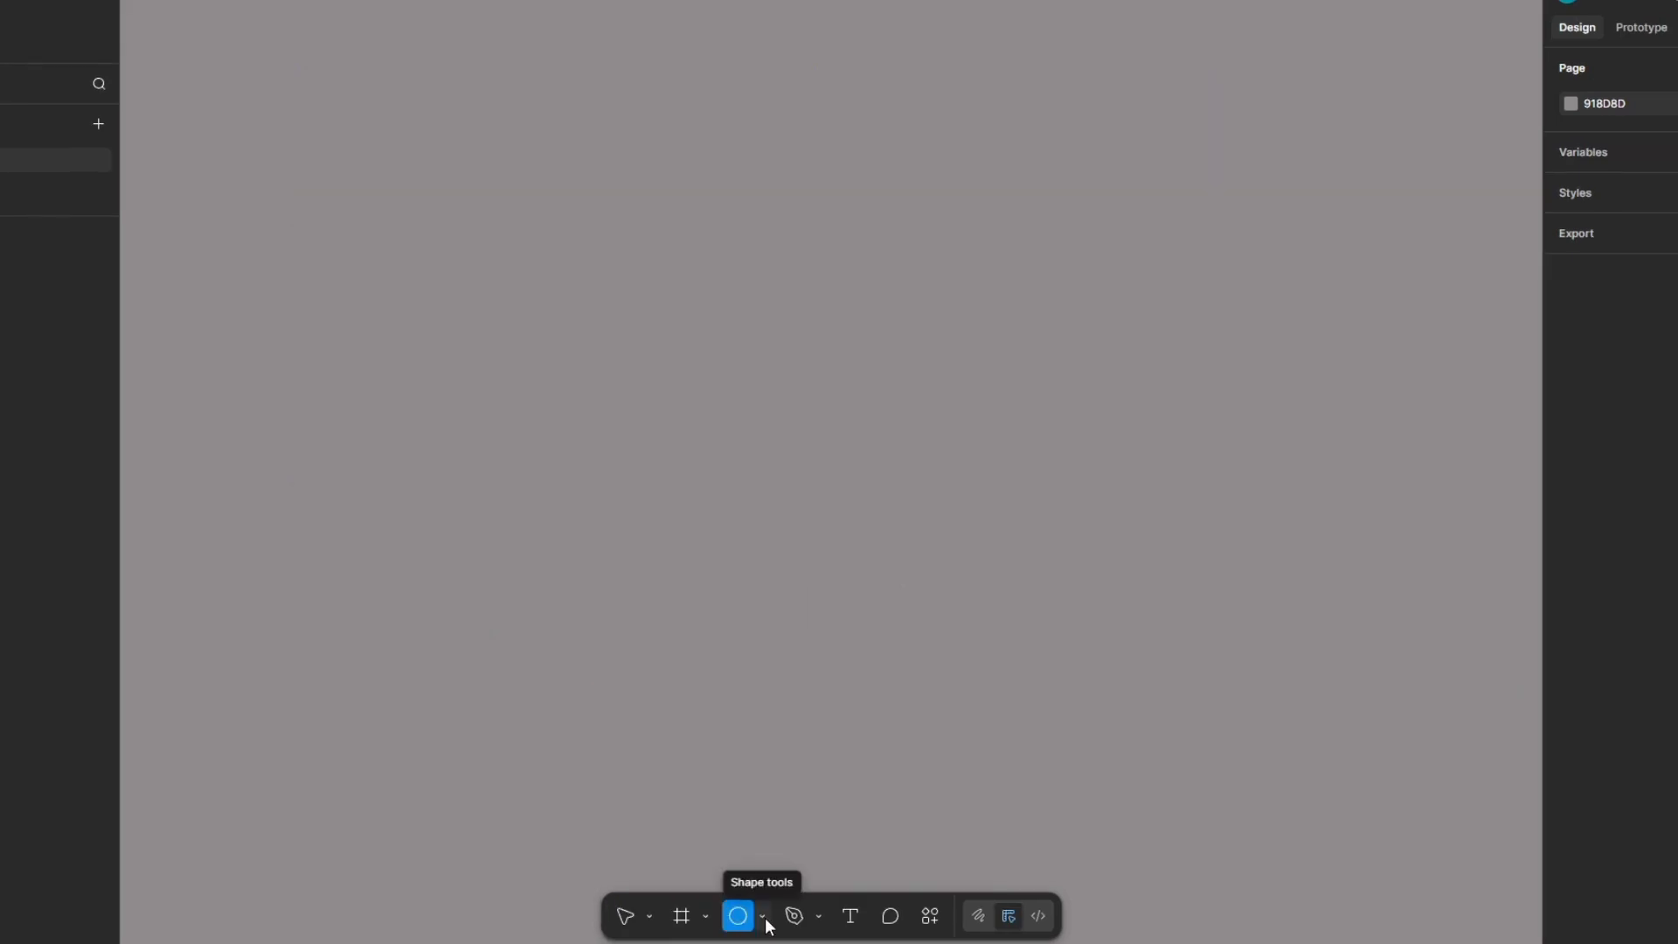
Step: Place a 100 × 100 polygon on the canvas and increase its corner count to 5
{"action": "left_click", "coordinate": [763, 918]}
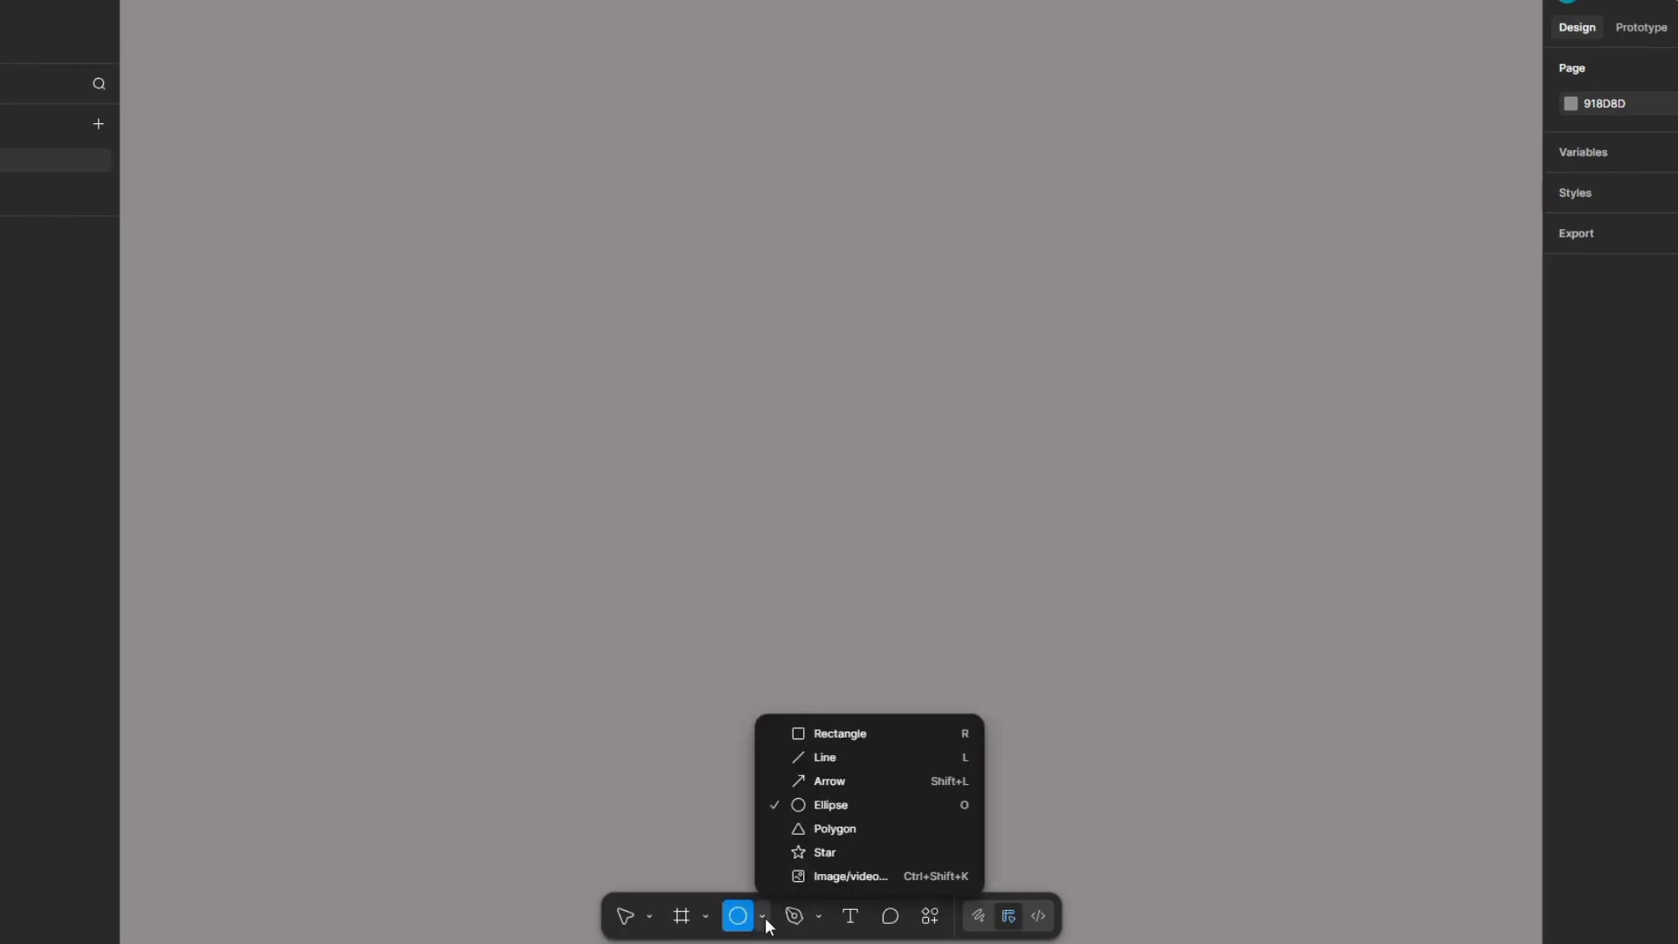
{"action": "left_click", "coordinate": [839, 820]}
{"action": "left_click", "coordinate": [623, 560]}
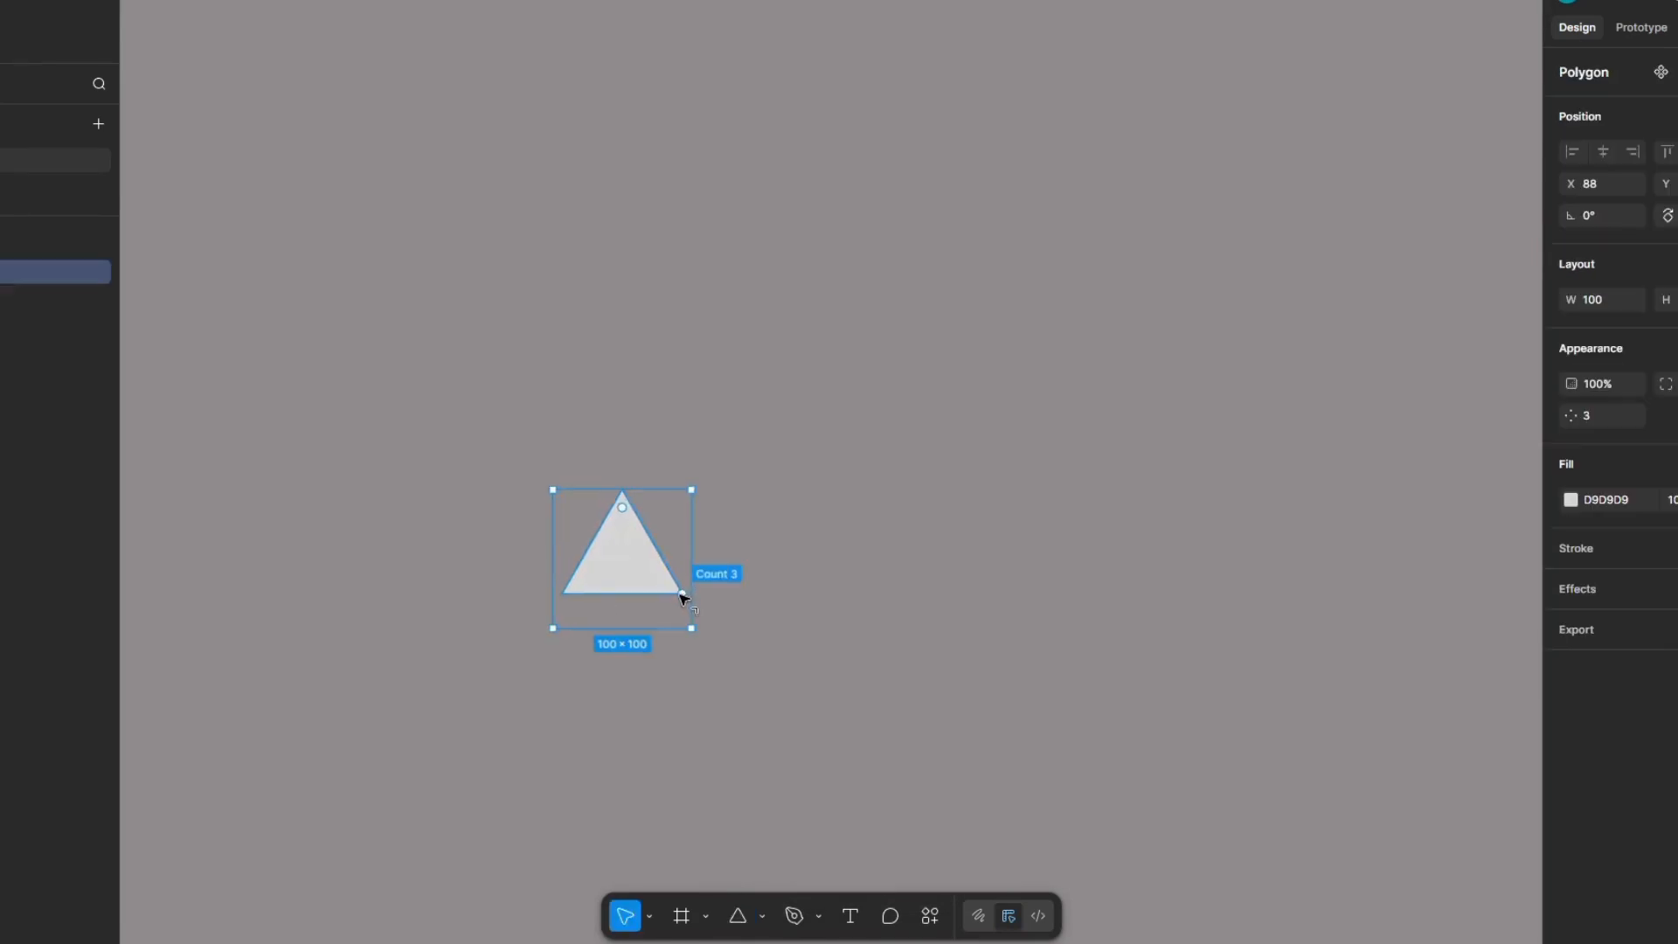
{"action": "scroll", "coordinate": [683, 593], "scroll_direction": "up", "scroll_amount": 5}
{"action": "left_click_drag", "start_coordinate": [682, 592], "coordinate": [663, 423]}
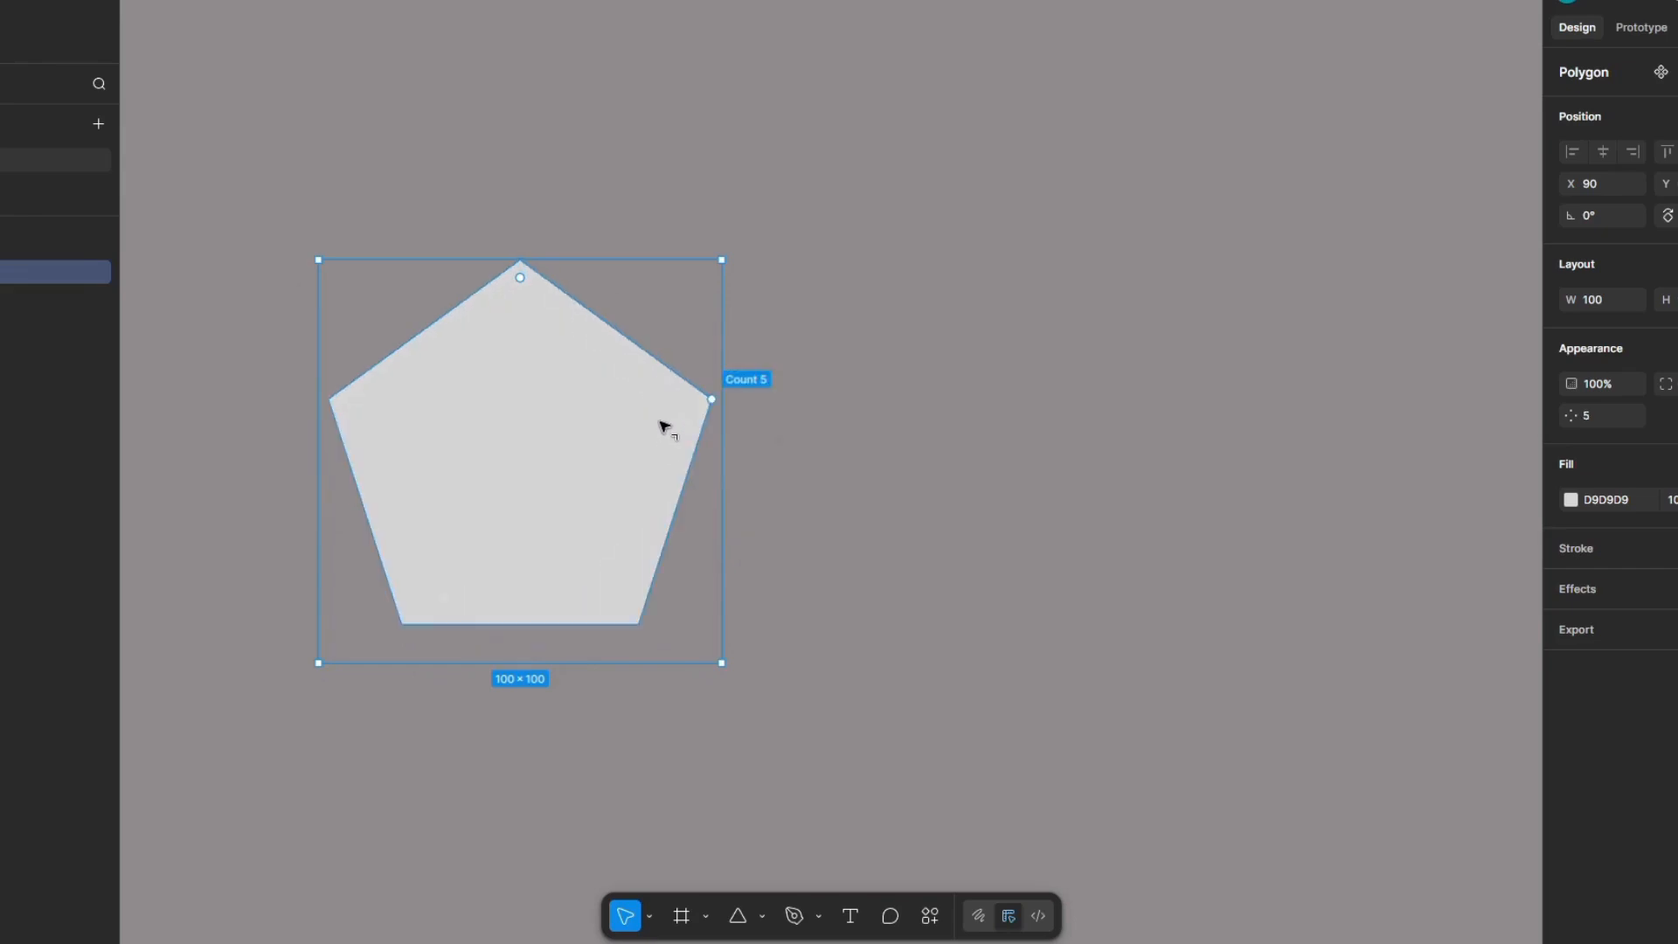
Step: Fill the pentagon with dark blue 140374 and deselect it
{"action": "left_click", "coordinate": [1569, 499]}
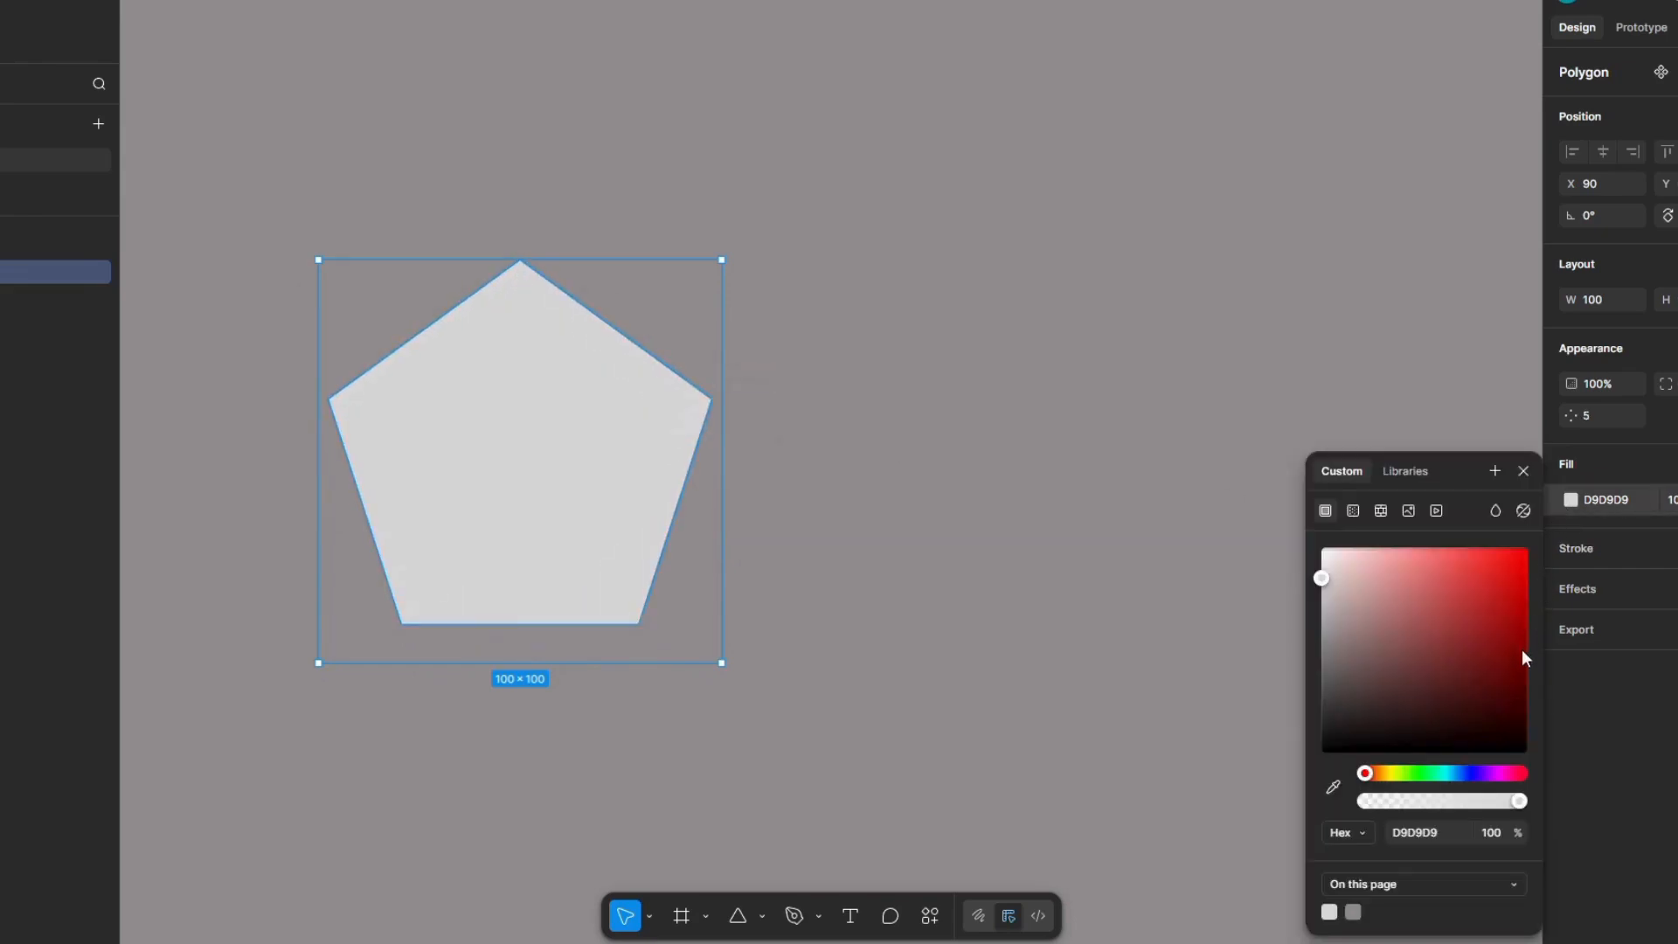
{"action": "left_click", "coordinate": [1469, 775]}
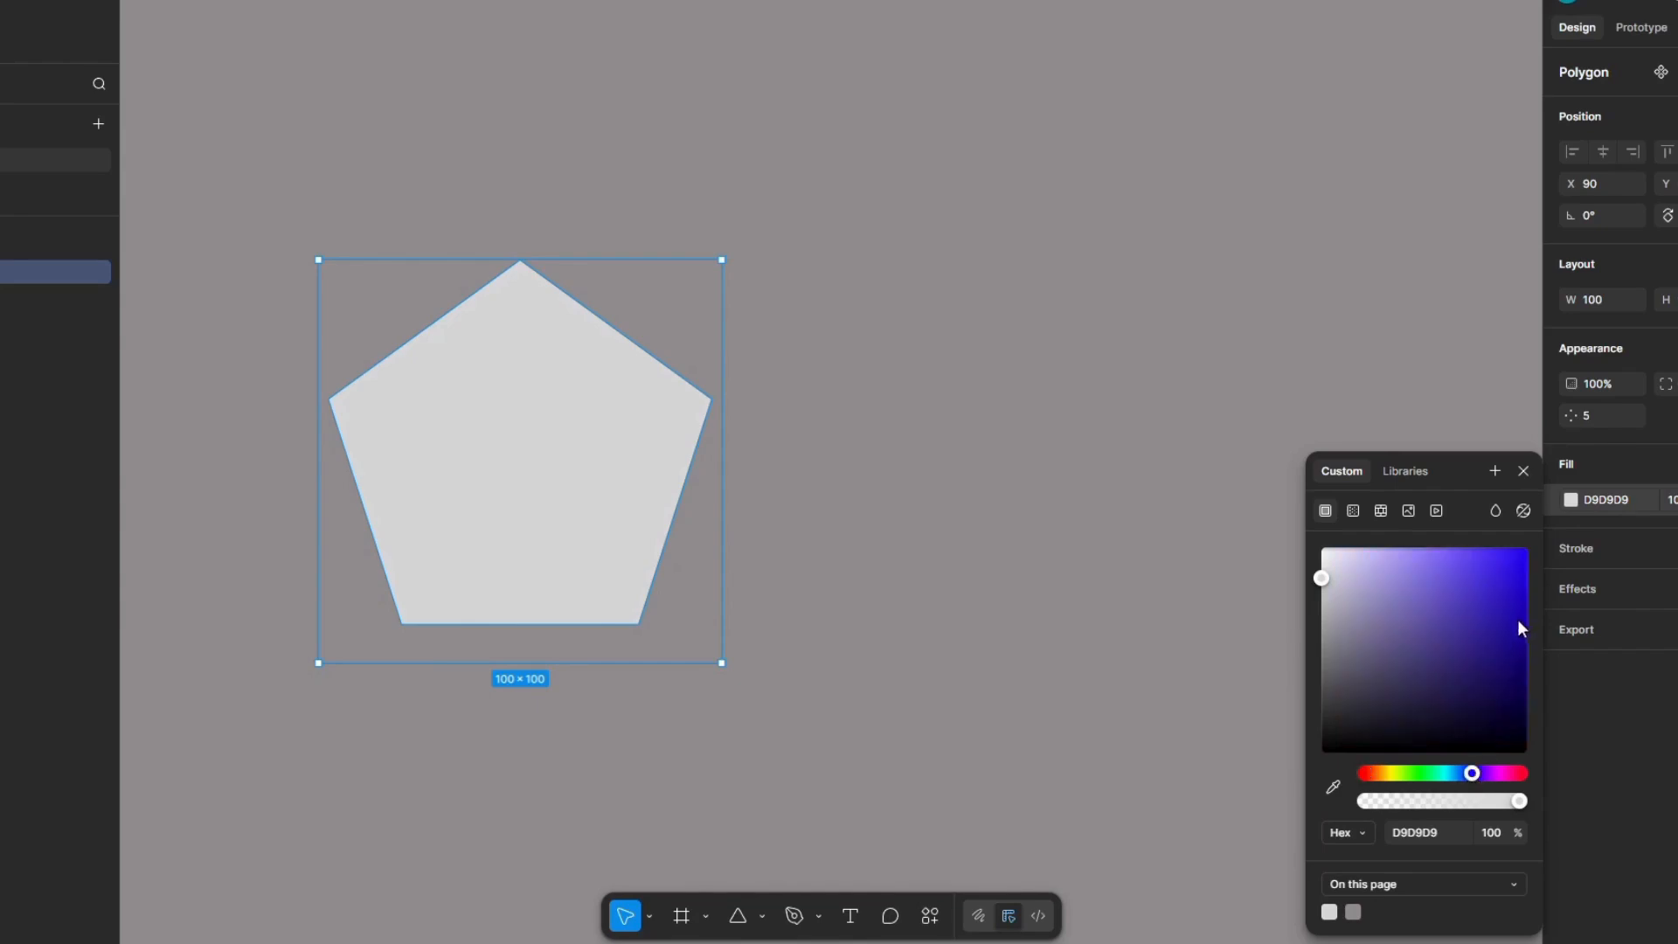
{"action": "left_click", "coordinate": [1523, 665]}
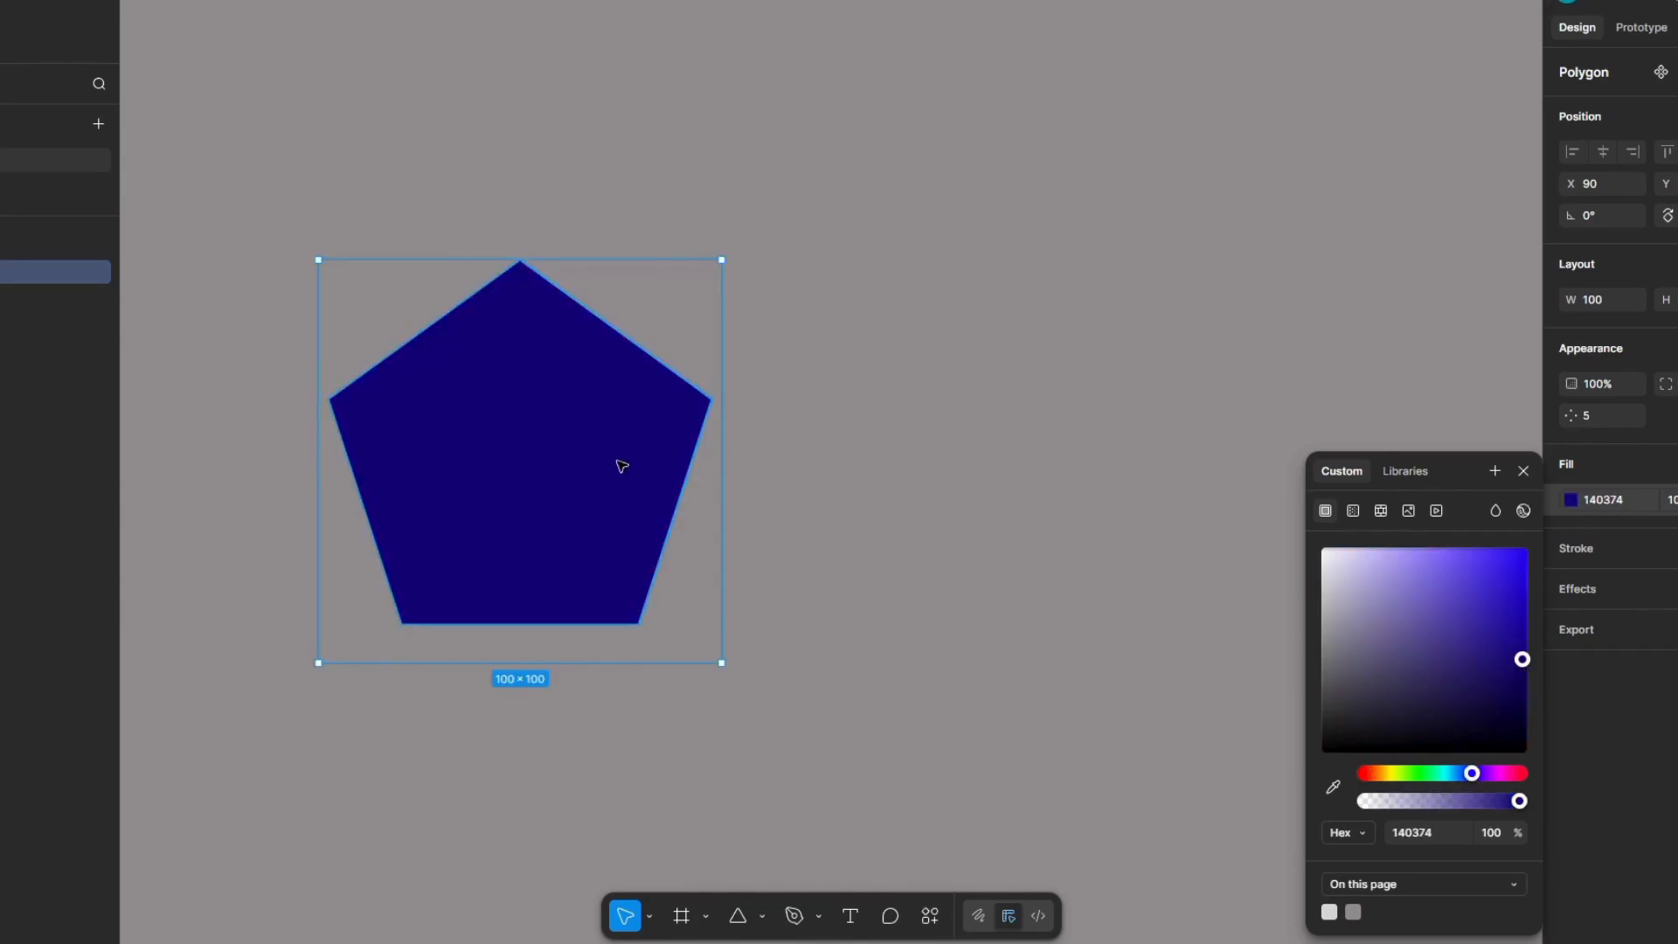
{"action": "left_click", "coordinate": [838, 784]}
Step: Place a 100 × 100 circle beside the pentagon, leaving a small gap between the two shapes
{"action": "left_click", "coordinate": [738, 916]}
{"action": "left_click", "coordinate": [762, 916]}
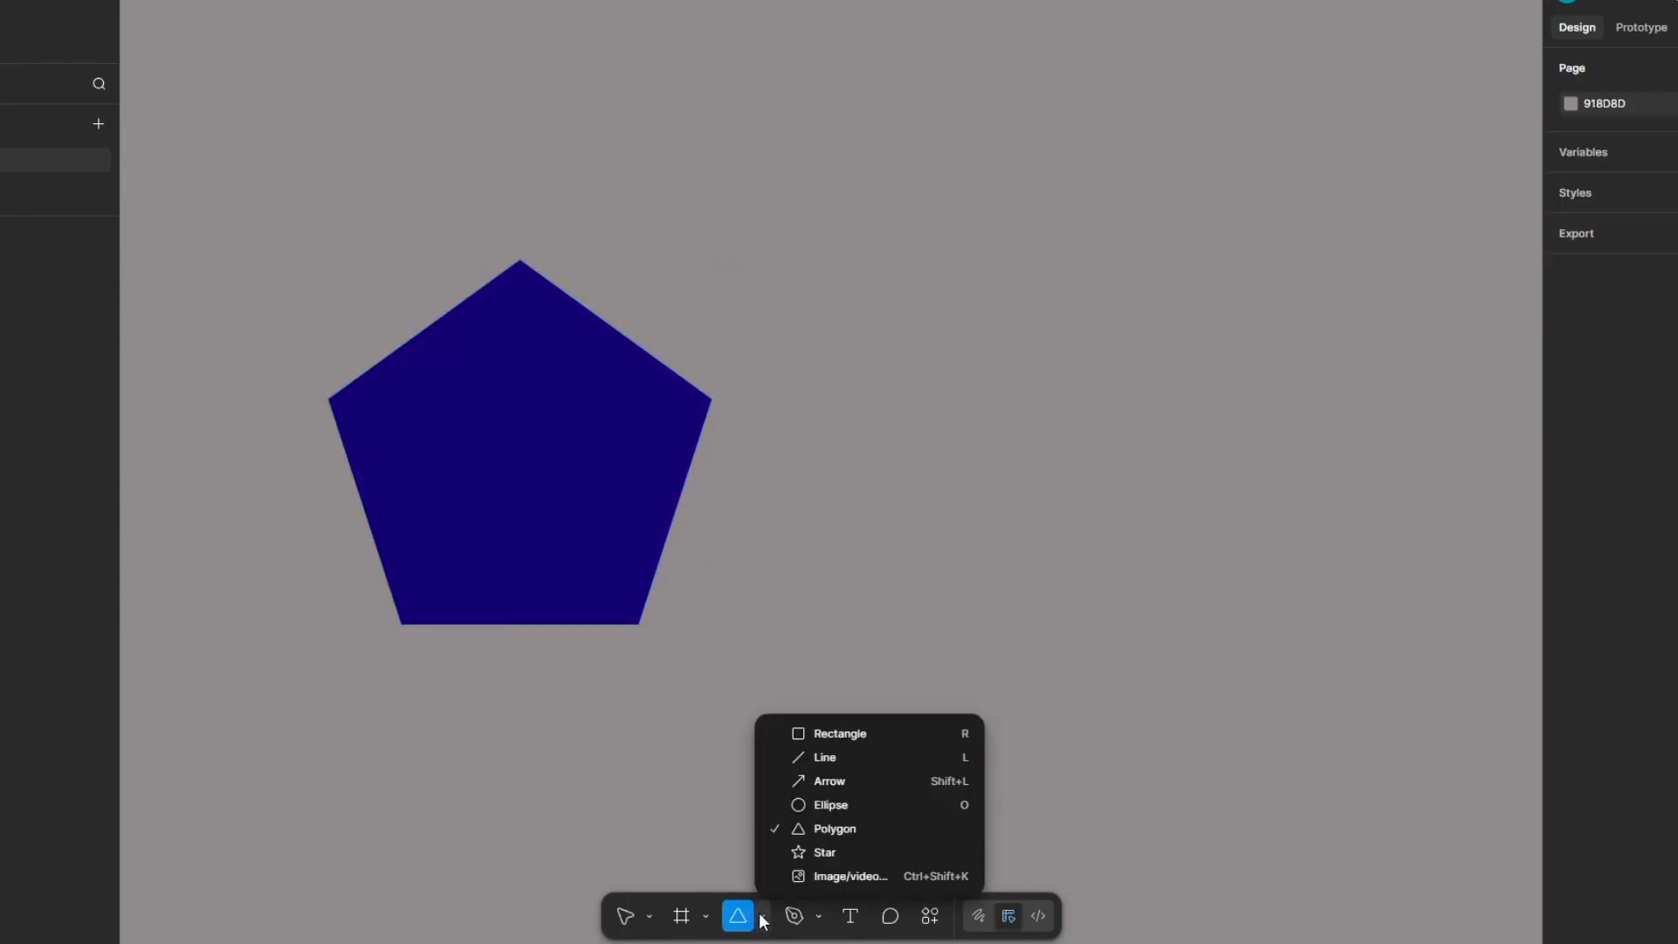
{"action": "left_click", "coordinate": [840, 804]}
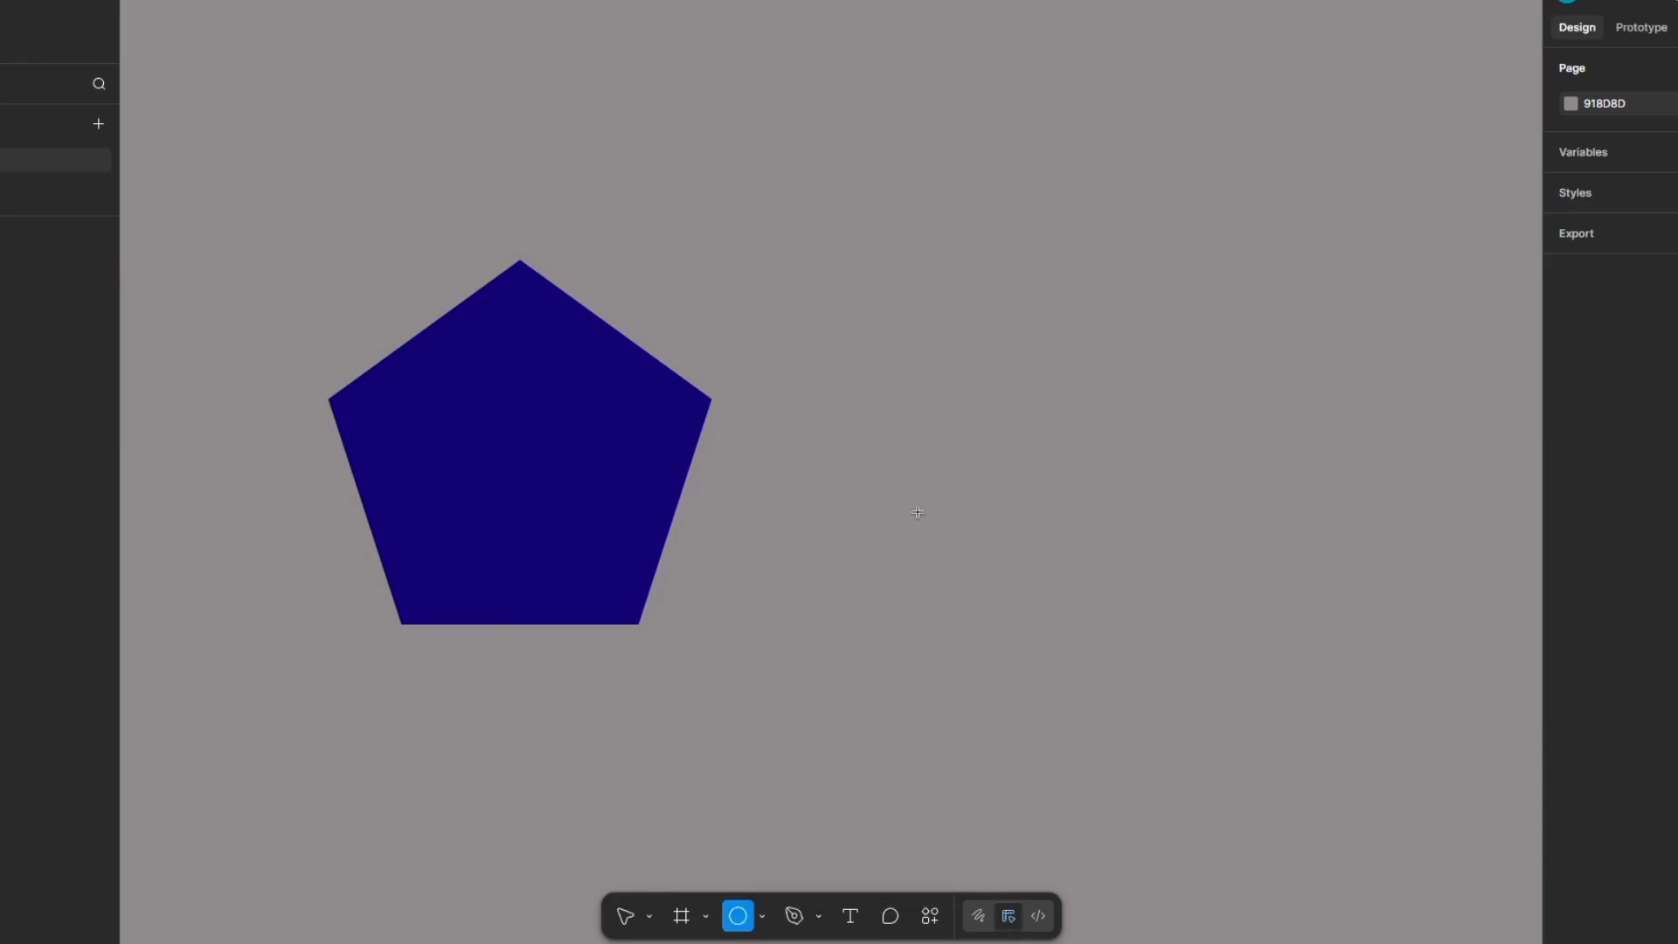
{"action": "left_click", "coordinate": [919, 514]}
{"action": "scroll", "coordinate": [919, 514], "scroll_direction": "down", "scroll_amount": 5}
{"action": "left_click_drag", "start_coordinate": [931, 516], "coordinate": [964, 507]}
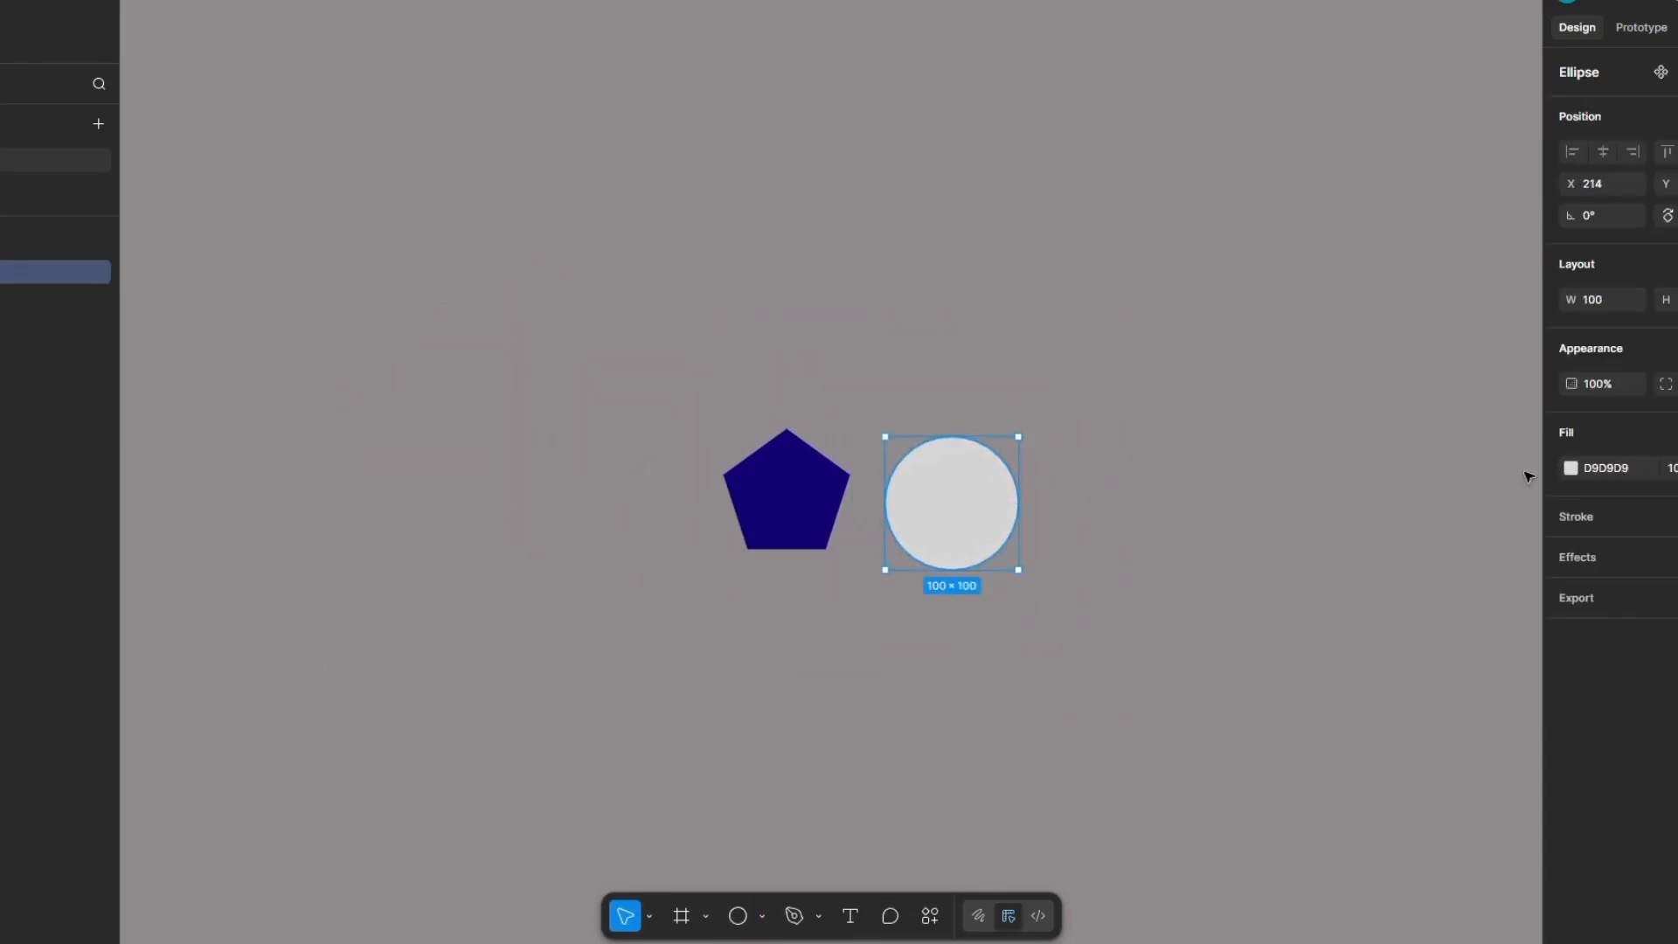
Step: Fill the circle with dark purple 560377 and deselect it
{"action": "left_click", "coordinate": [1571, 468]}
{"action": "left_click", "coordinate": [1466, 774]}
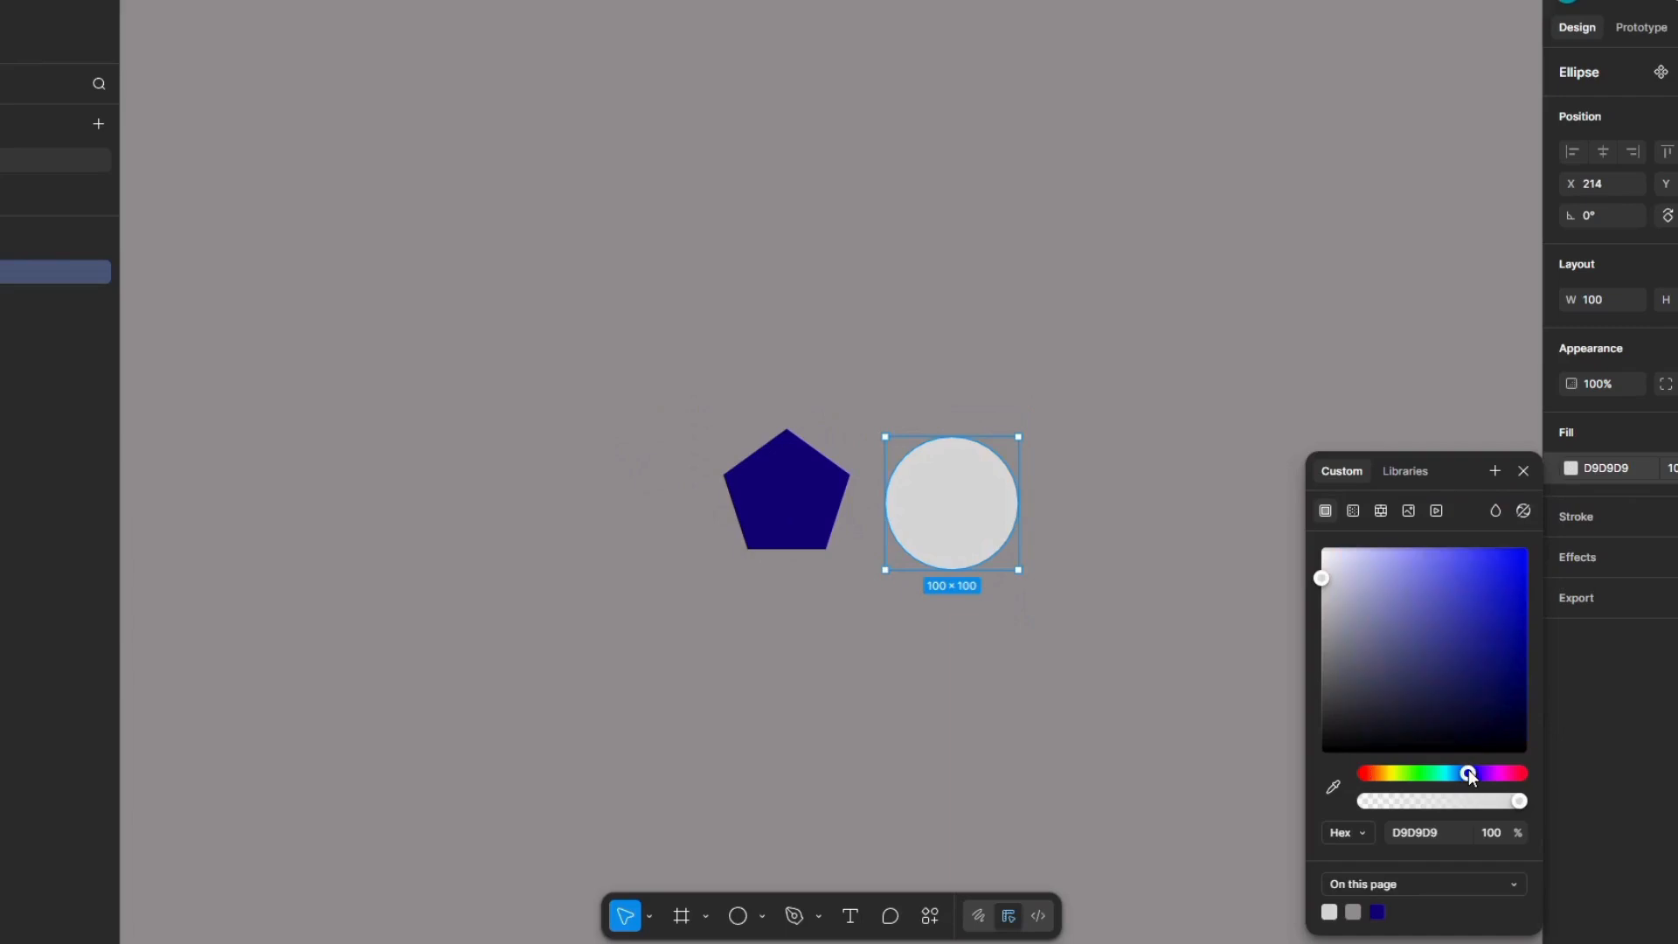
{"action": "left_click", "coordinate": [1487, 774]}
{"action": "left_click", "coordinate": [1523, 657]}
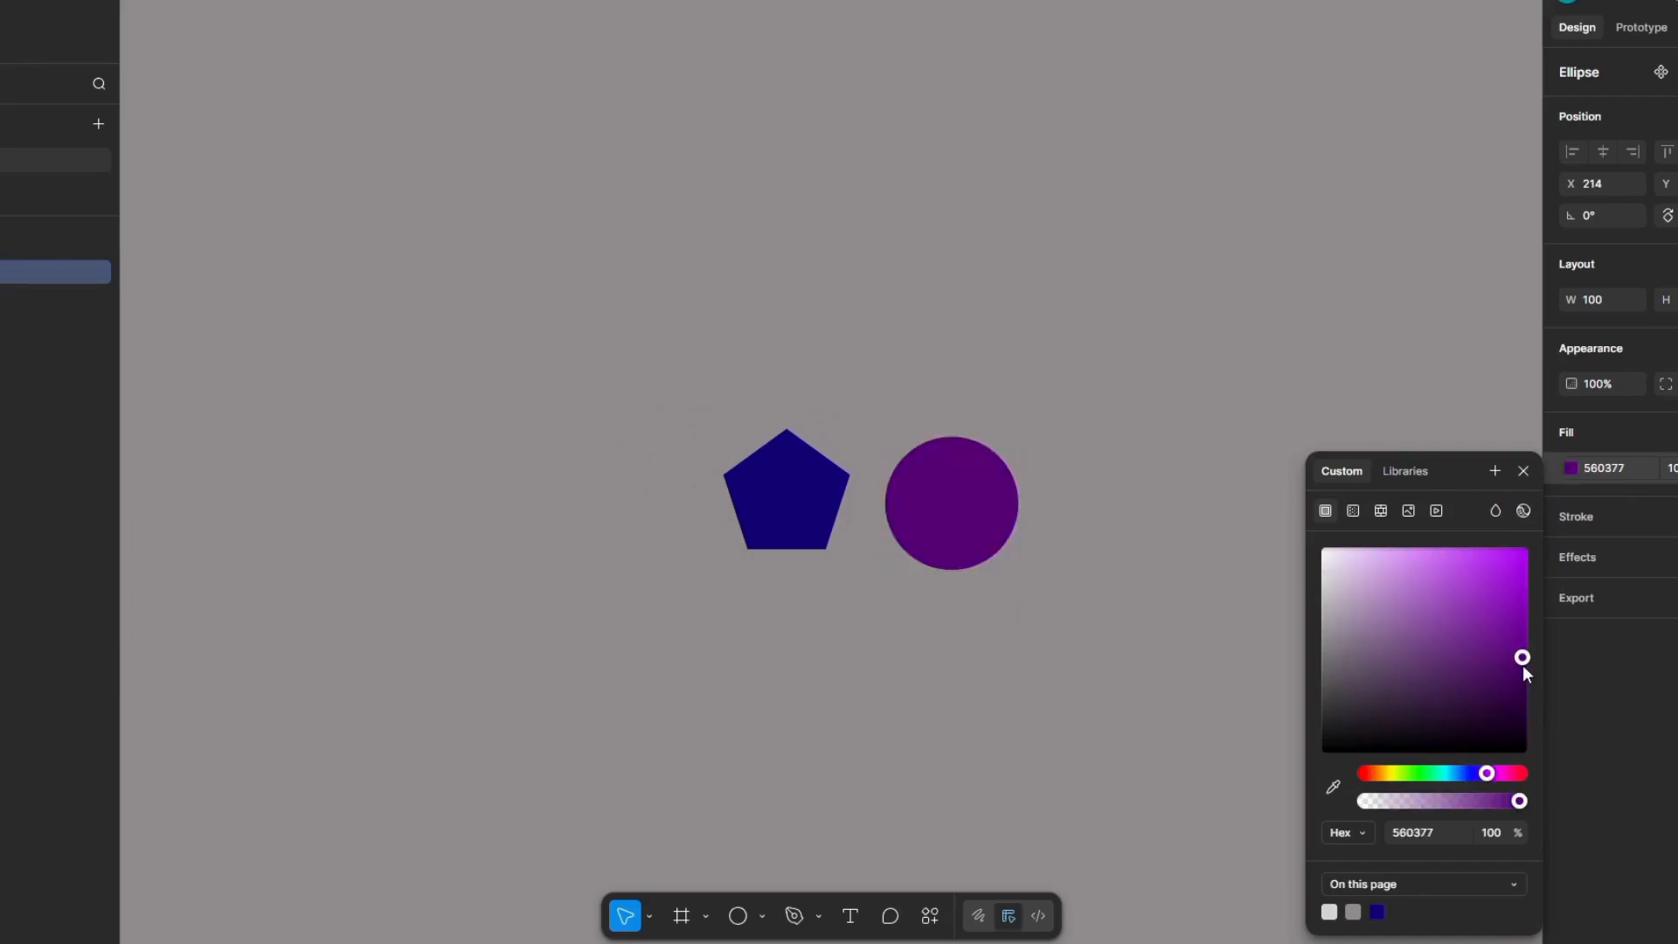
{"action": "scroll", "coordinate": [1098, 537], "scroll_direction": "right", "scroll_amount": 2}
{"action": "left_click", "coordinate": [1040, 526]}
Step: Draw a rectangle of about 124 × 81 on the far side of the circle and line it up with the other shapes
{"action": "scroll", "coordinate": [835, 549], "scroll_direction": "up", "scroll_amount": 3}
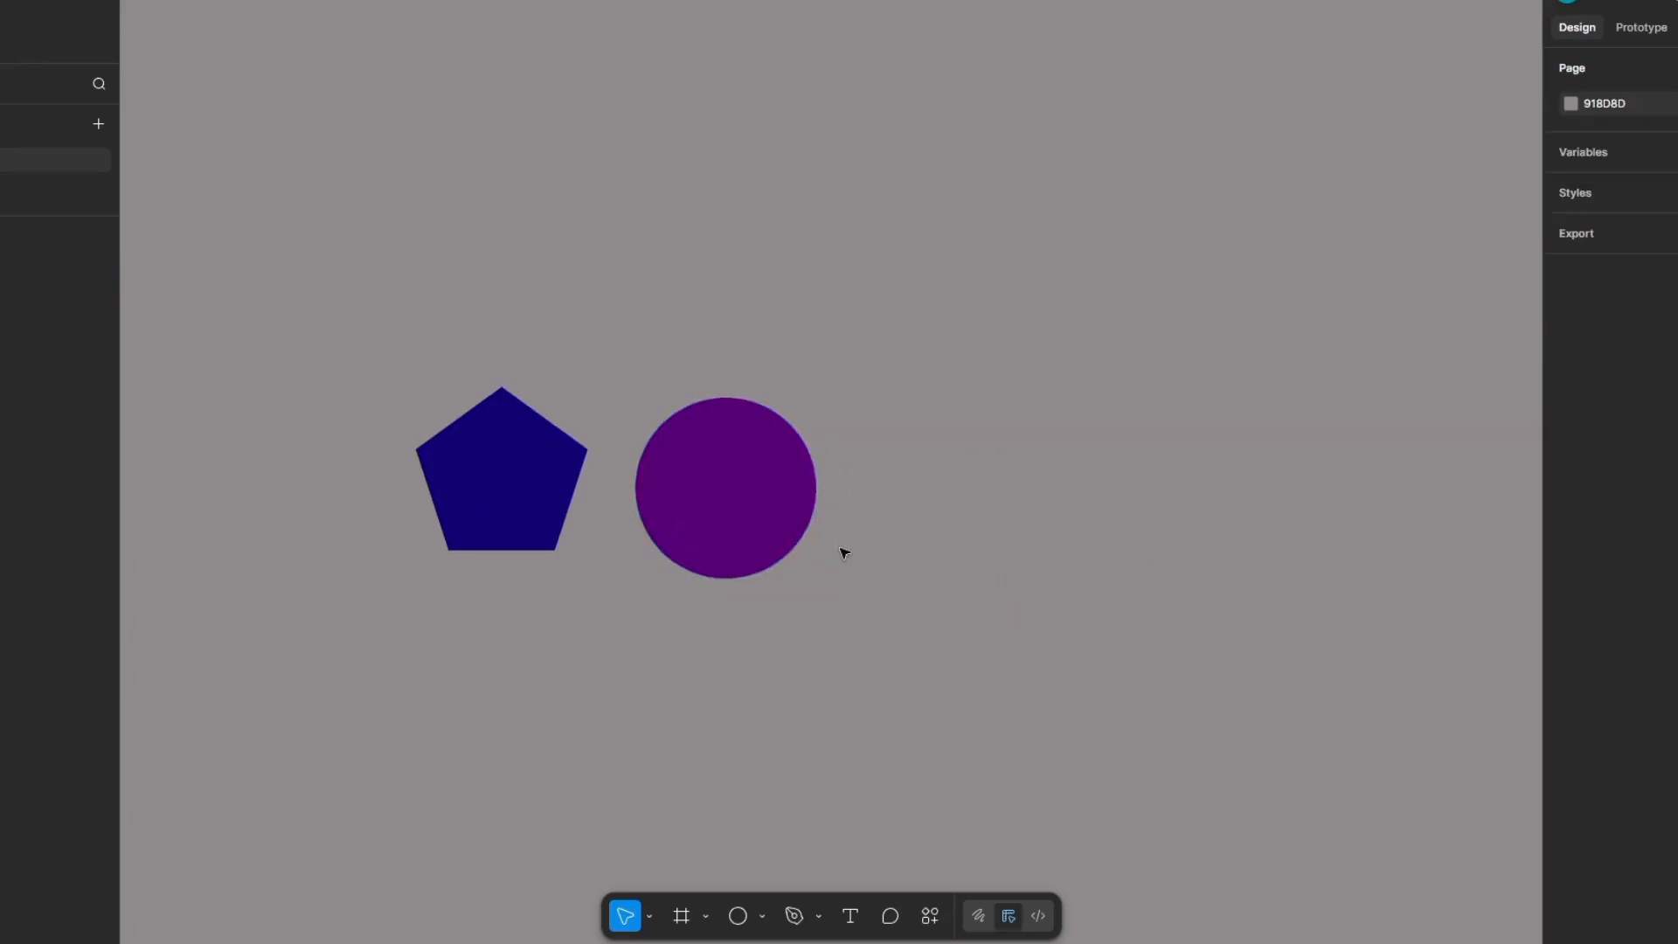
{"action": "left_click", "coordinate": [762, 918]}
{"action": "left_click", "coordinate": [830, 741]}
{"action": "mouse_move", "coordinate": [920, 465]}
{"action": "left_mouse_down"}
{"action": "mouse_move", "coordinate": [1060, 591]}
{"action": "mouse_move", "coordinate": [1141, 584]}
{"action": "mouse_move", "coordinate": [1188, 637]}
{"action": "left_mouse_up"}
{"action": "left_click_drag", "start_coordinate": [1060, 569], "coordinate": [1030, 502]}
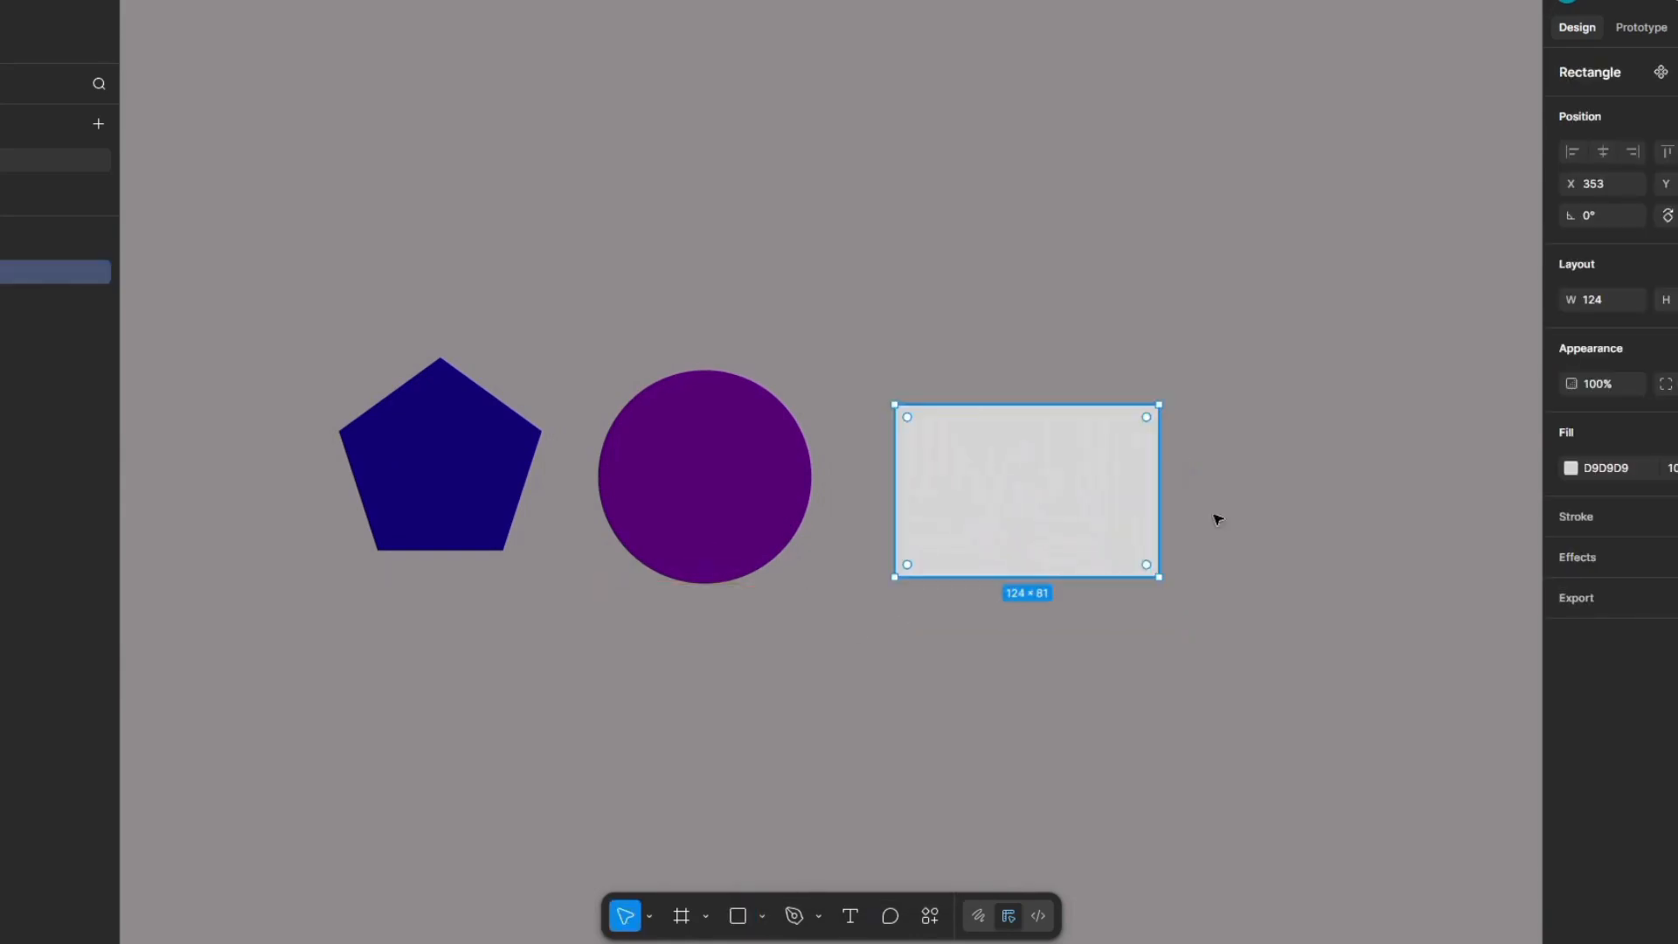
Step: Fill the rectangle with dark orange-red 892709 and move it slightly closer to the circle
{"action": "left_click", "coordinate": [1570, 468]}
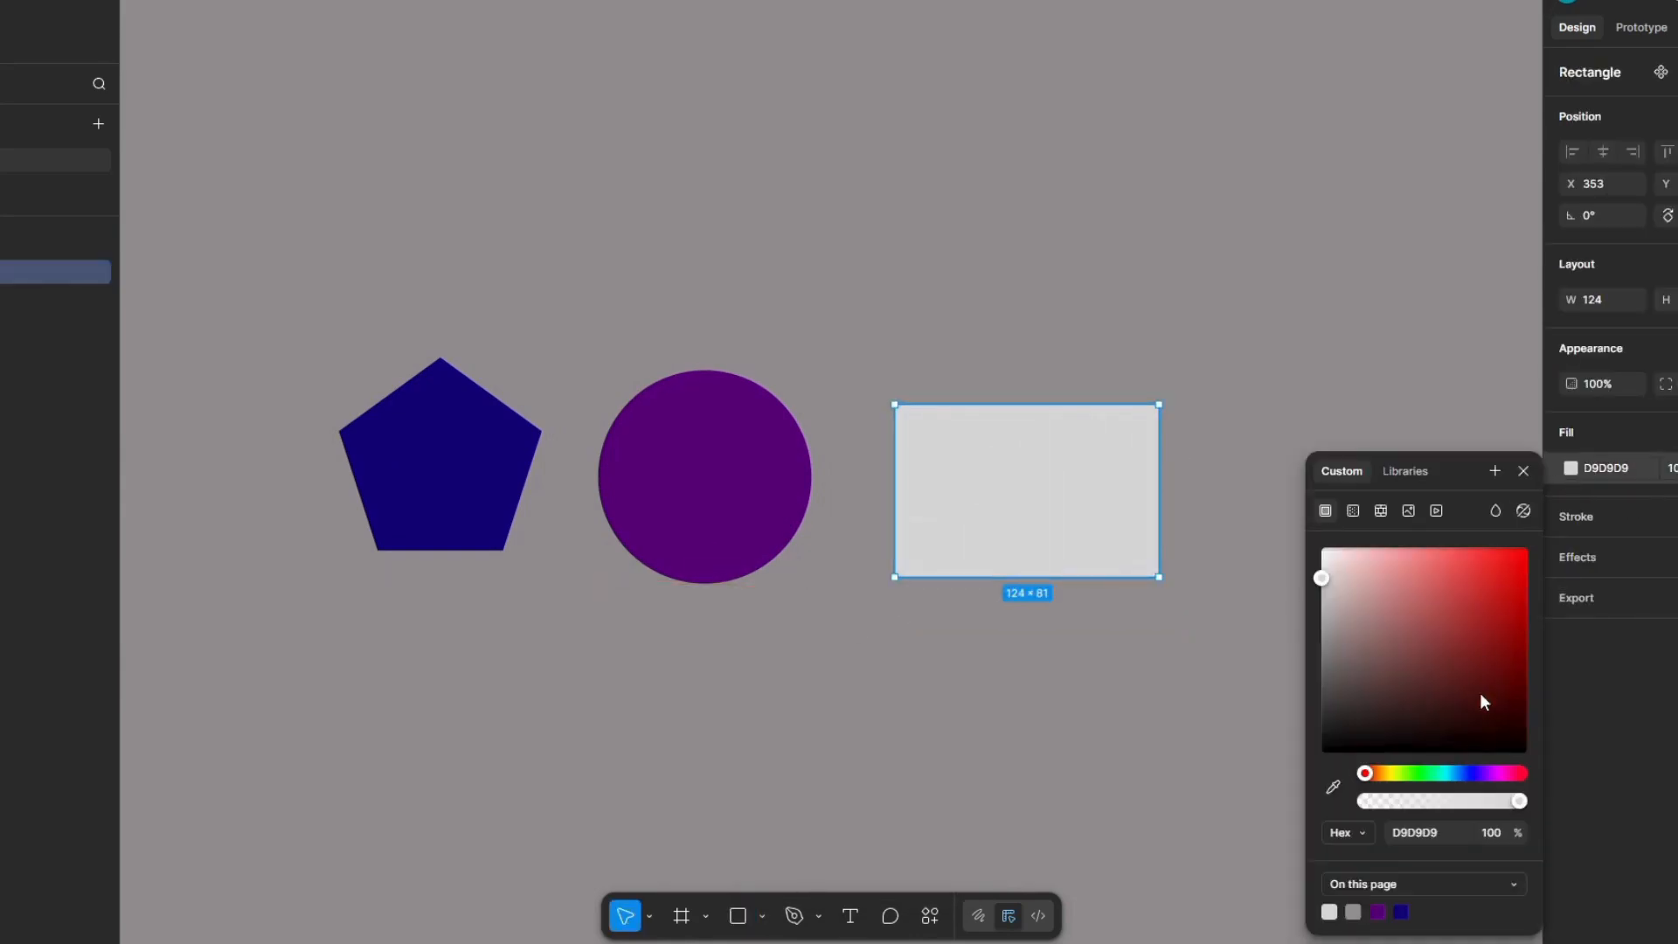
{"action": "left_click", "coordinate": [1453, 773]}
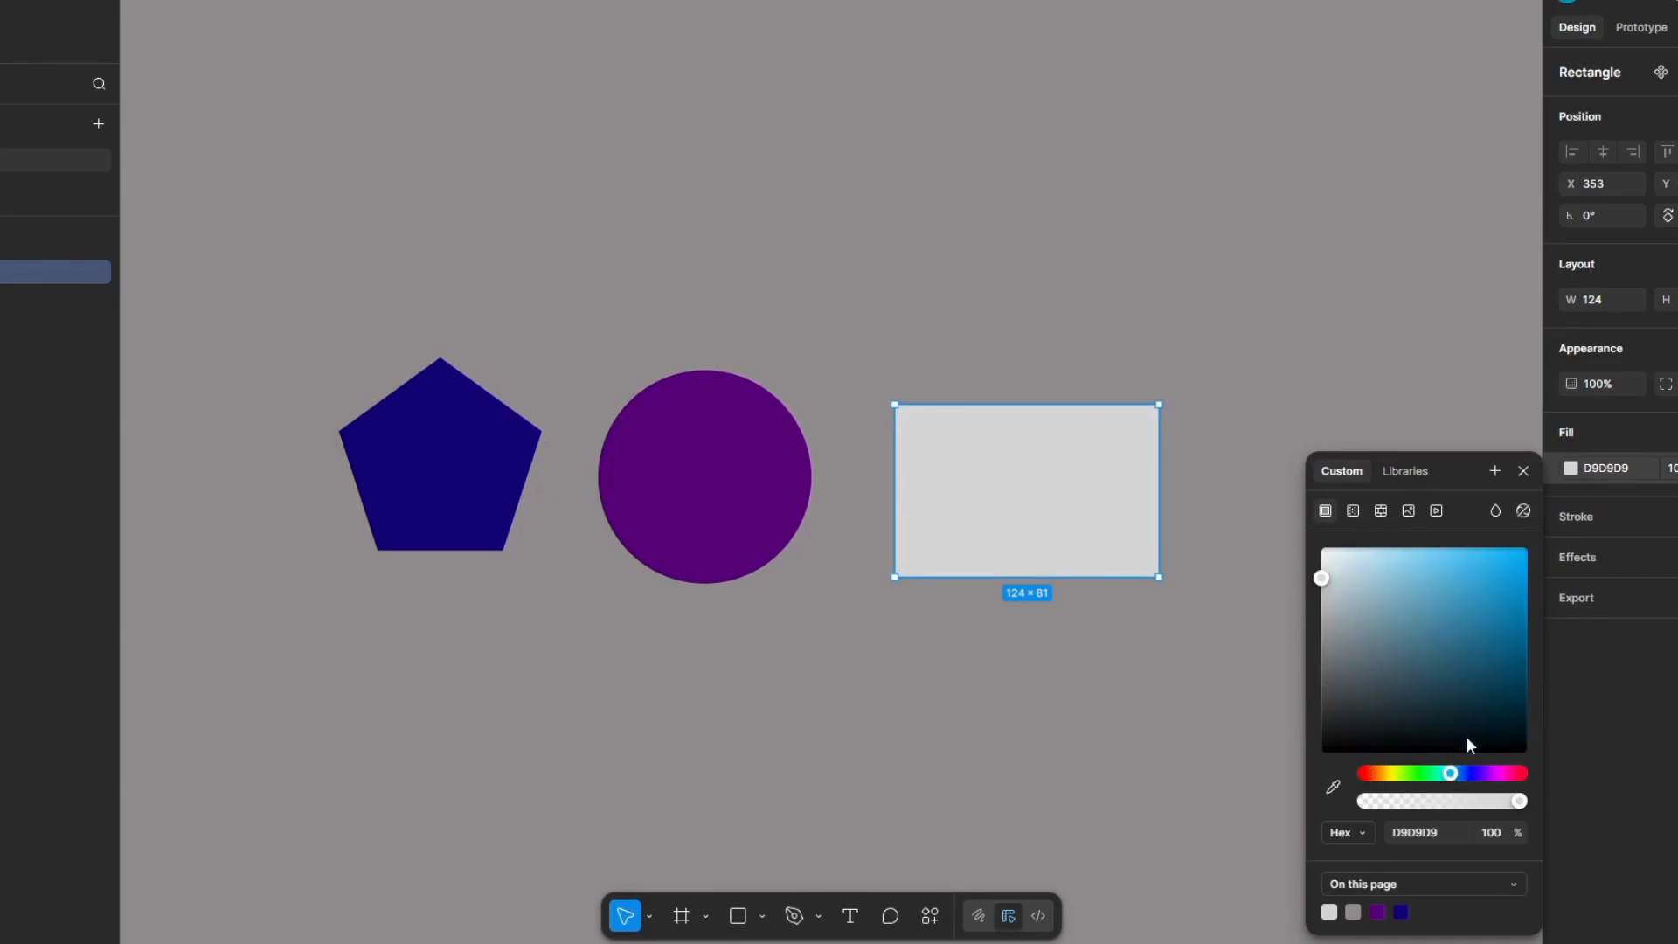
{"action": "left_click", "coordinate": [1519, 588]}
{"action": "left_click", "coordinate": [1493, 773]}
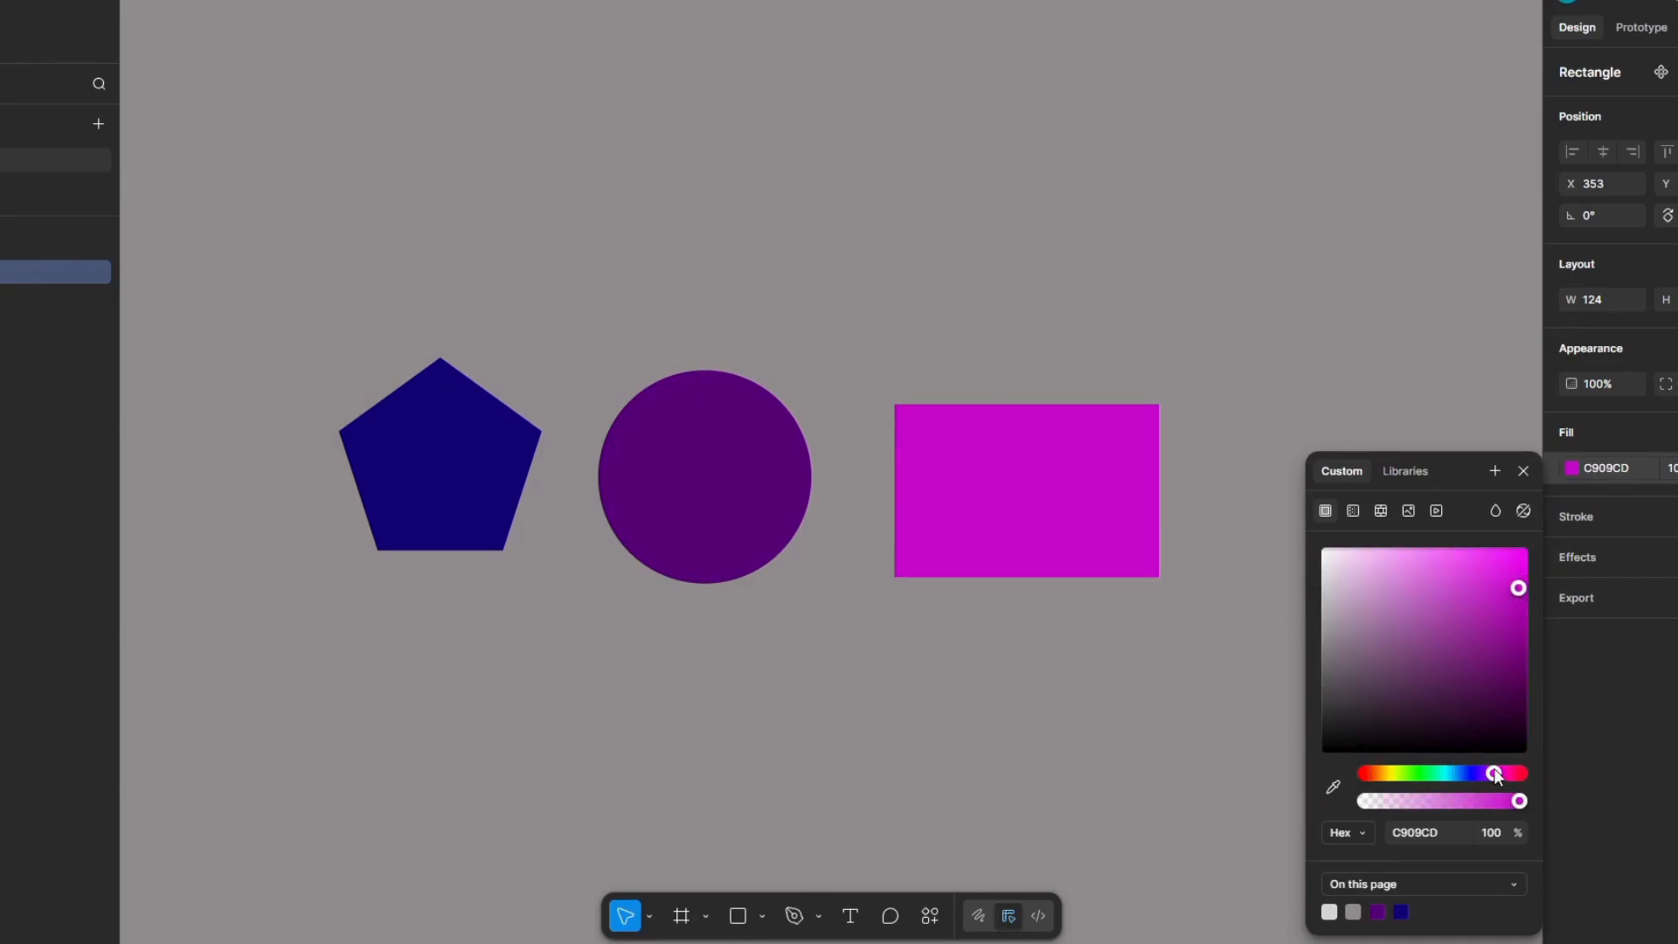
{"action": "left_click_drag", "start_coordinate": [1493, 773], "coordinate": [1373, 773]}
{"action": "left_click", "coordinate": [1514, 656]}
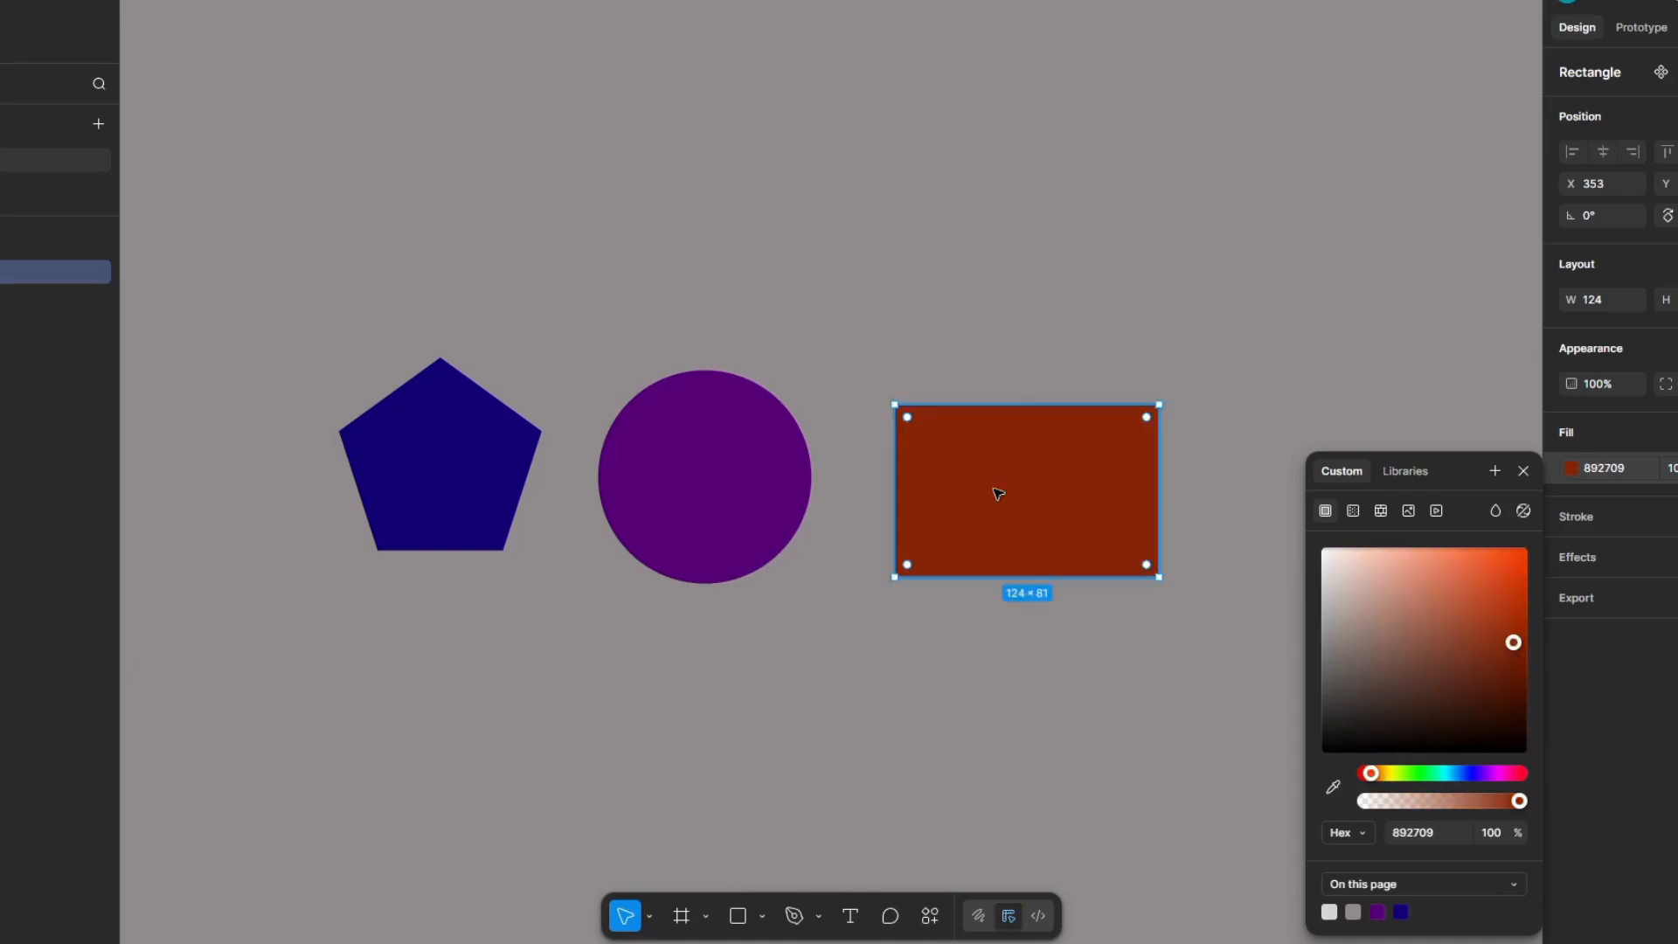
{"action": "left_click_drag", "start_coordinate": [996, 490], "coordinate": [993, 475]}
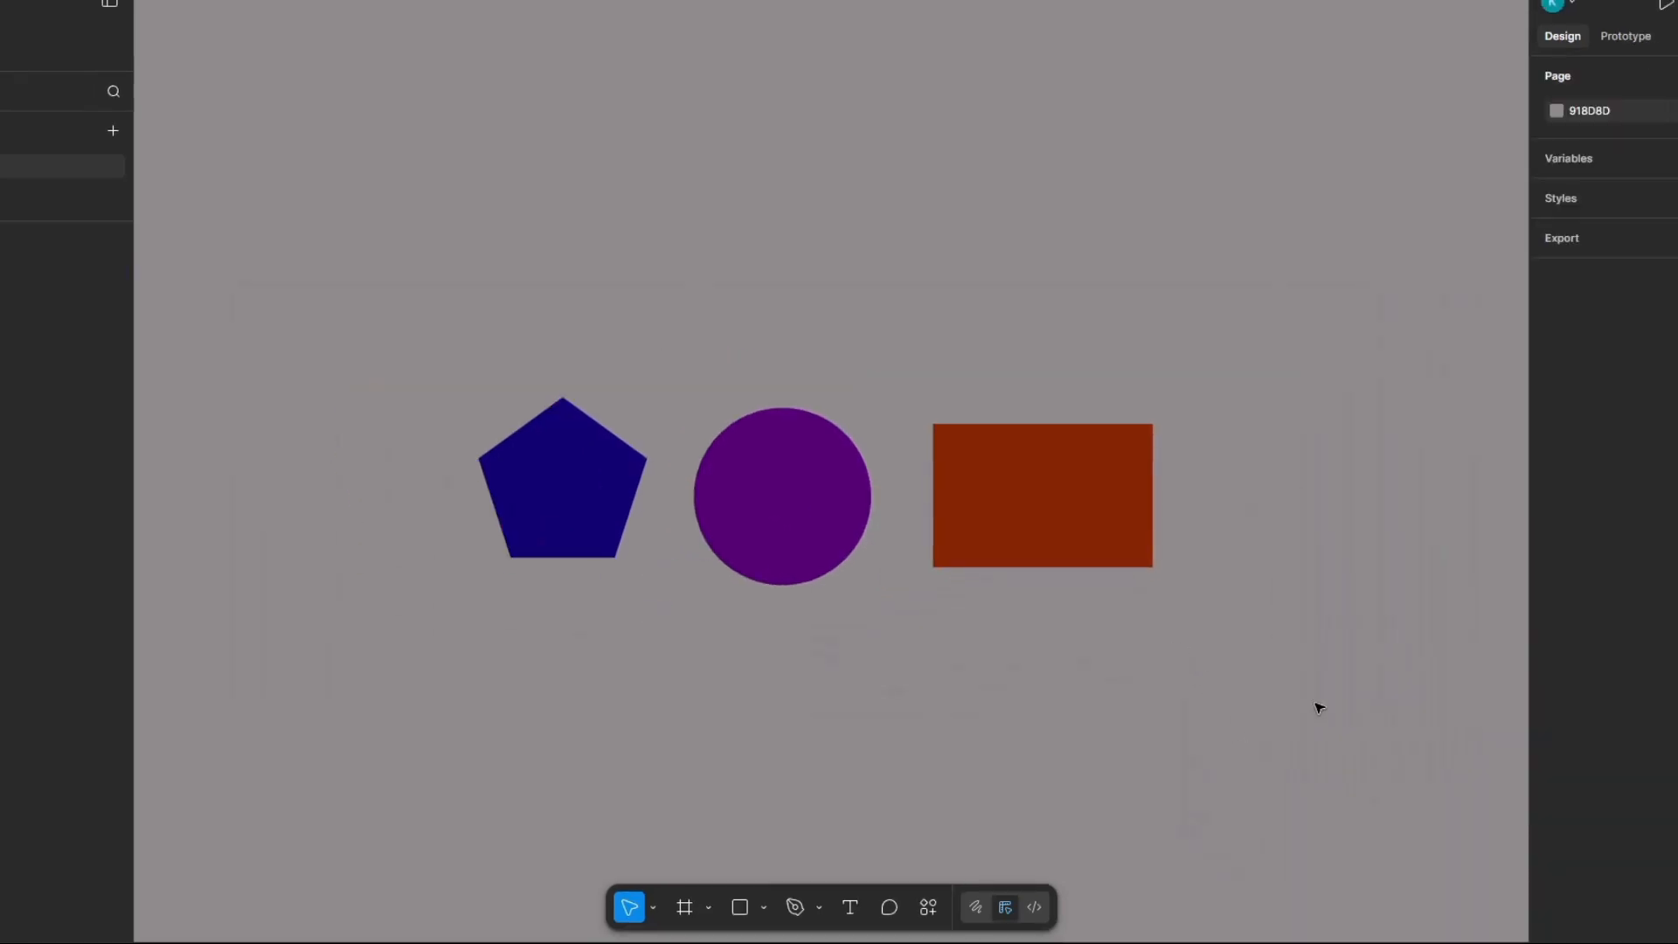
{"action": "left_click_drag", "start_coordinate": [1315, 702], "coordinate": [465, 227]}
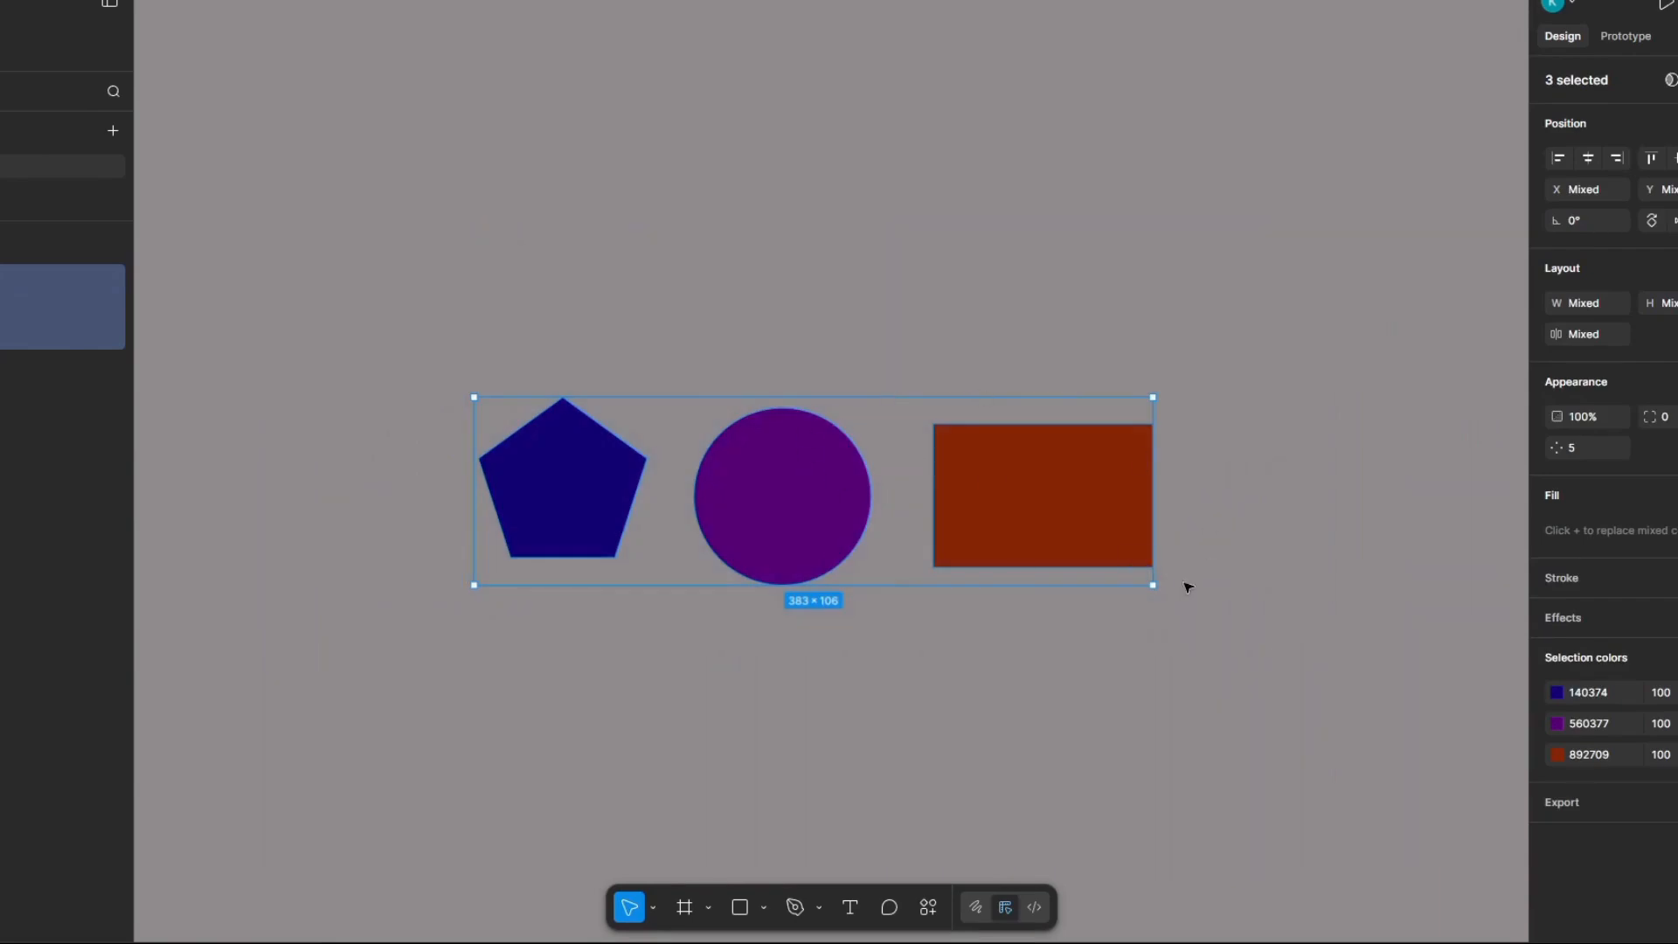
{"action": "left_click", "coordinate": [1135, 664]}
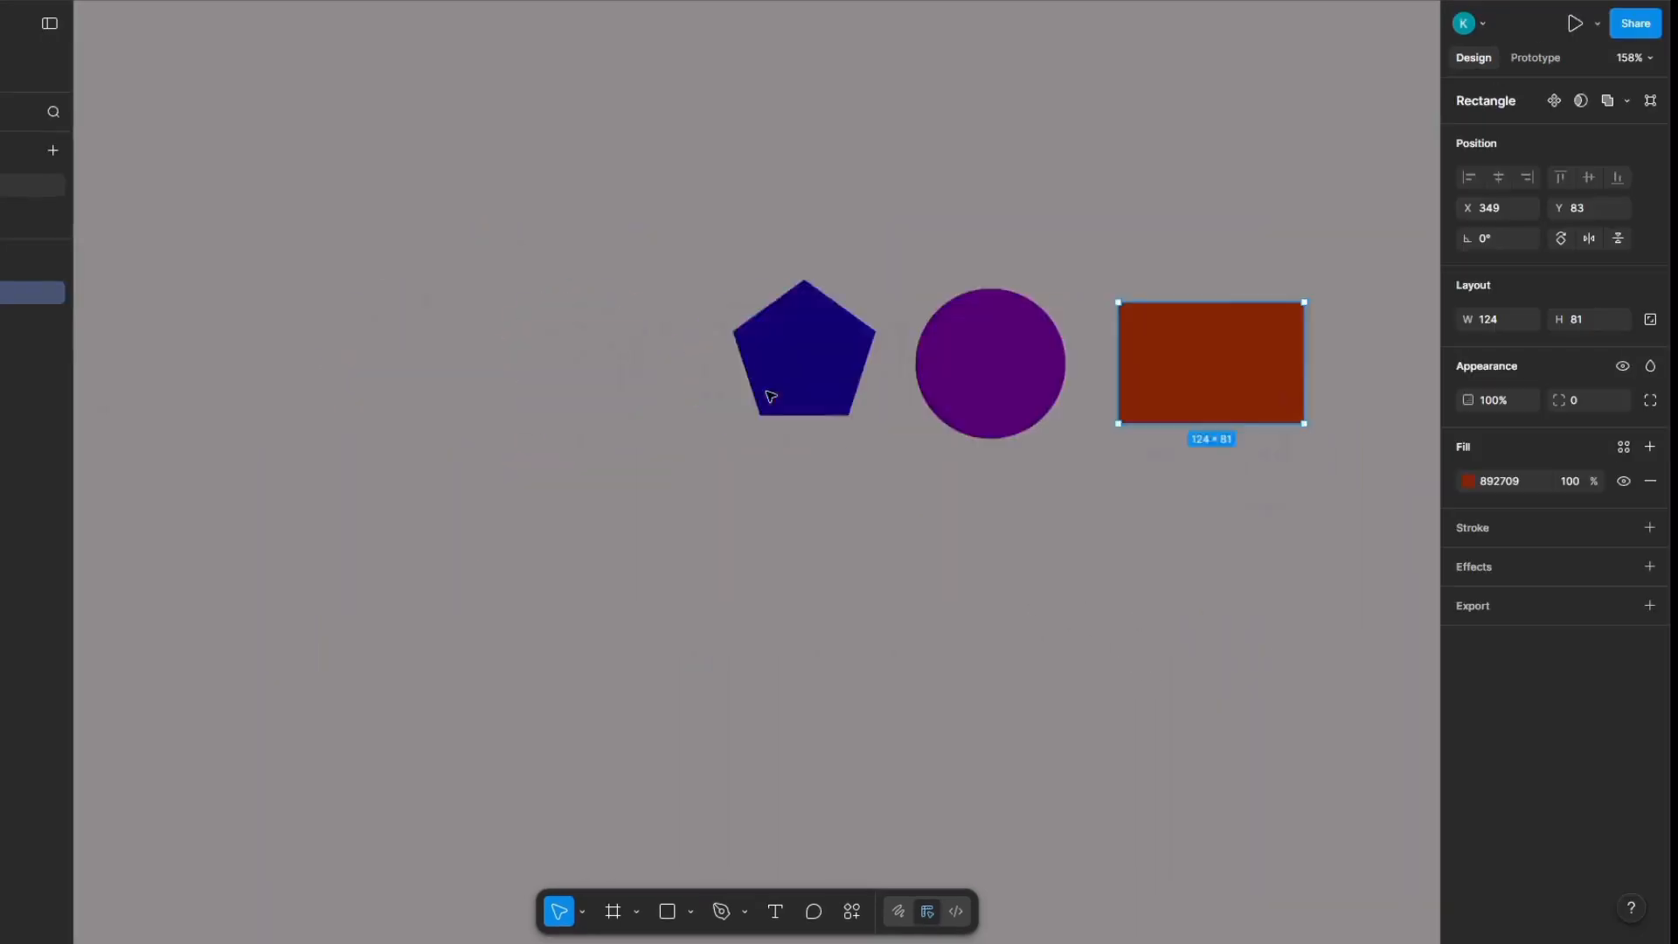
{"action": "scroll", "coordinate": [896, 393], "scroll_direction": "up", "scroll_amount": 5}
{"action": "scroll", "coordinate": [927, 393], "scroll_direction": "down", "scroll_amount": 3}
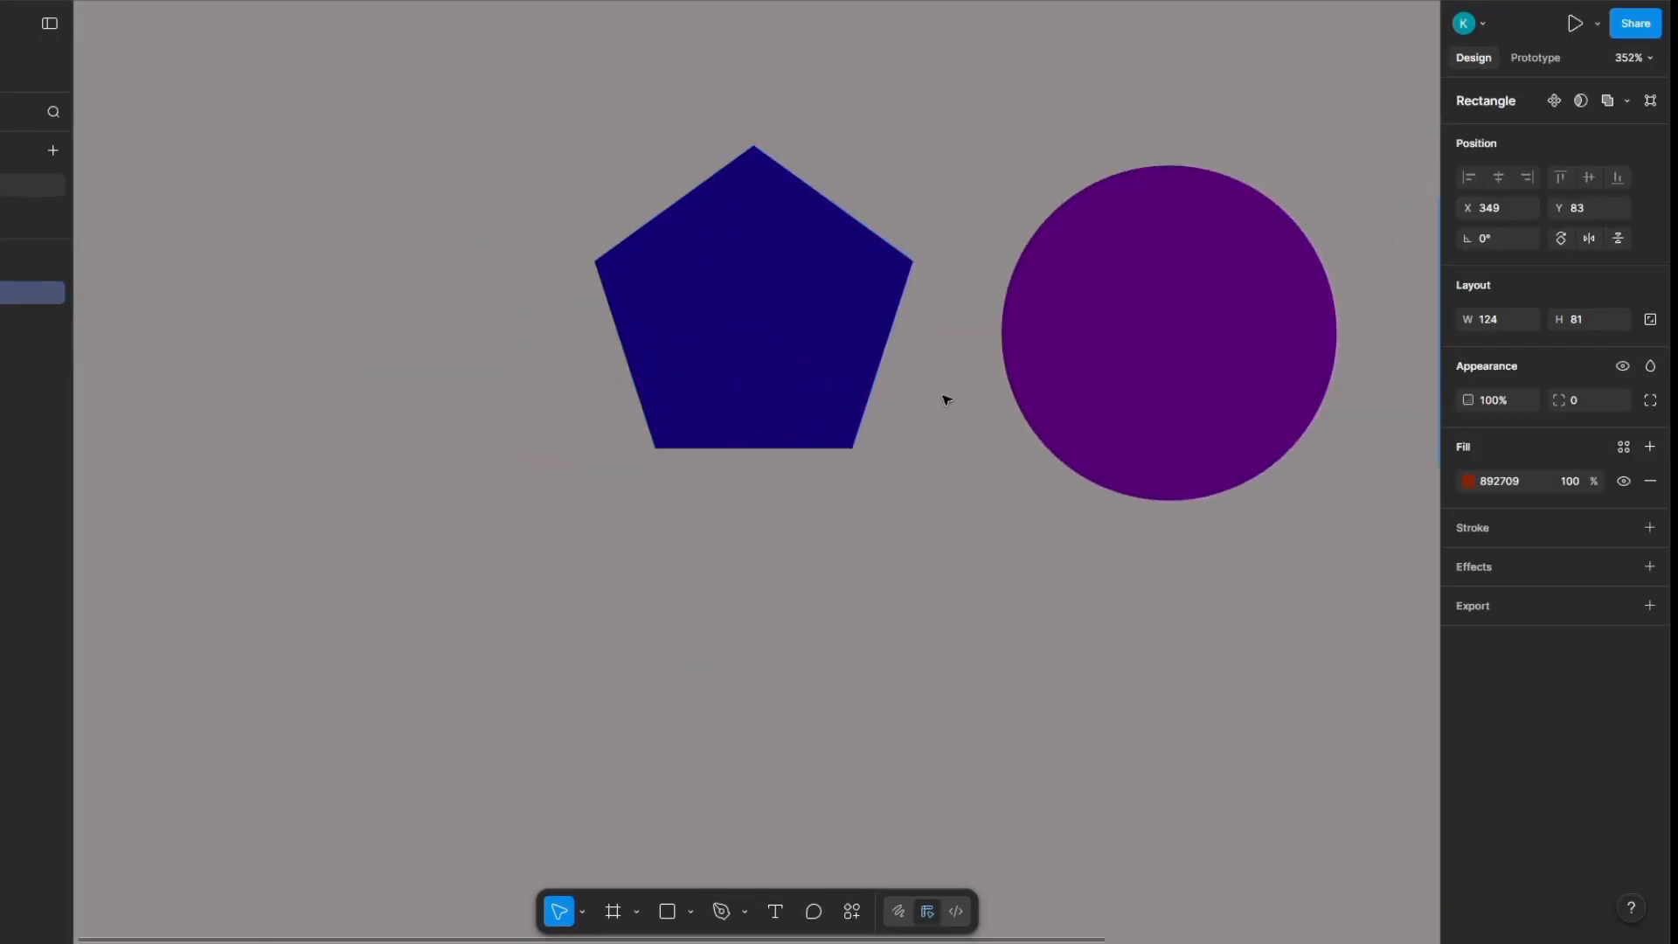
Step: Set the opacity of the pentagon's blue fill to 80%
{"action": "scroll", "coordinate": [638, 341], "scroll_direction": "up", "scroll_amount": 6}
{"action": "scroll", "coordinate": [733, 344], "scroll_direction": "down", "scroll_amount": 2}
{"action": "scroll", "coordinate": [752, 351], "scroll_direction": "up", "scroll_amount": 1}
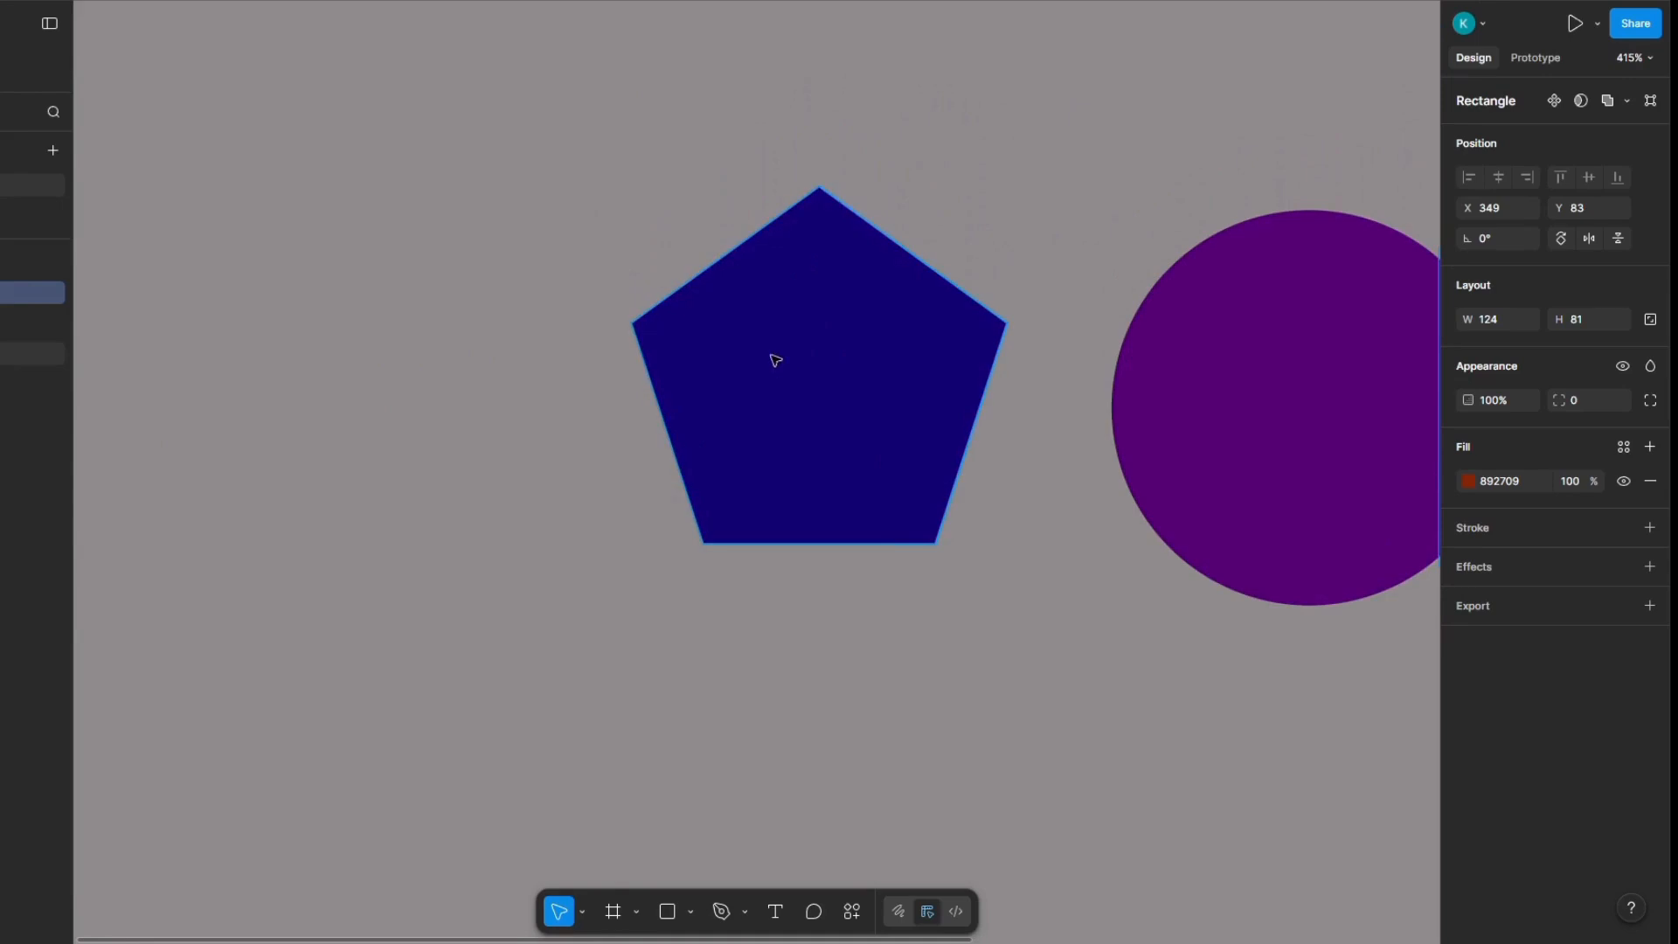
{"action": "scroll", "coordinate": [721, 399], "scroll_direction": "right", "scroll_amount": 1}
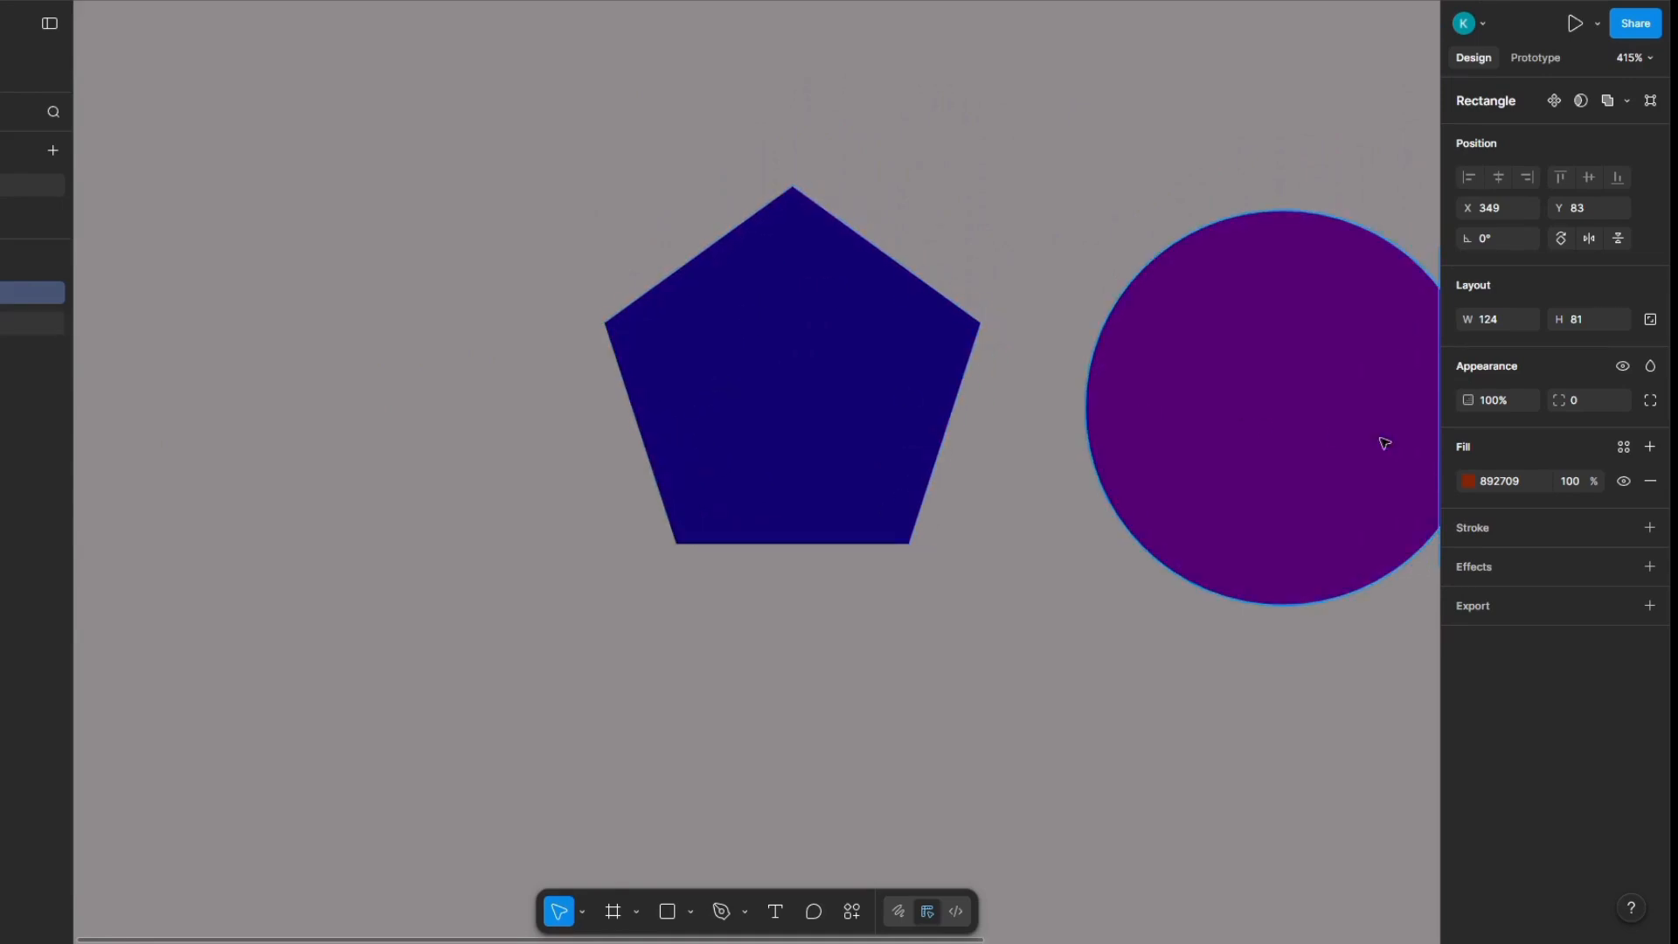
{"action": "left_click", "coordinate": [1580, 482]}
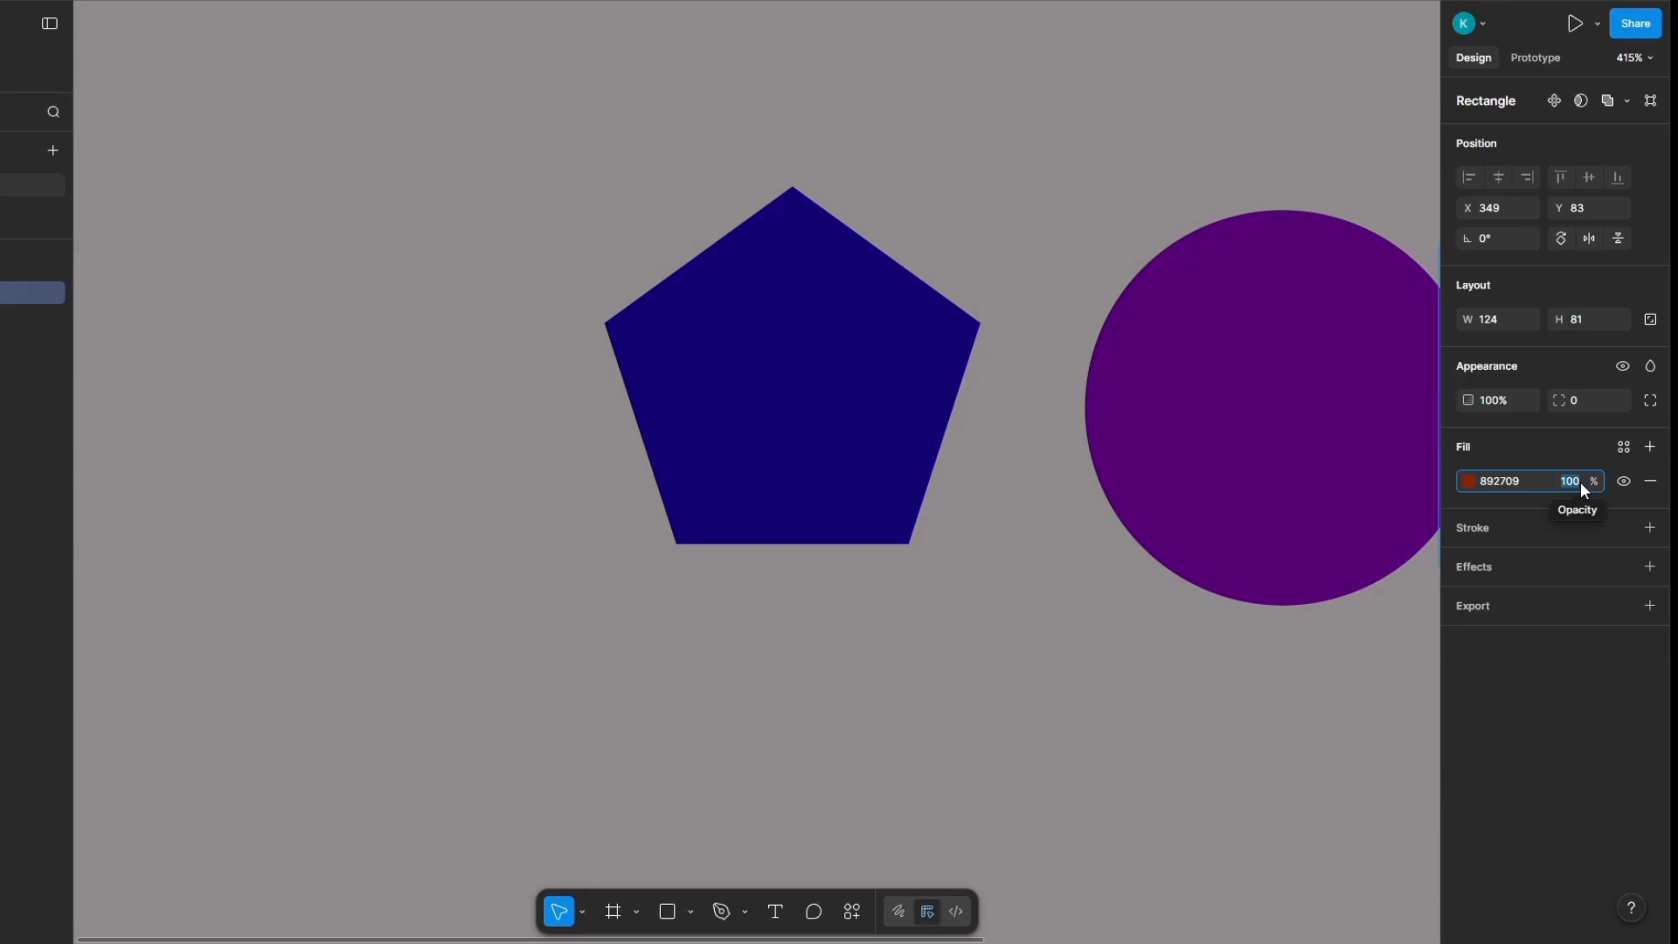
{"action": "left_click", "coordinate": [929, 423]}
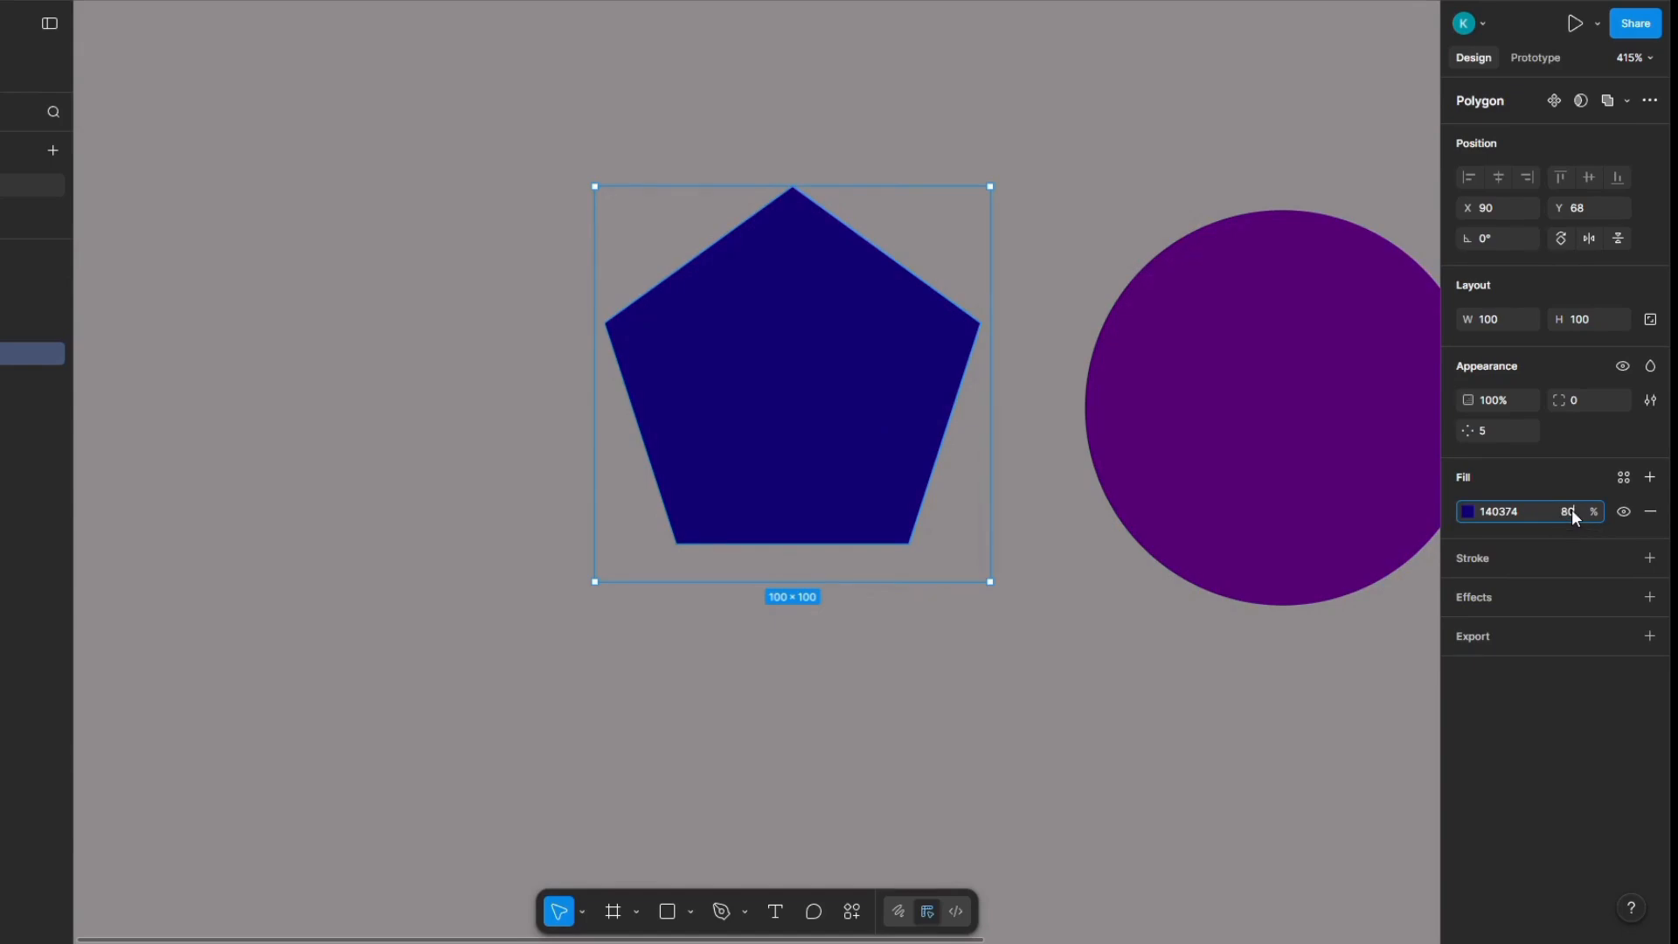
{"action": "key", "text": "Return"}
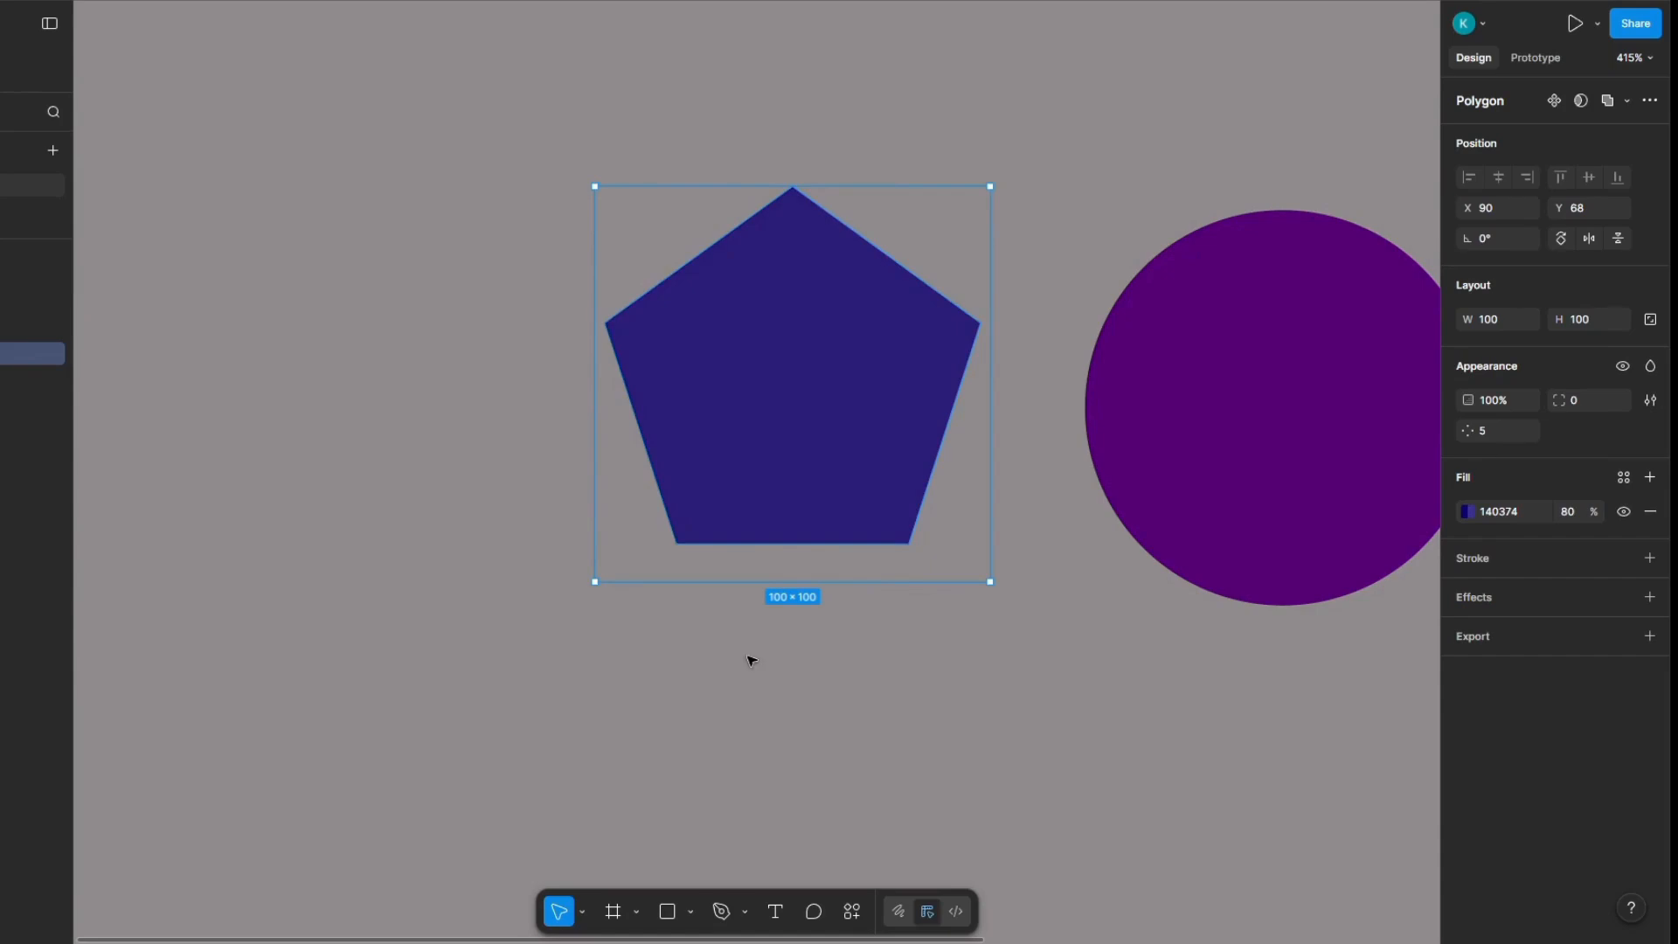
Step: Add a second fill to the pentagon above the blue one and colour it dark red 9F1A08
{"action": "scroll", "coordinate": [560, 559], "scroll_direction": "right", "scroll_amount": 4}
{"action": "scroll", "coordinate": [316, 349], "scroll_direction": "up", "scroll_amount": 1}
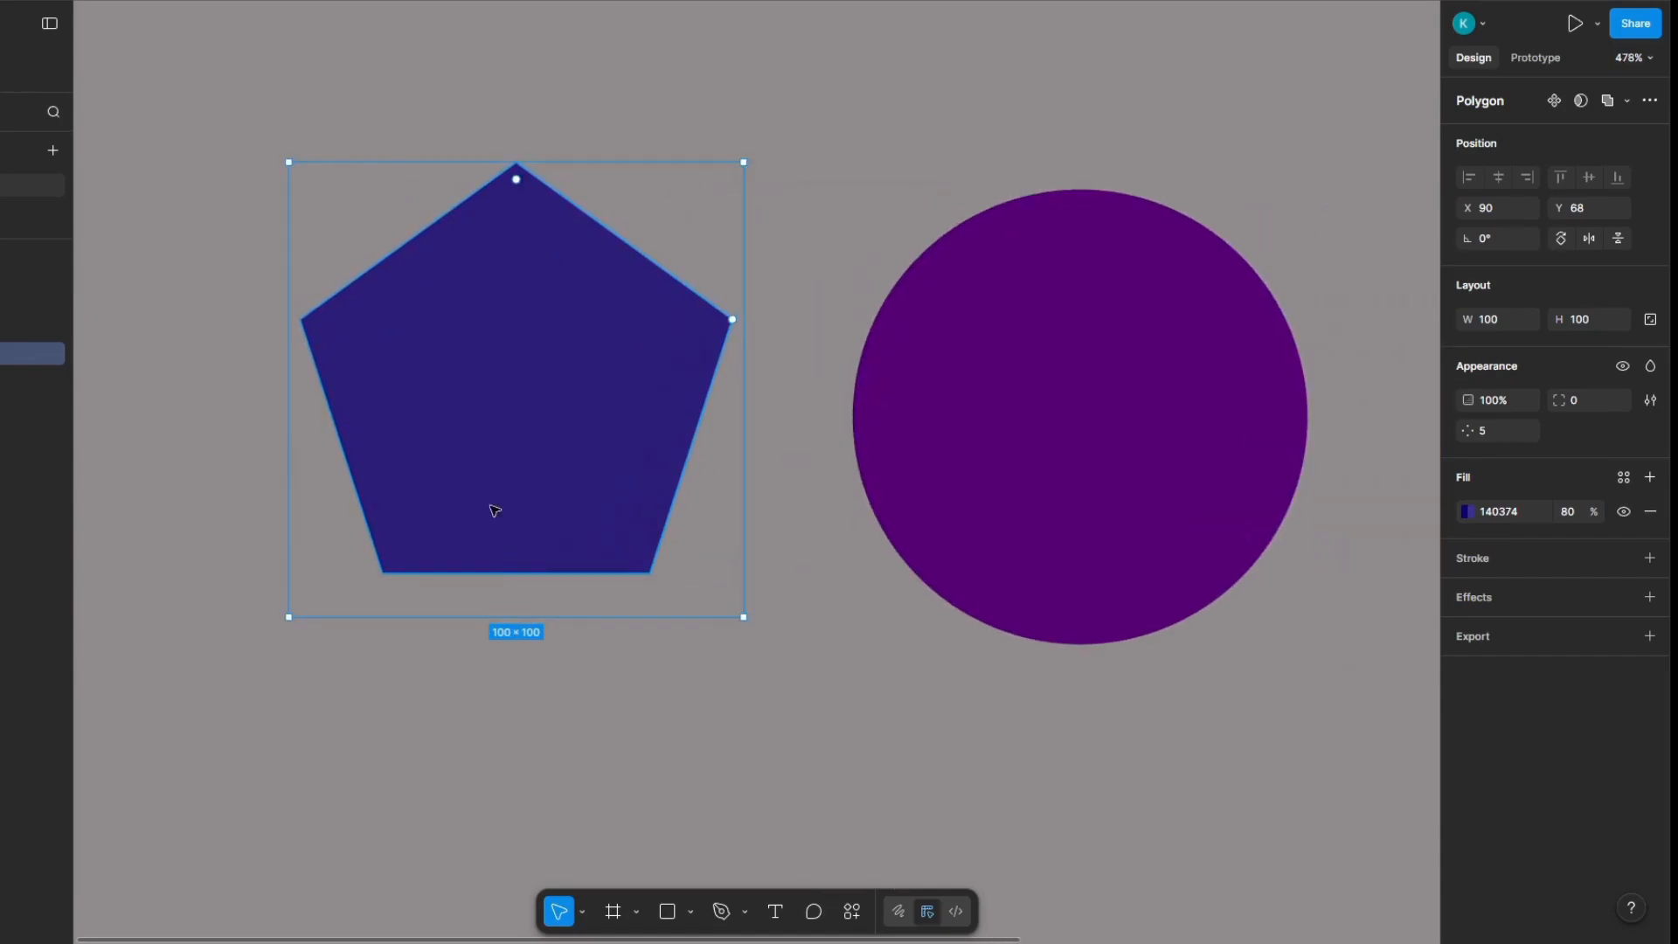
{"action": "scroll", "coordinate": [490, 510], "scroll_direction": "down", "scroll_amount": 3}
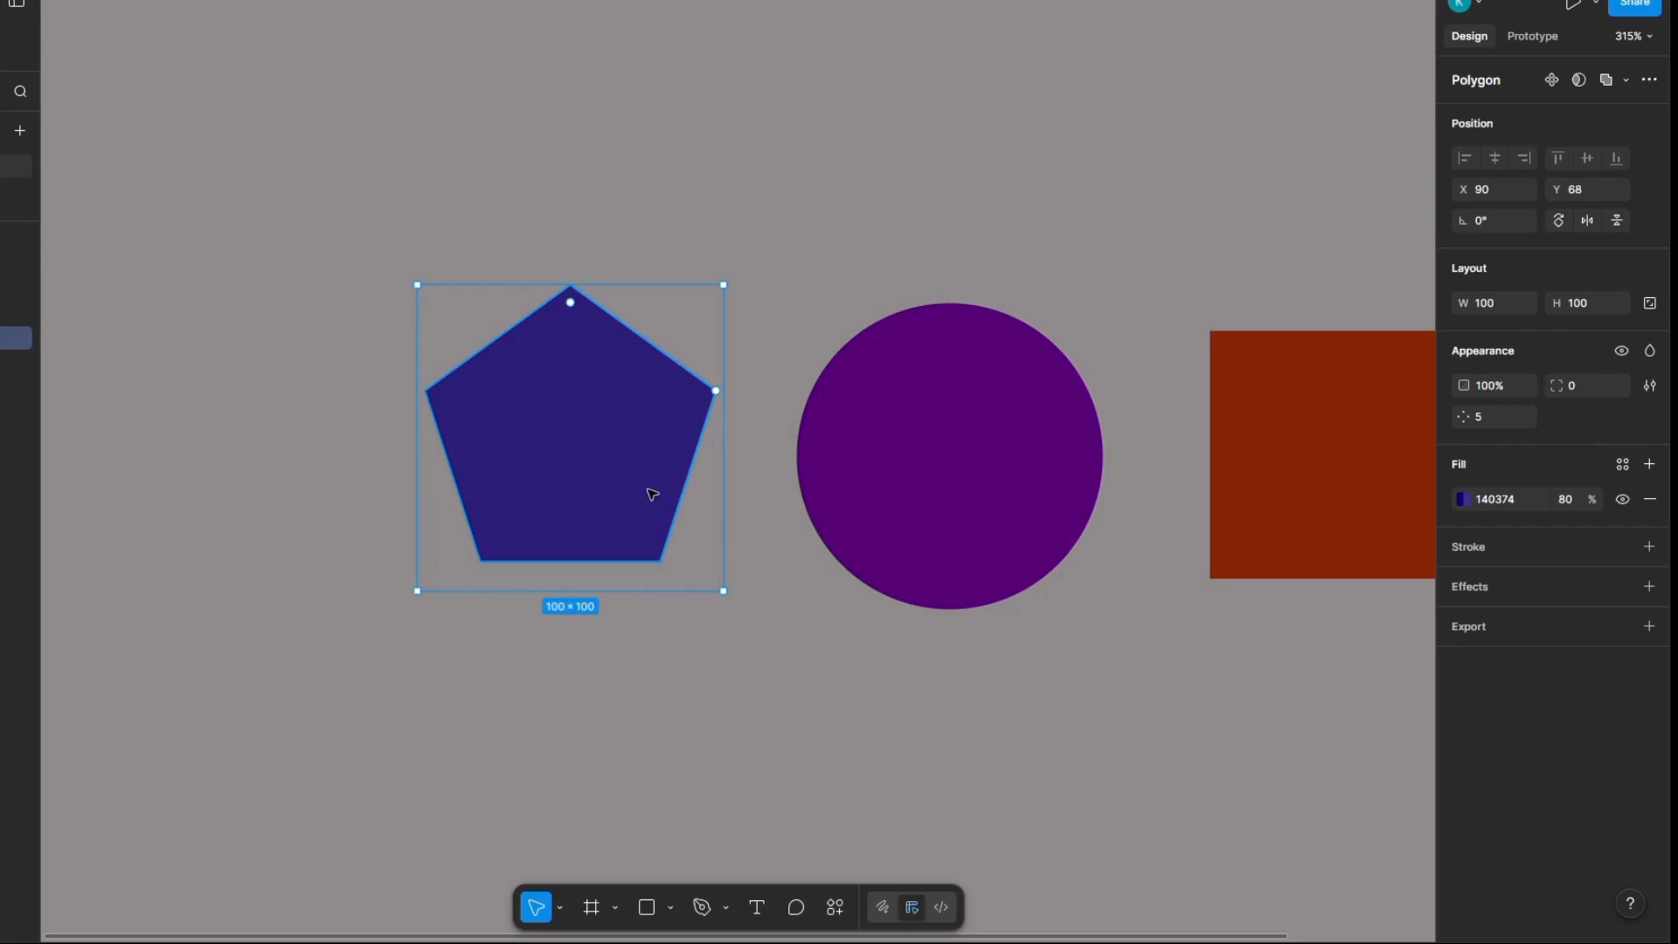
{"action": "left_click", "coordinate": [1646, 463]}
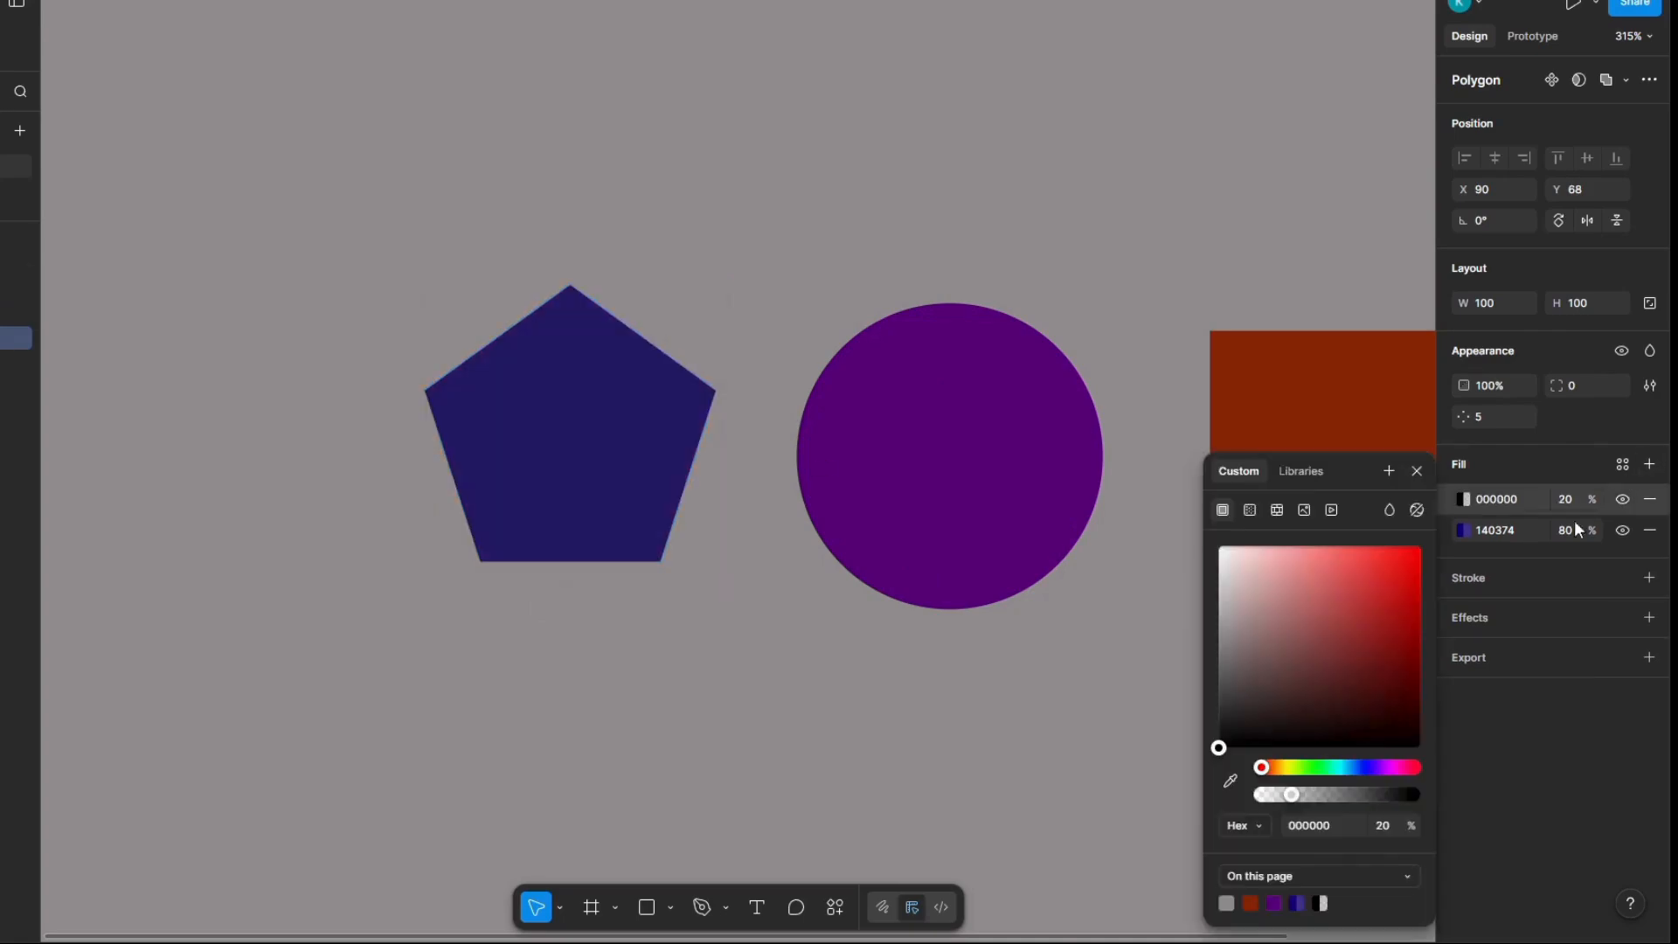
{"action": "left_click", "coordinate": [1465, 496]}
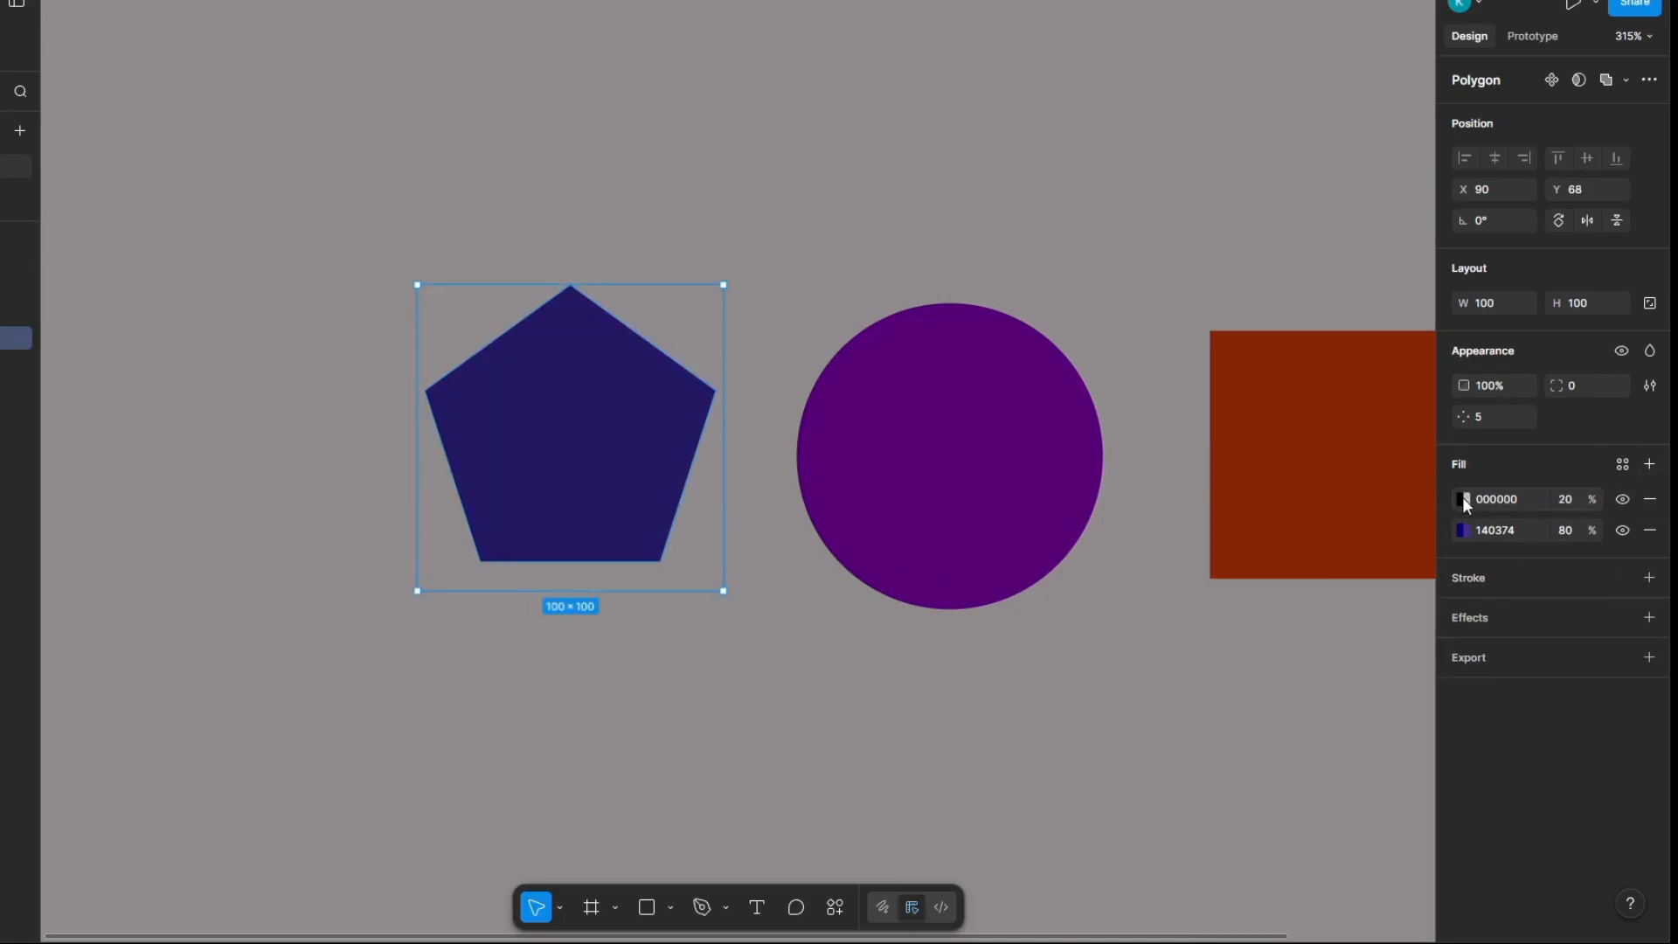
{"action": "left_click", "coordinate": [1462, 497]}
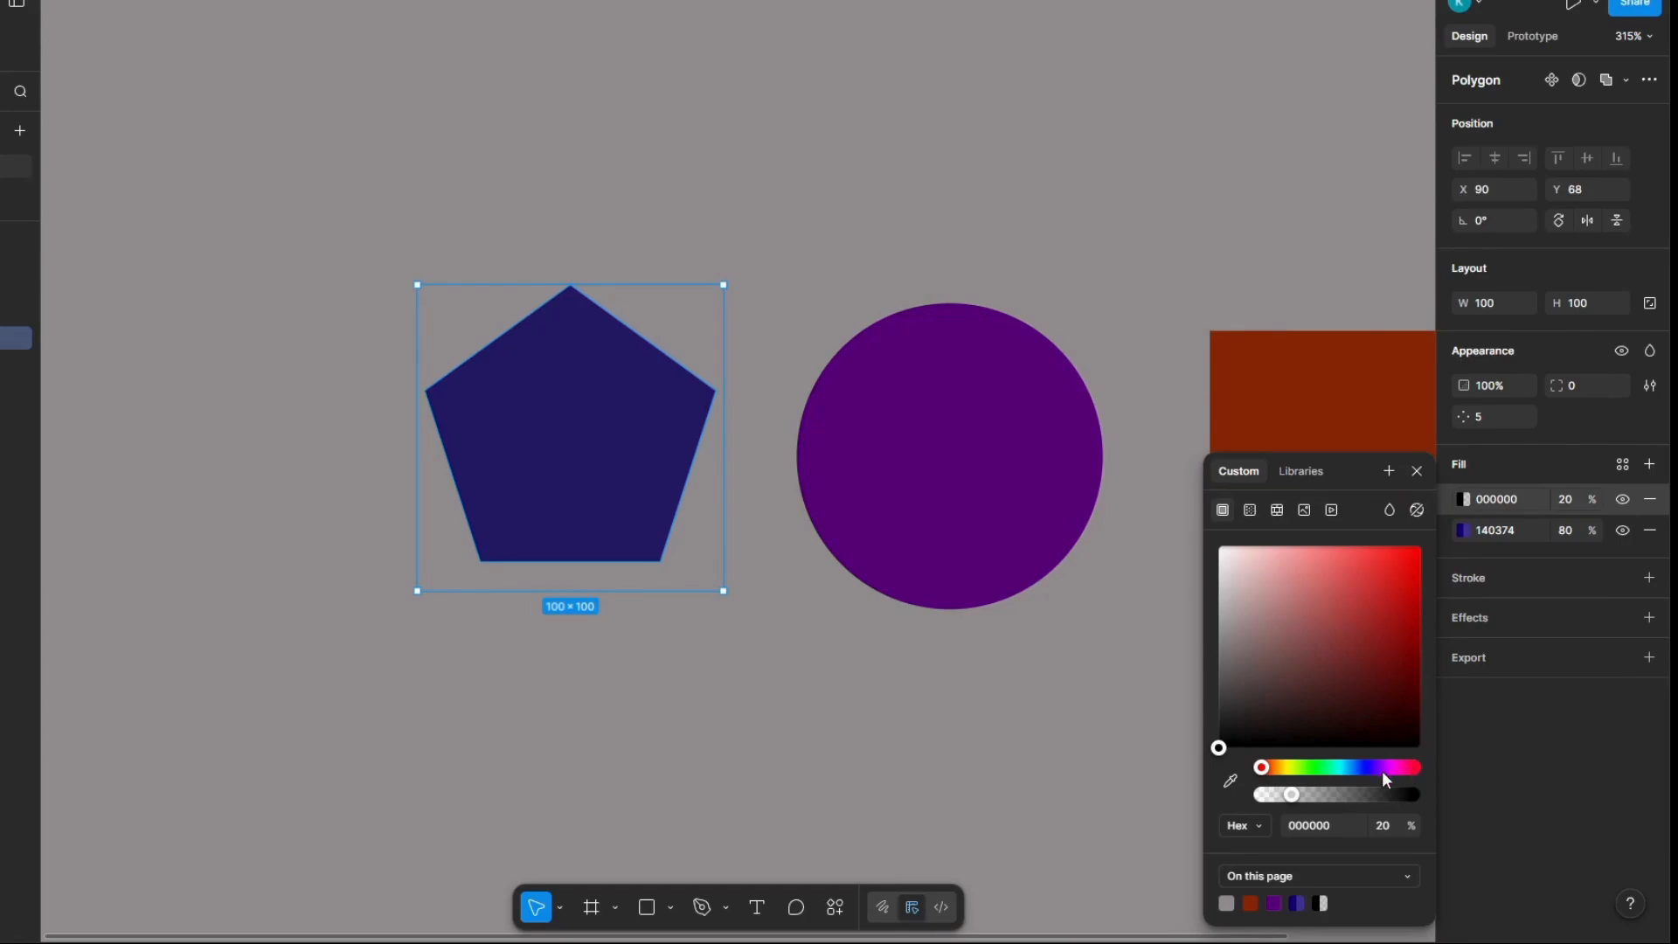
{"action": "left_click", "coordinate": [1268, 767]}
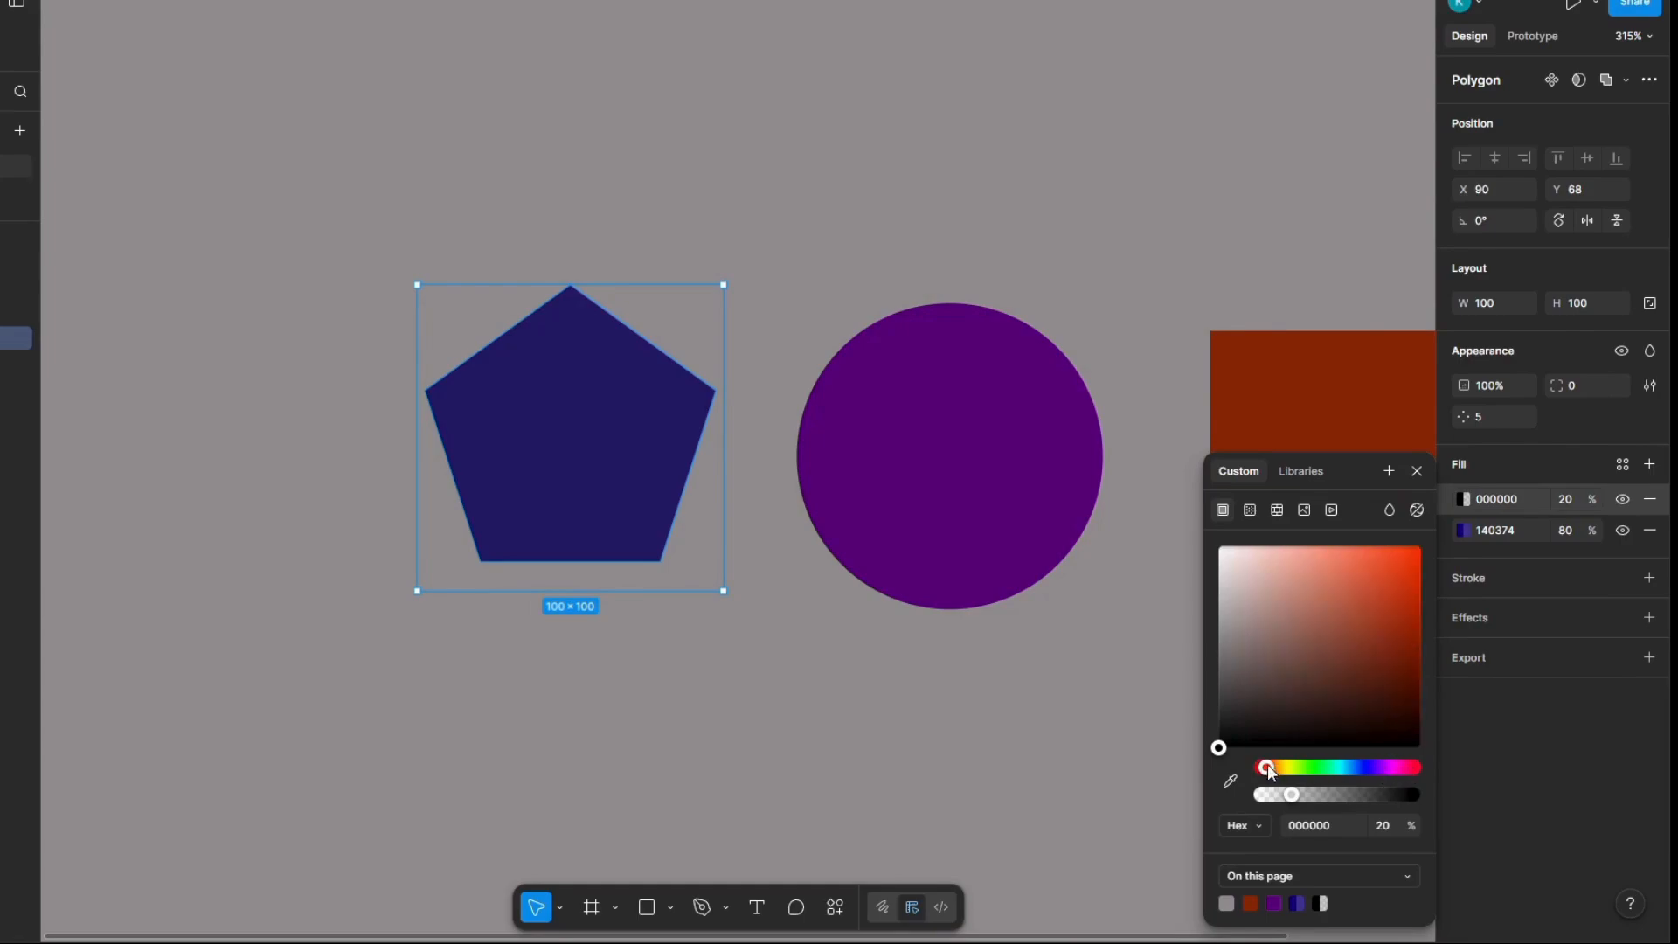
{"action": "left_click", "coordinate": [1265, 766]}
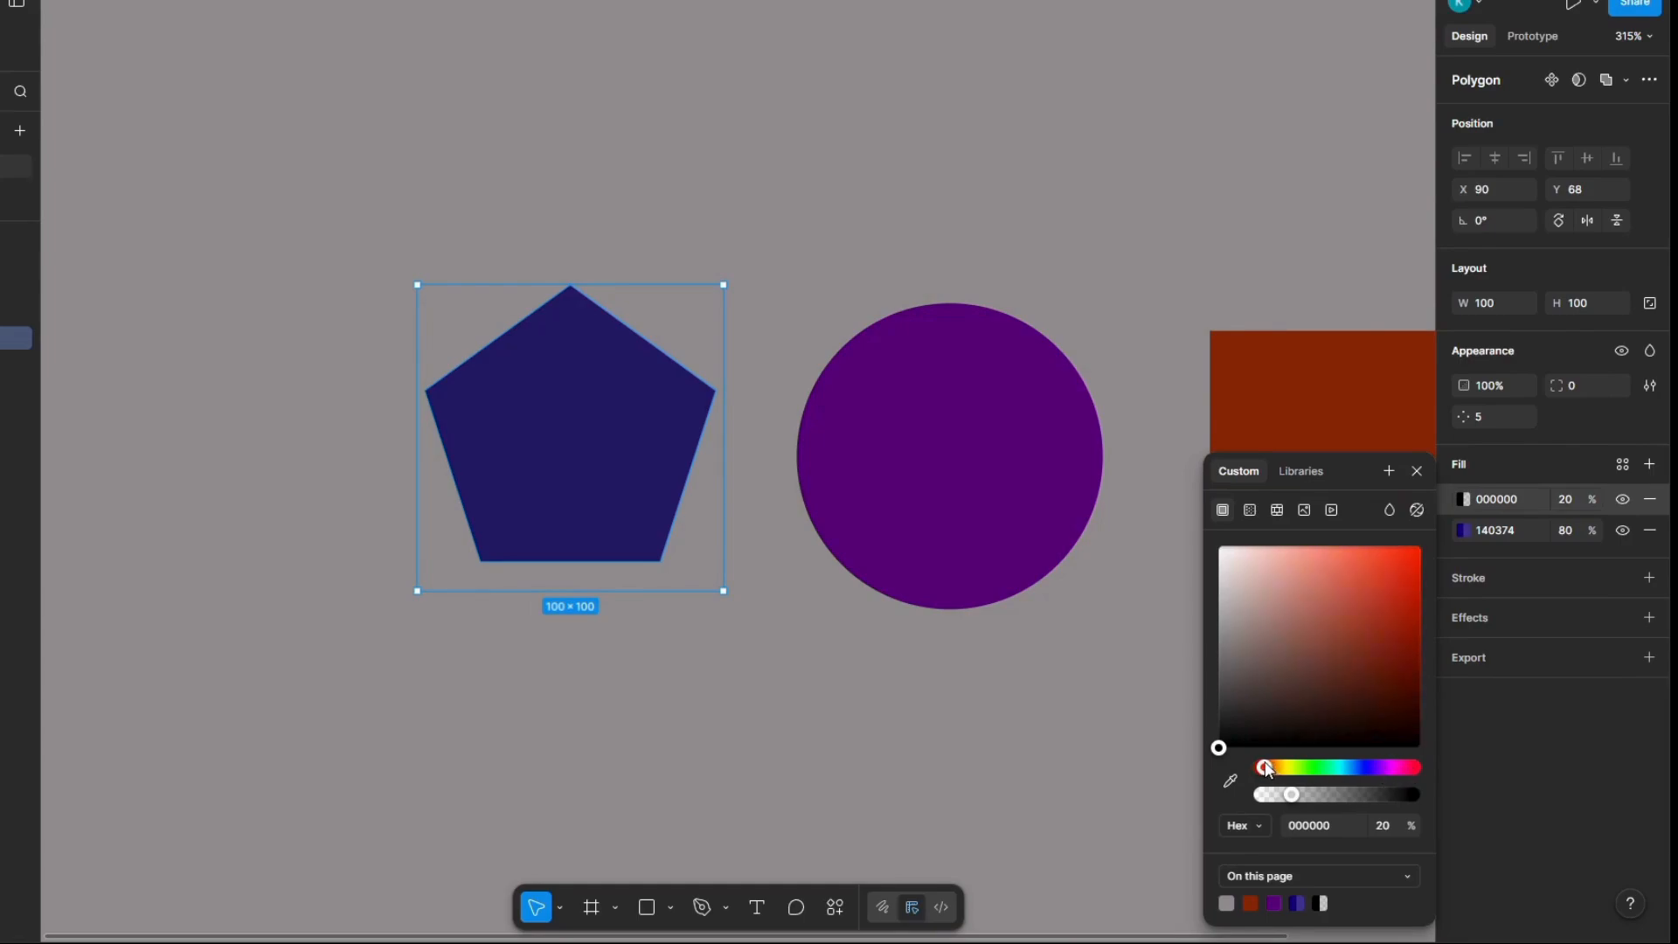
{"action": "left_click", "coordinate": [1409, 621]}
Step: Set the opacity of the pentagon's red fill to 50%
{"action": "left_click", "coordinate": [1566, 498]}
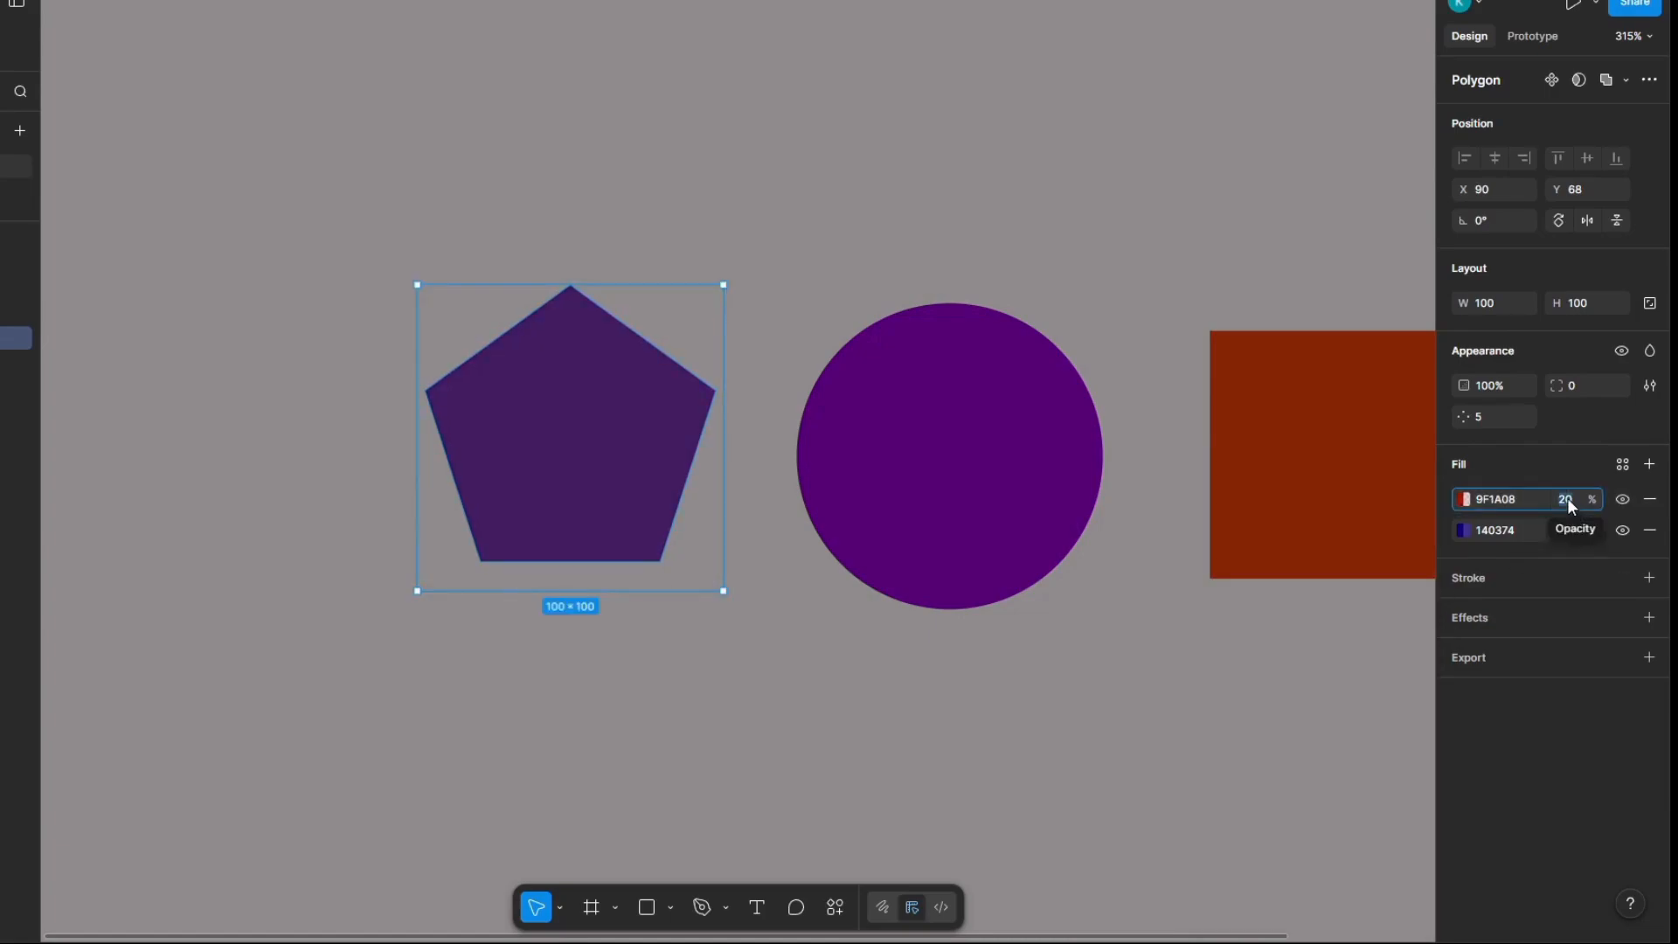
{"action": "type", "text": "50"}
{"action": "key", "text": "Return"}
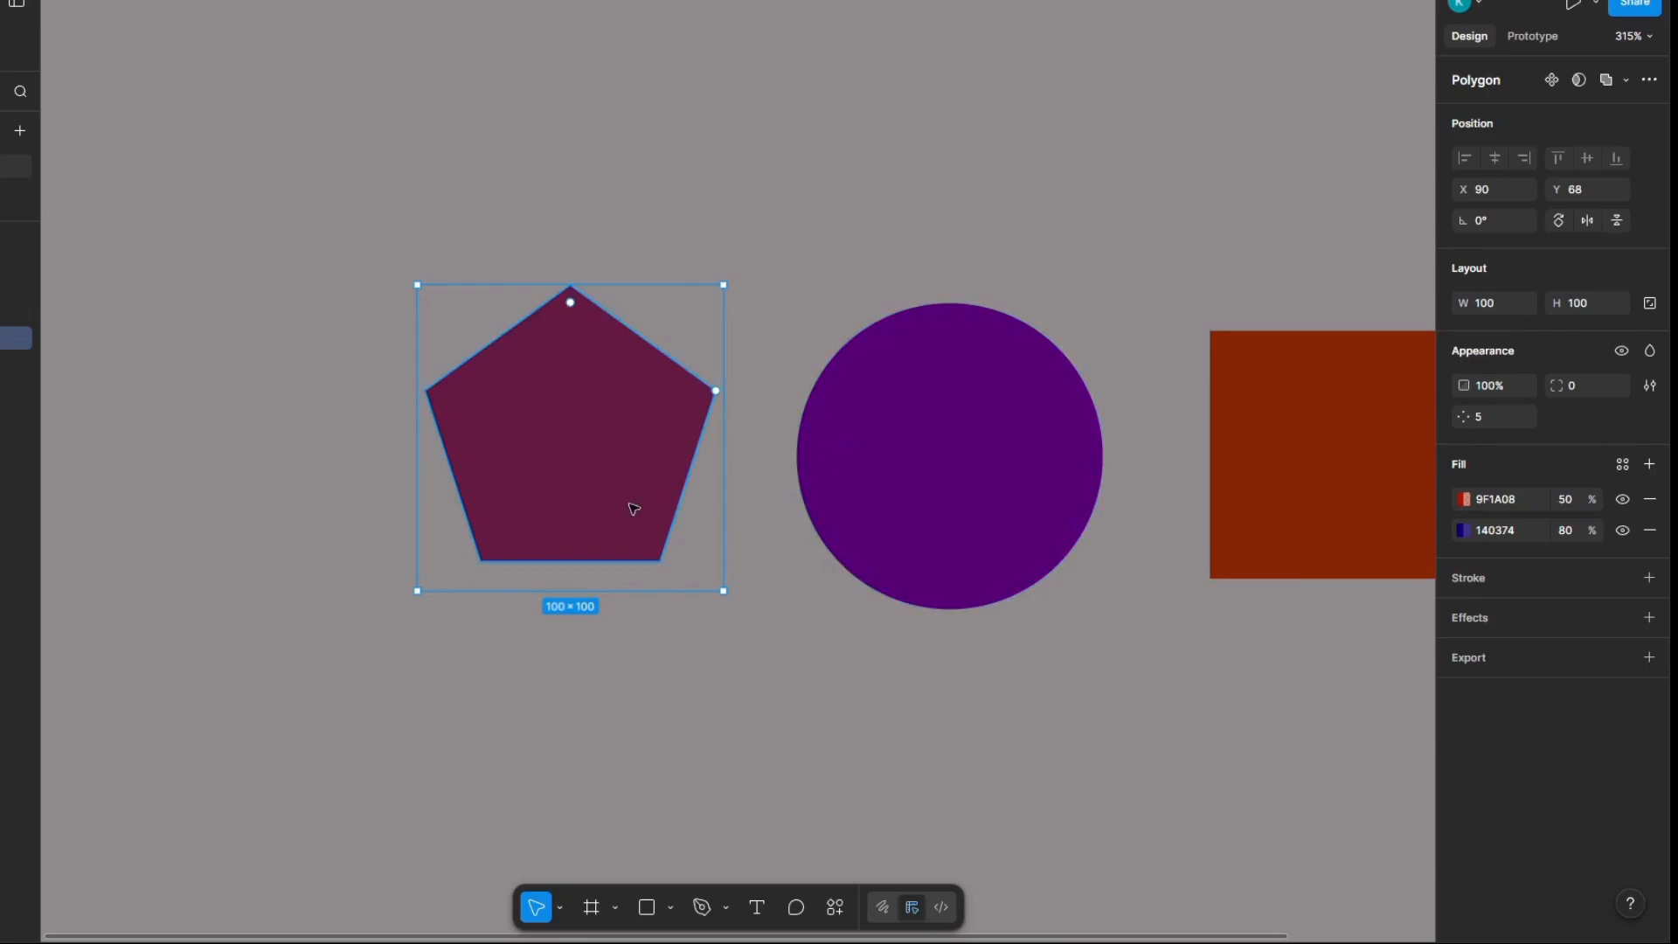
{"action": "scroll", "coordinate": [469, 570], "scroll_direction": "up", "scroll_amount": 5}
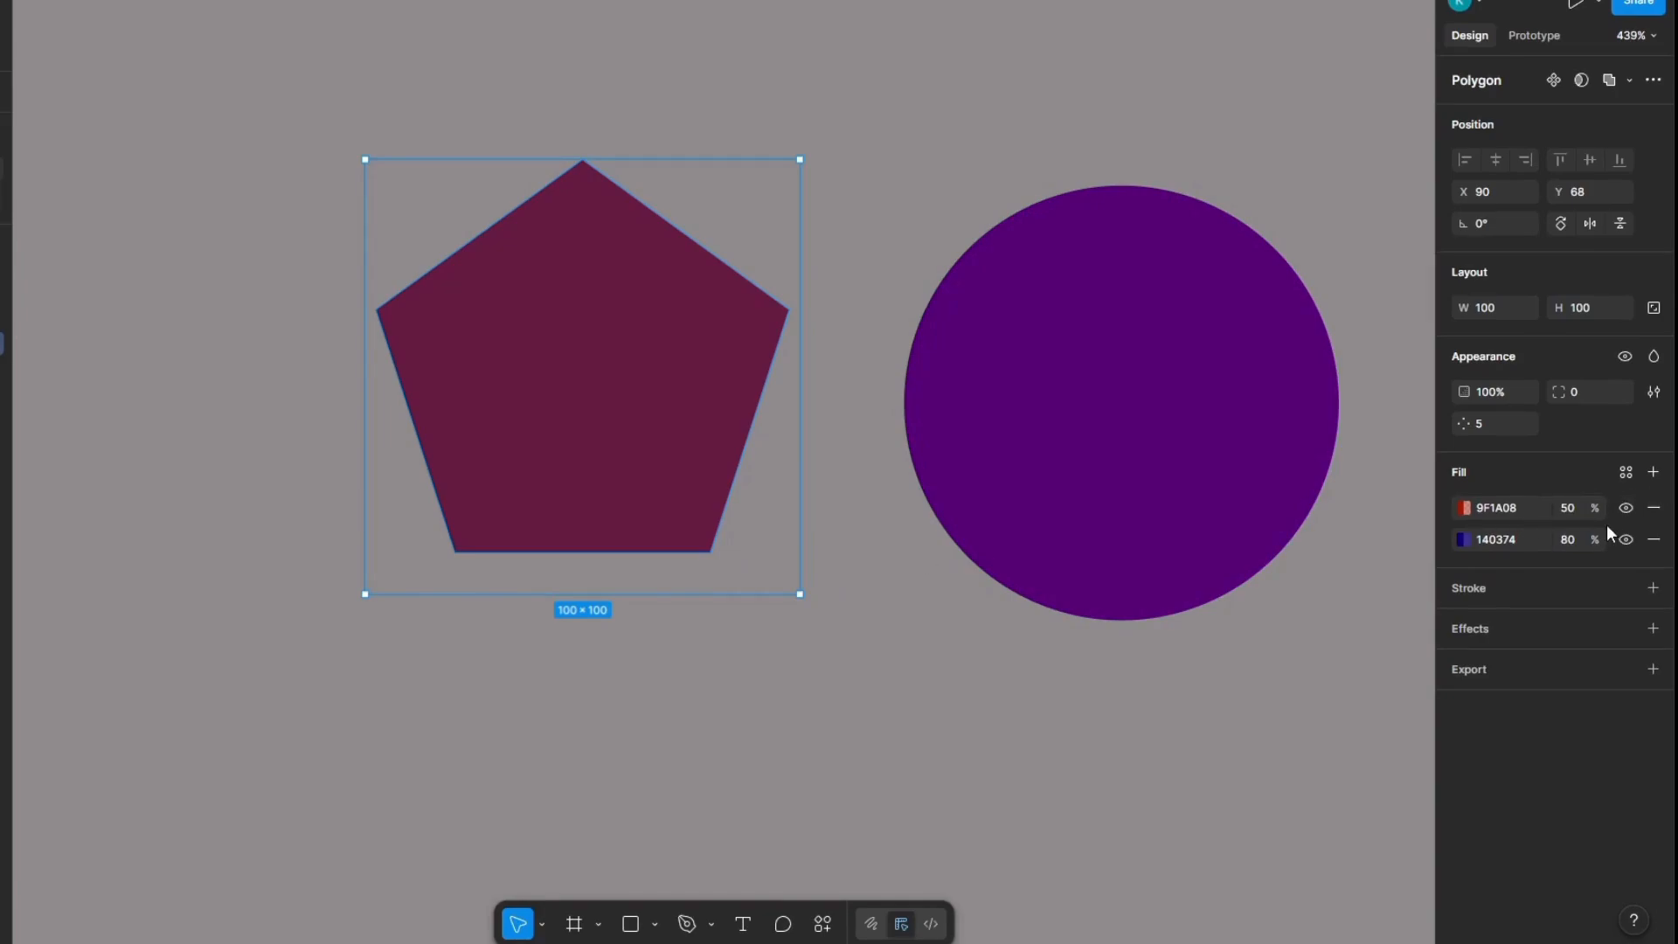
{"action": "left_click", "coordinate": [1653, 541]}
Step: Draw a wide button-shaped frame about 141 × 41 in the empty area below the circle
{"action": "scroll", "coordinate": [985, 517], "scroll_direction": "down", "scroll_amount": 5}
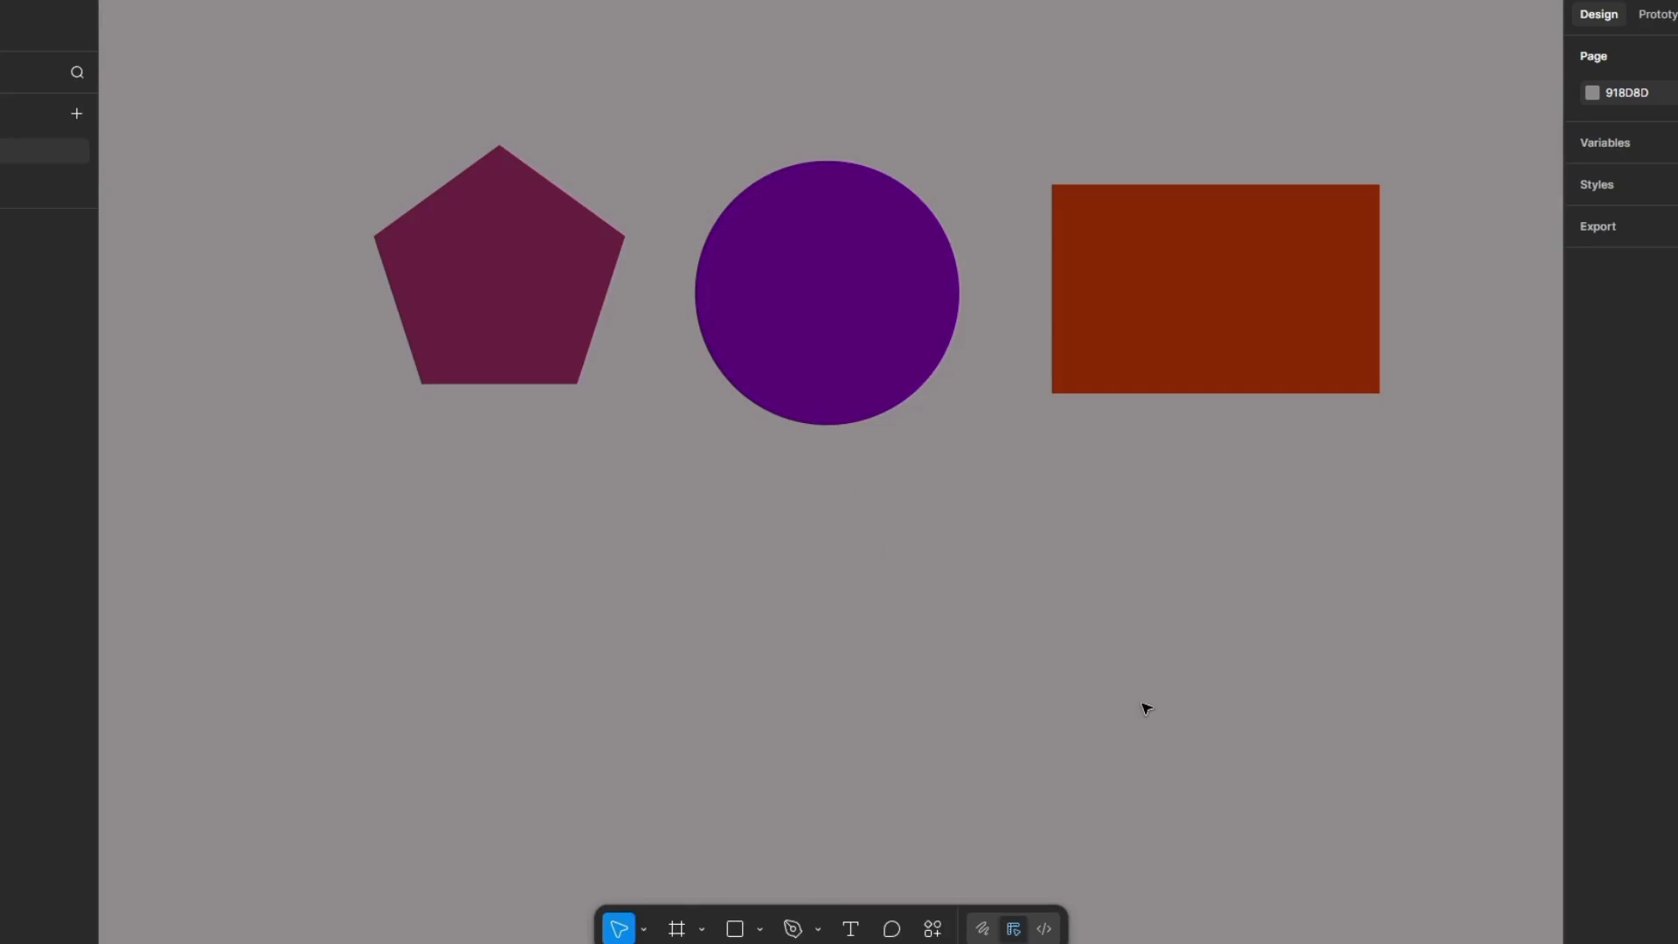
{"action": "left_click", "coordinate": [702, 932]}
{"action": "left_click", "coordinate": [753, 591]}
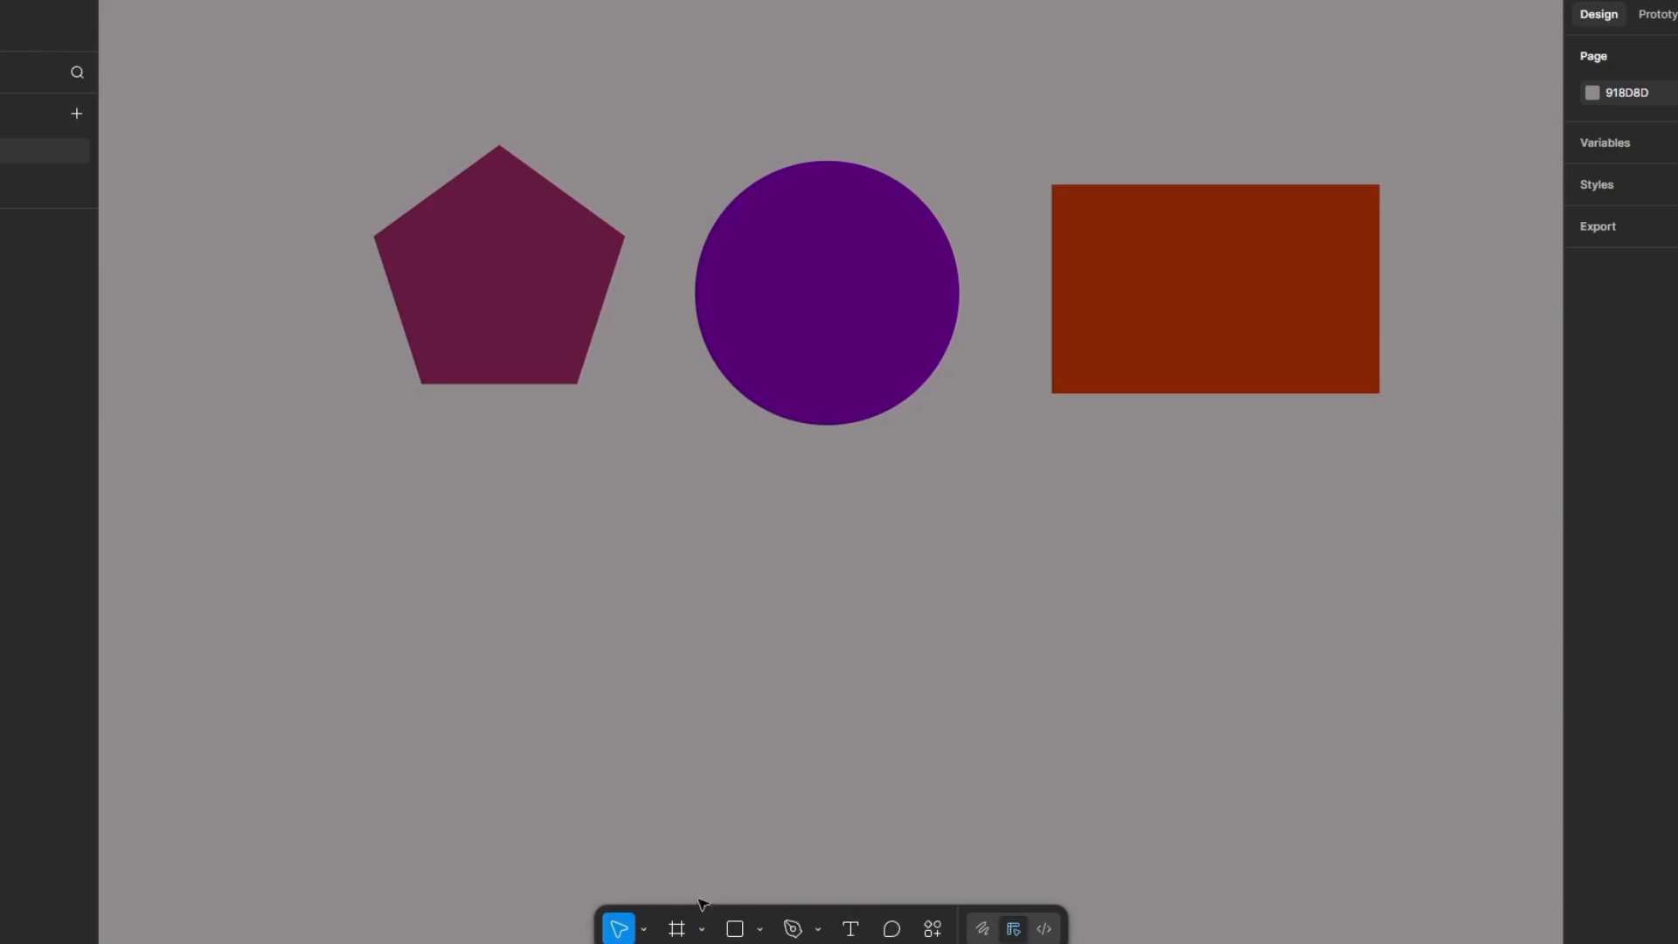
{"action": "left_click", "coordinate": [689, 930]}
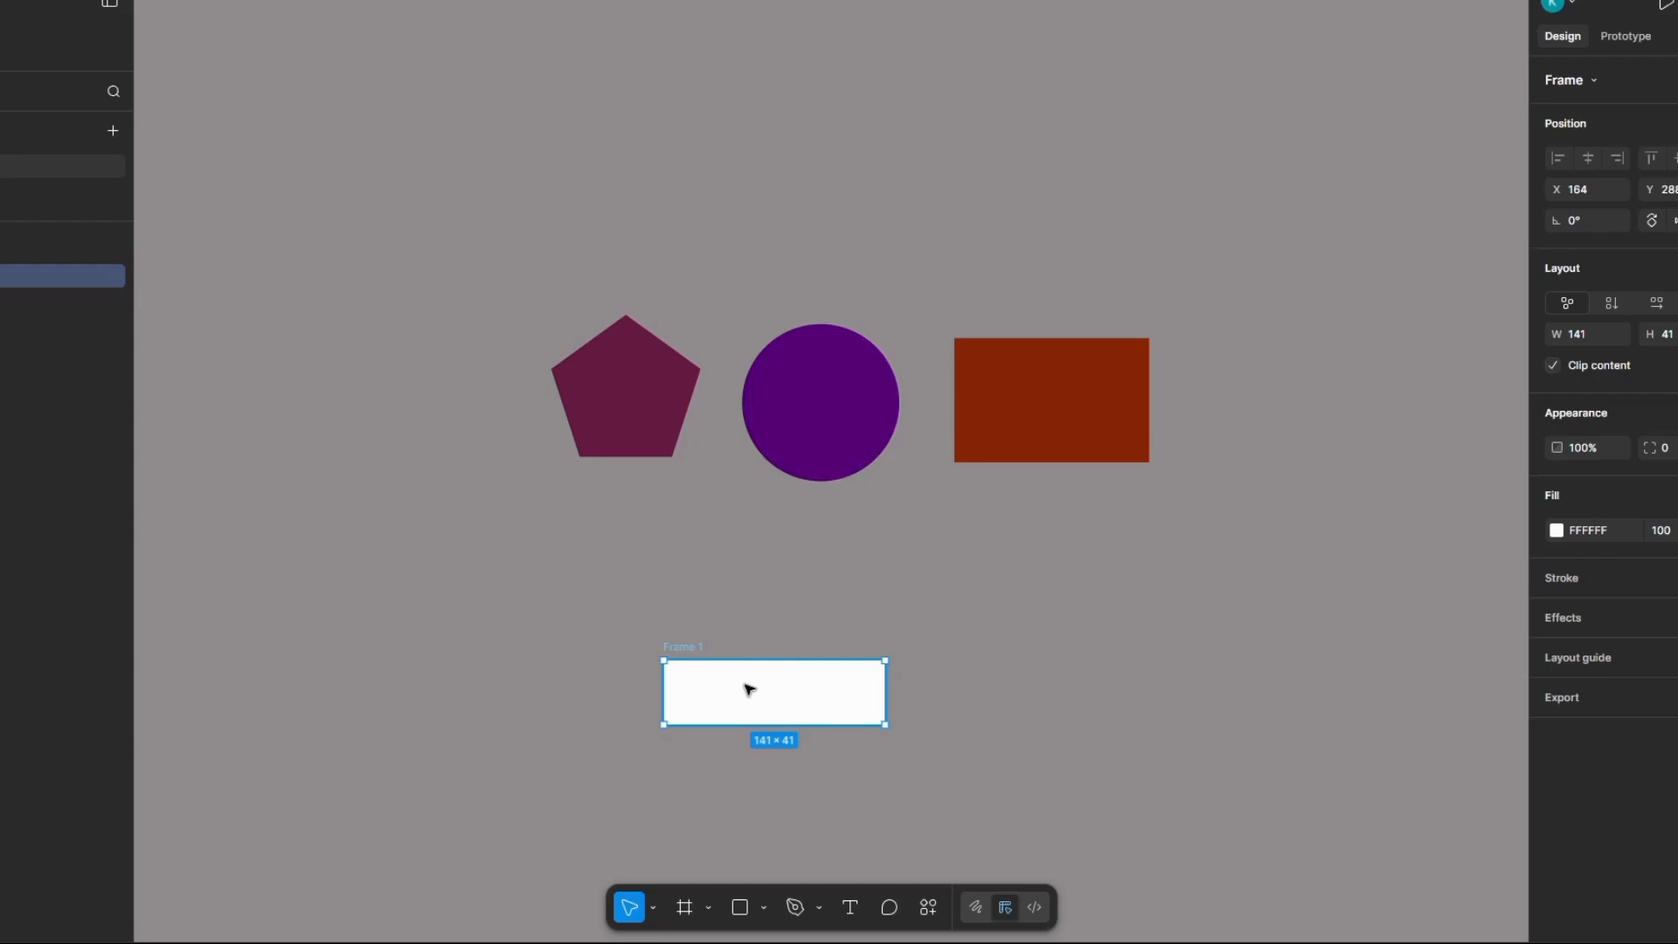
{"action": "scroll", "coordinate": [750, 690], "scroll_direction": "up", "scroll_amount": 3}
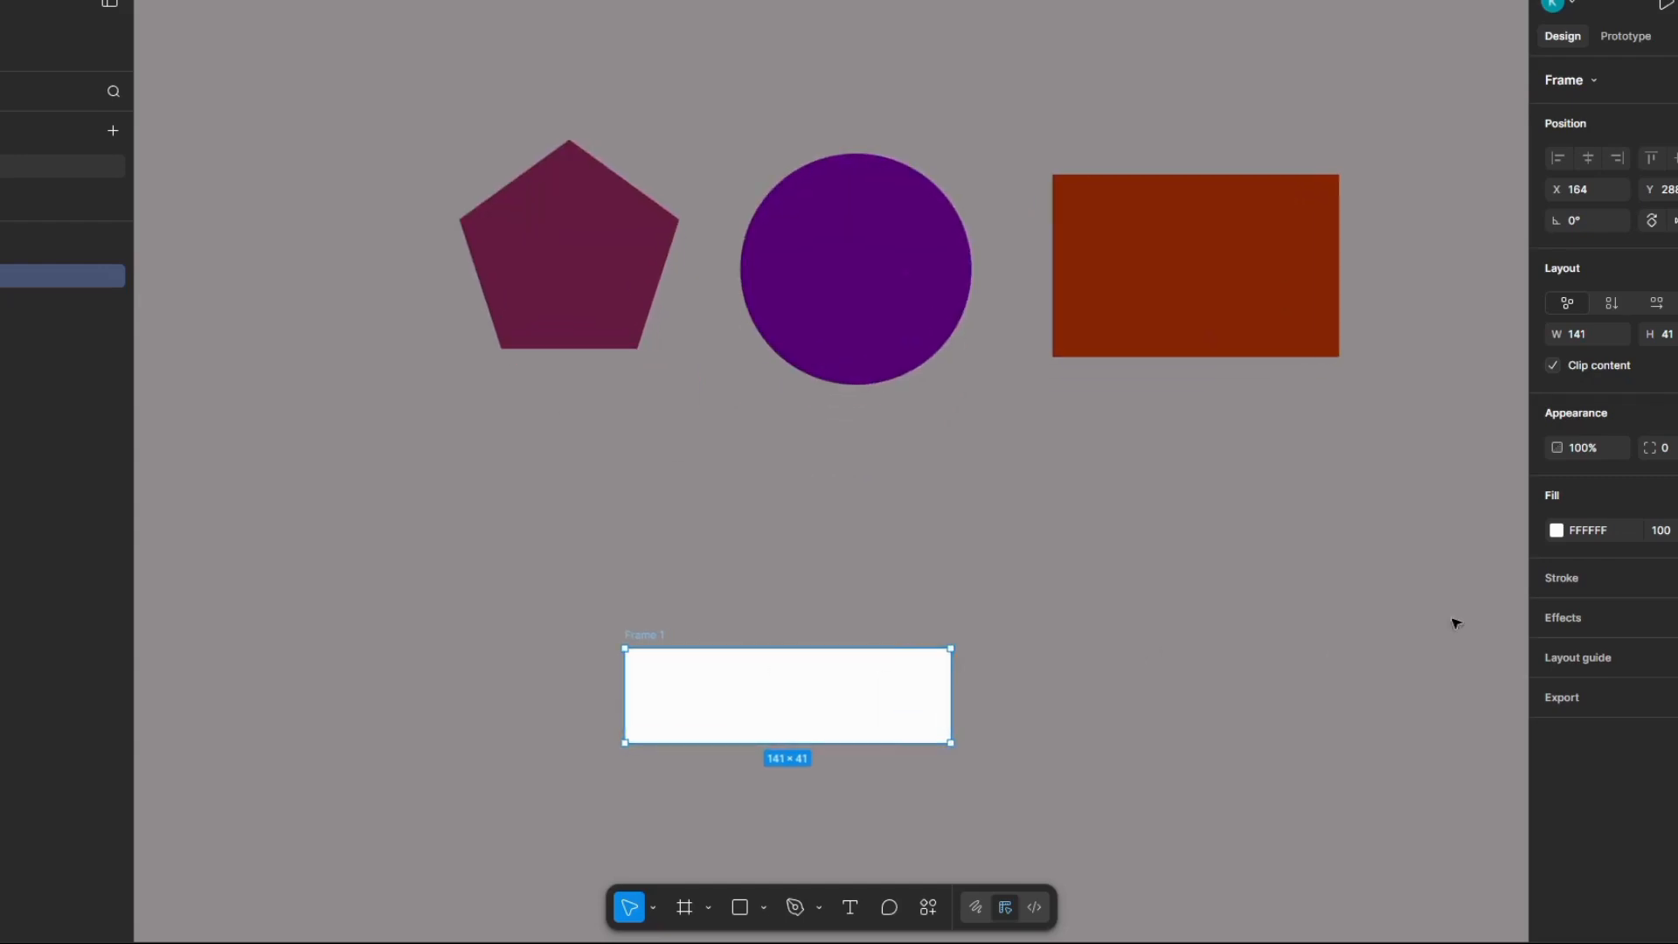
Step: Change the new frame's fill colour to blue 0B25A6
{"action": "left_click", "coordinate": [1557, 532]}
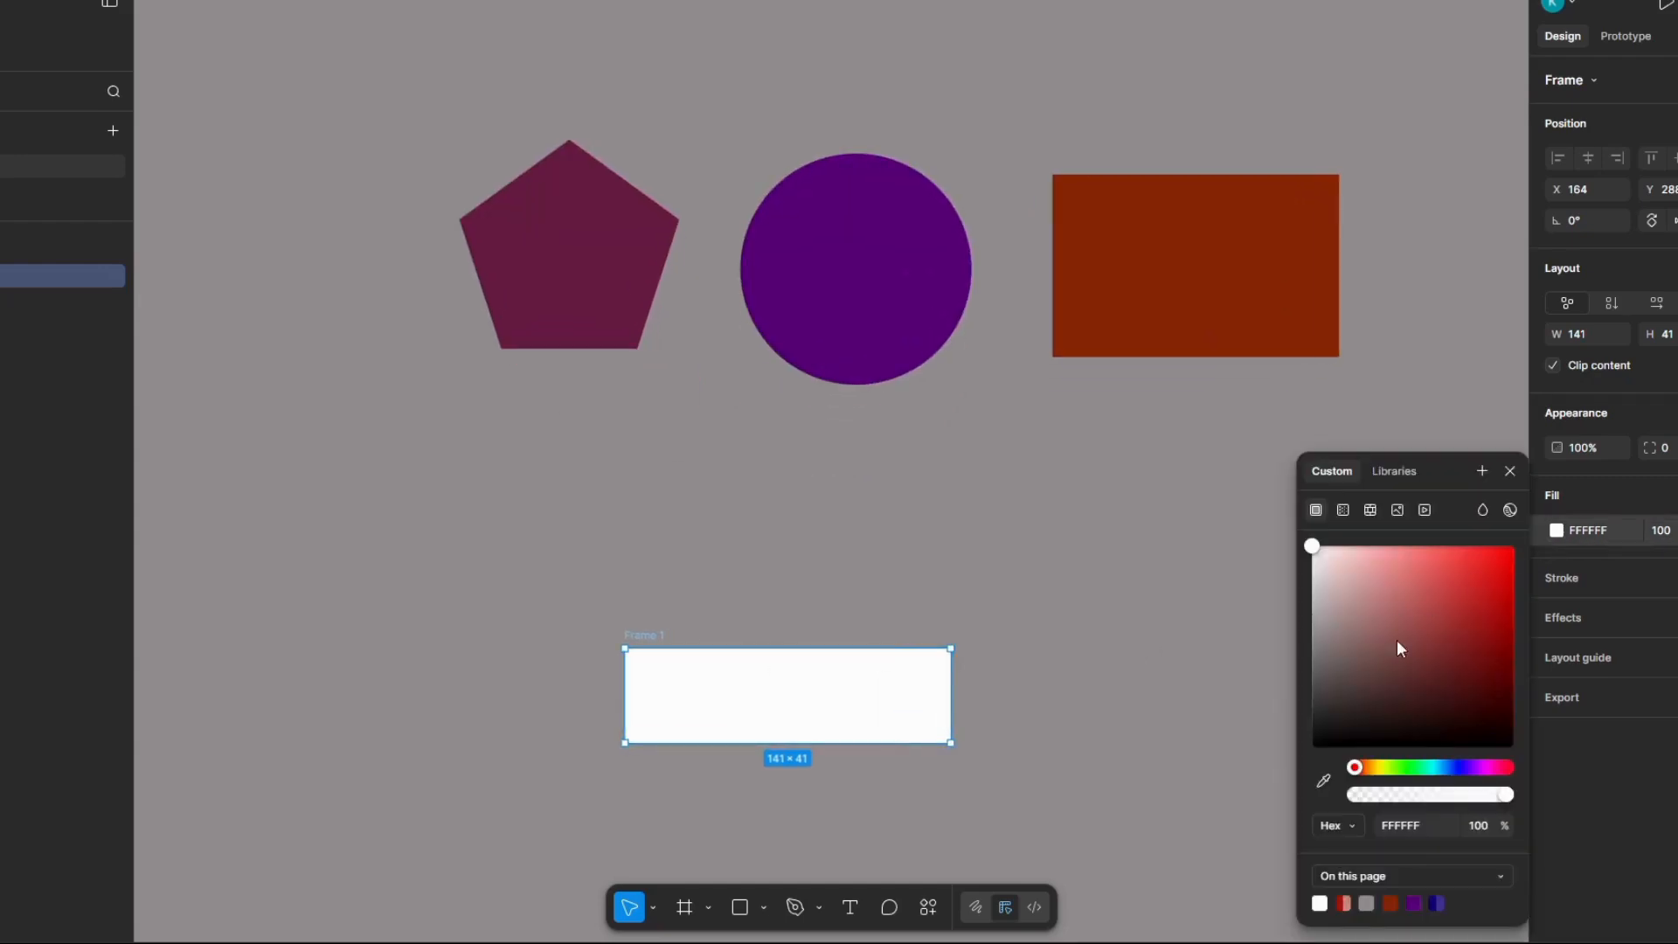
{"action": "left_click", "coordinate": [1451, 767]}
{"action": "left_click", "coordinate": [1500, 617]}
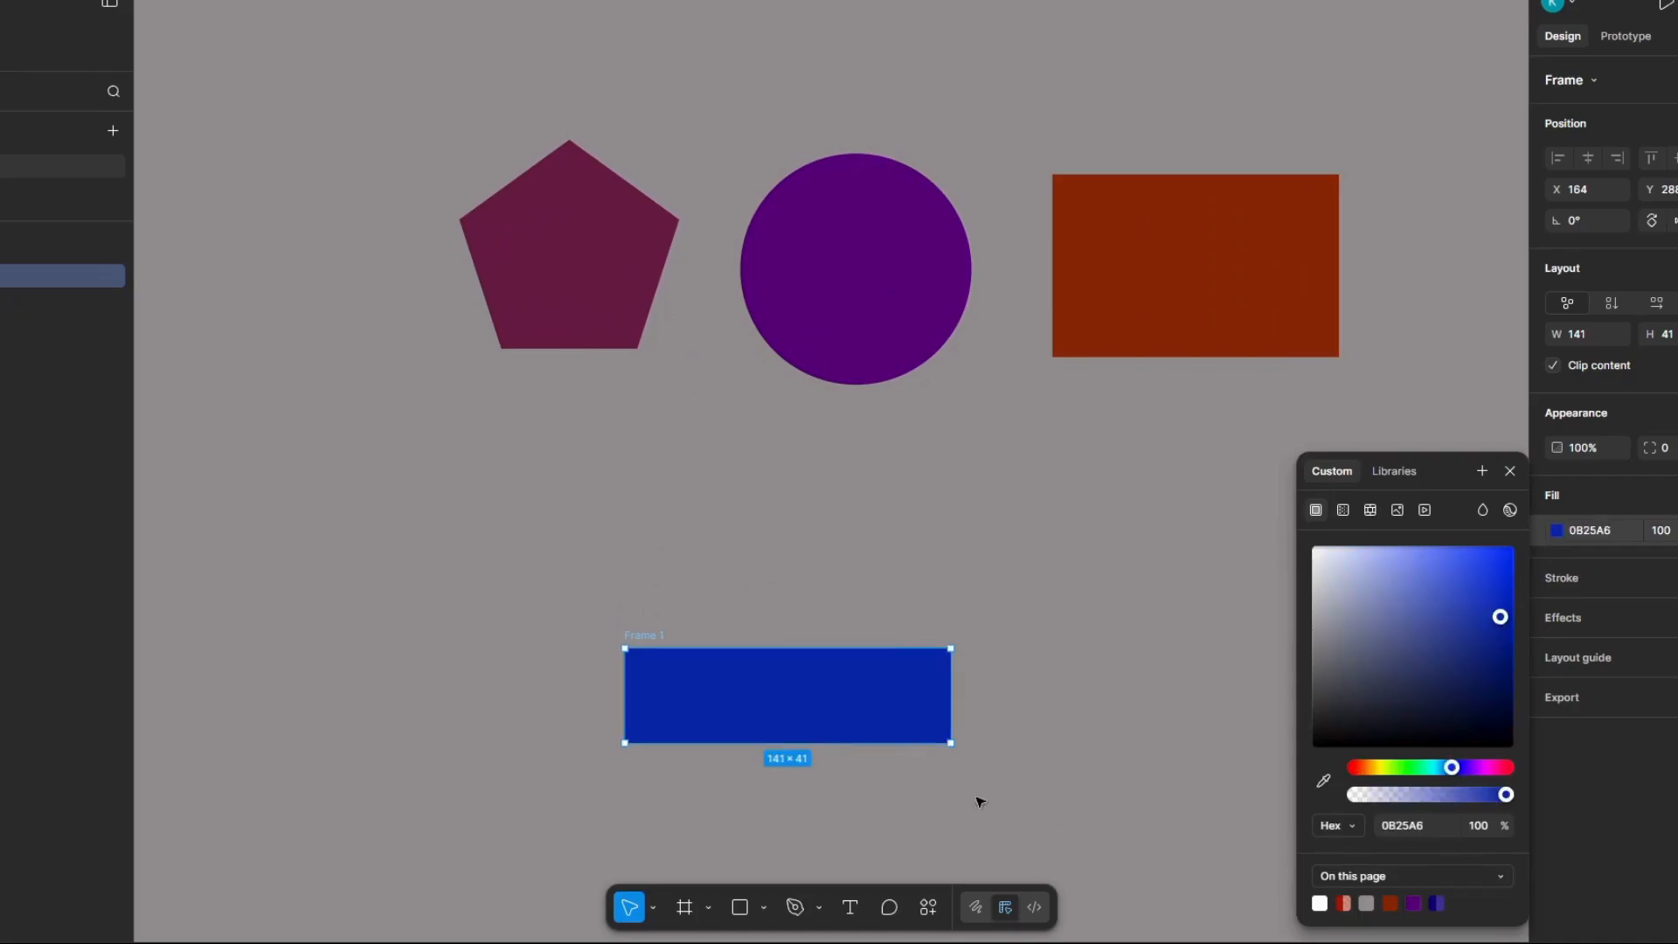
Step: Add the text "Login" and place it in the centre of the blue frame
{"action": "scroll", "coordinate": [962, 793], "scroll_direction": "up", "scroll_amount": 3}
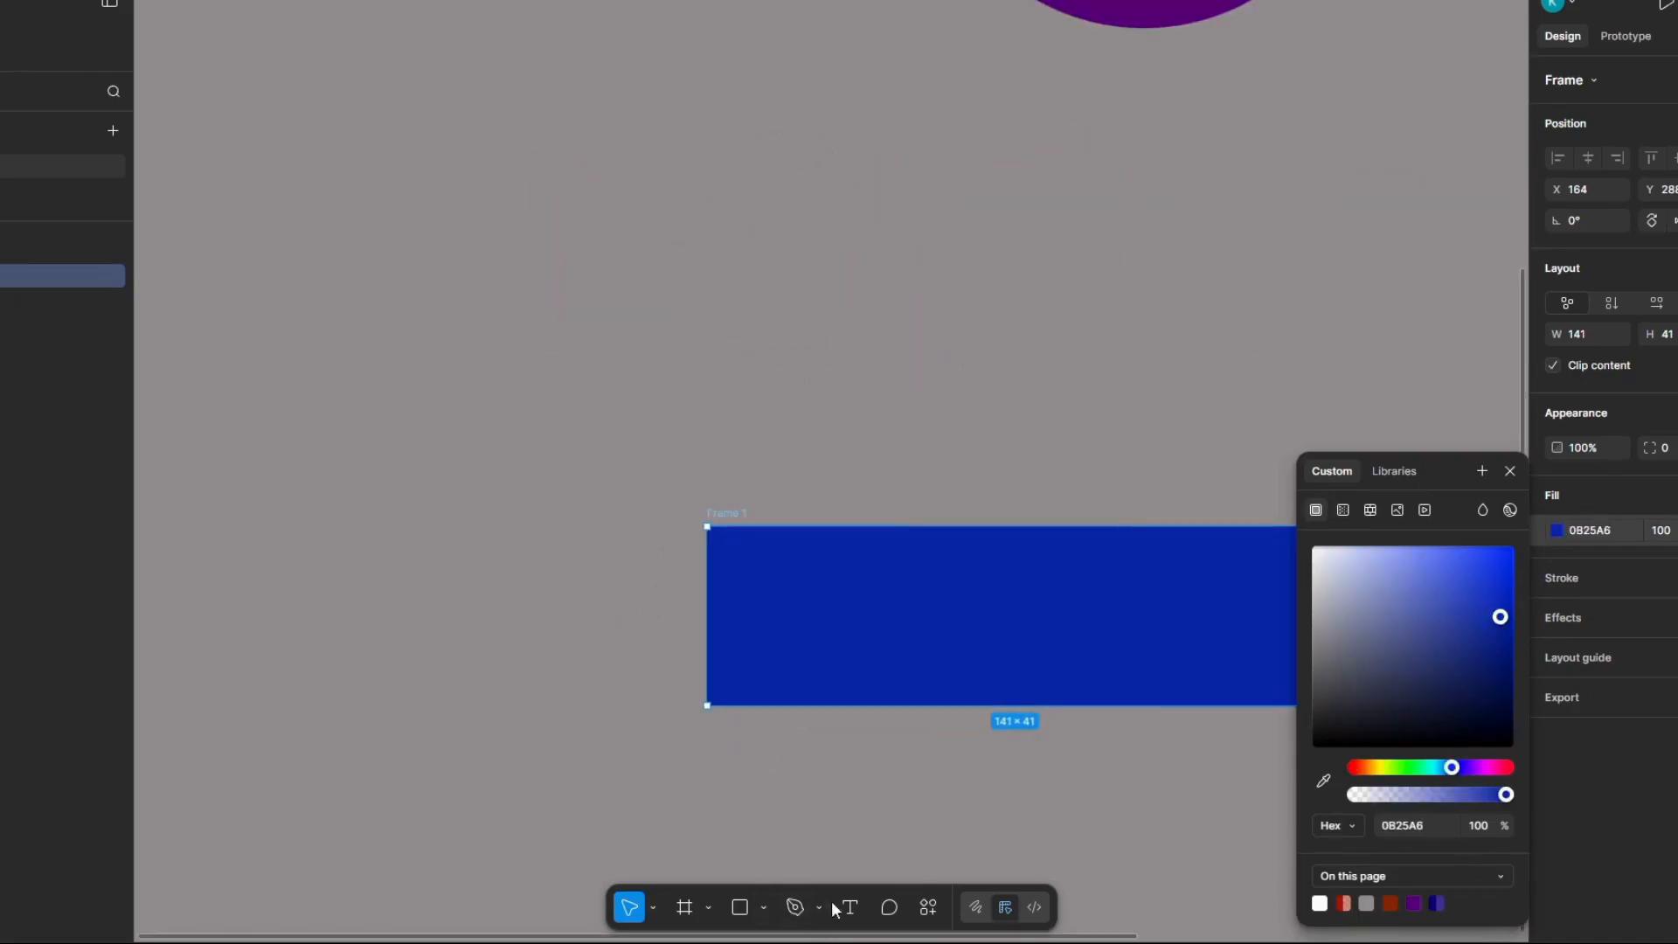
{"action": "left_click", "coordinate": [845, 909]}
{"action": "left_click", "coordinate": [918, 813]}
{"action": "type", "text": "L"}
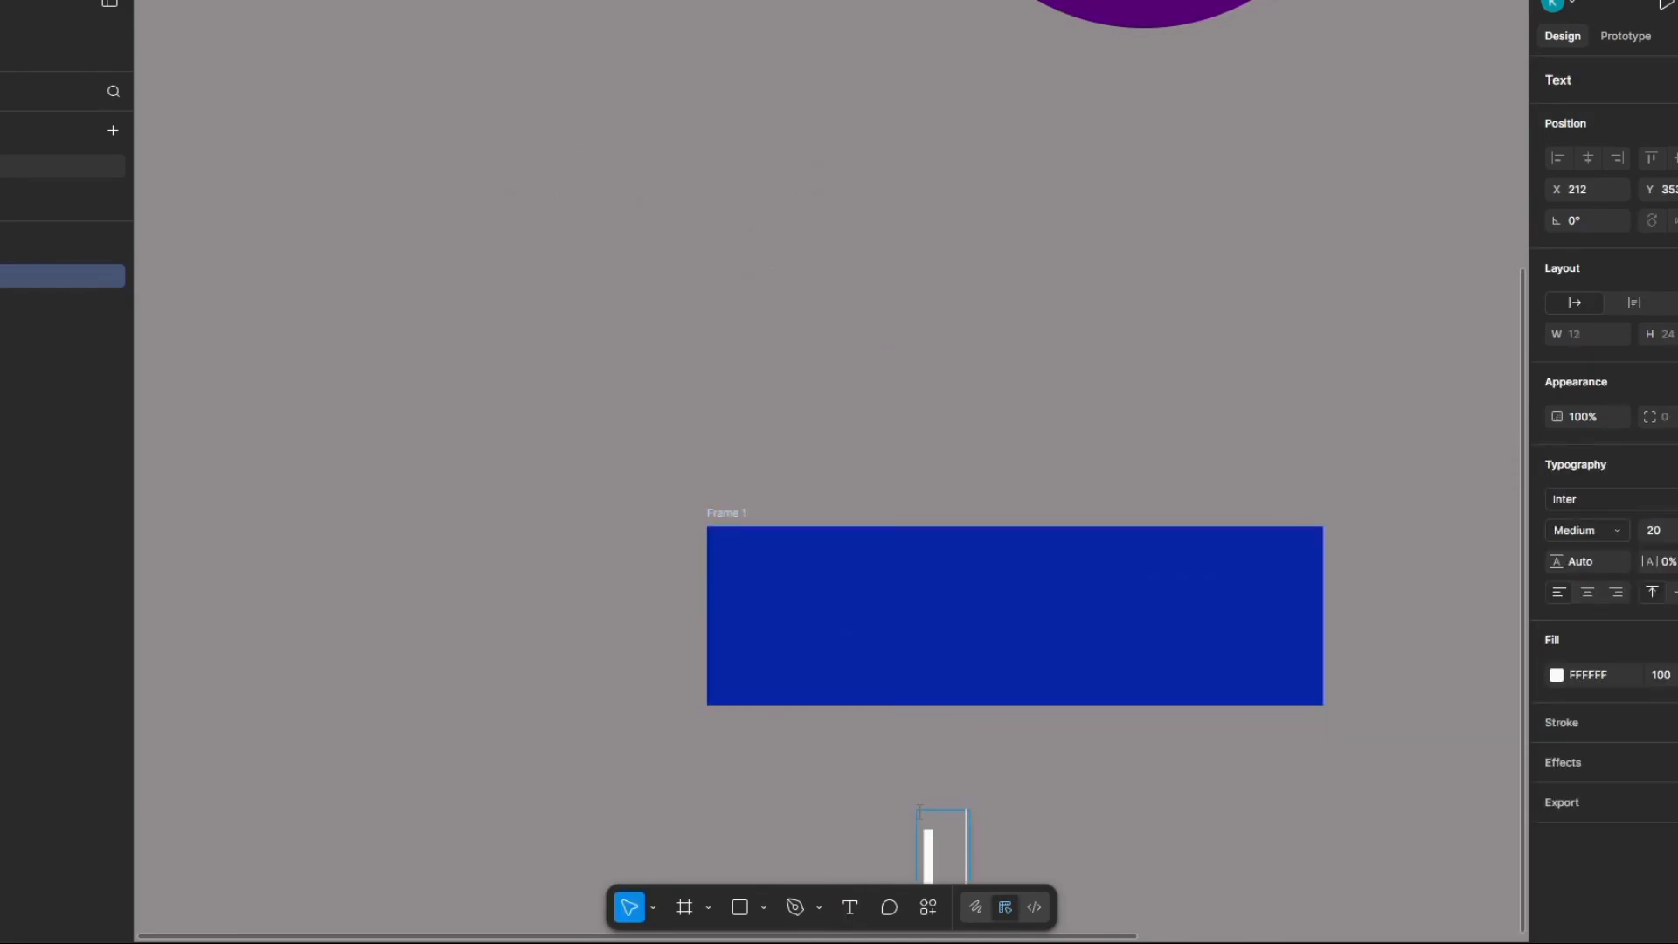
{"action": "type", "text": "ogin"}
{"action": "key", "text": "Escape"}
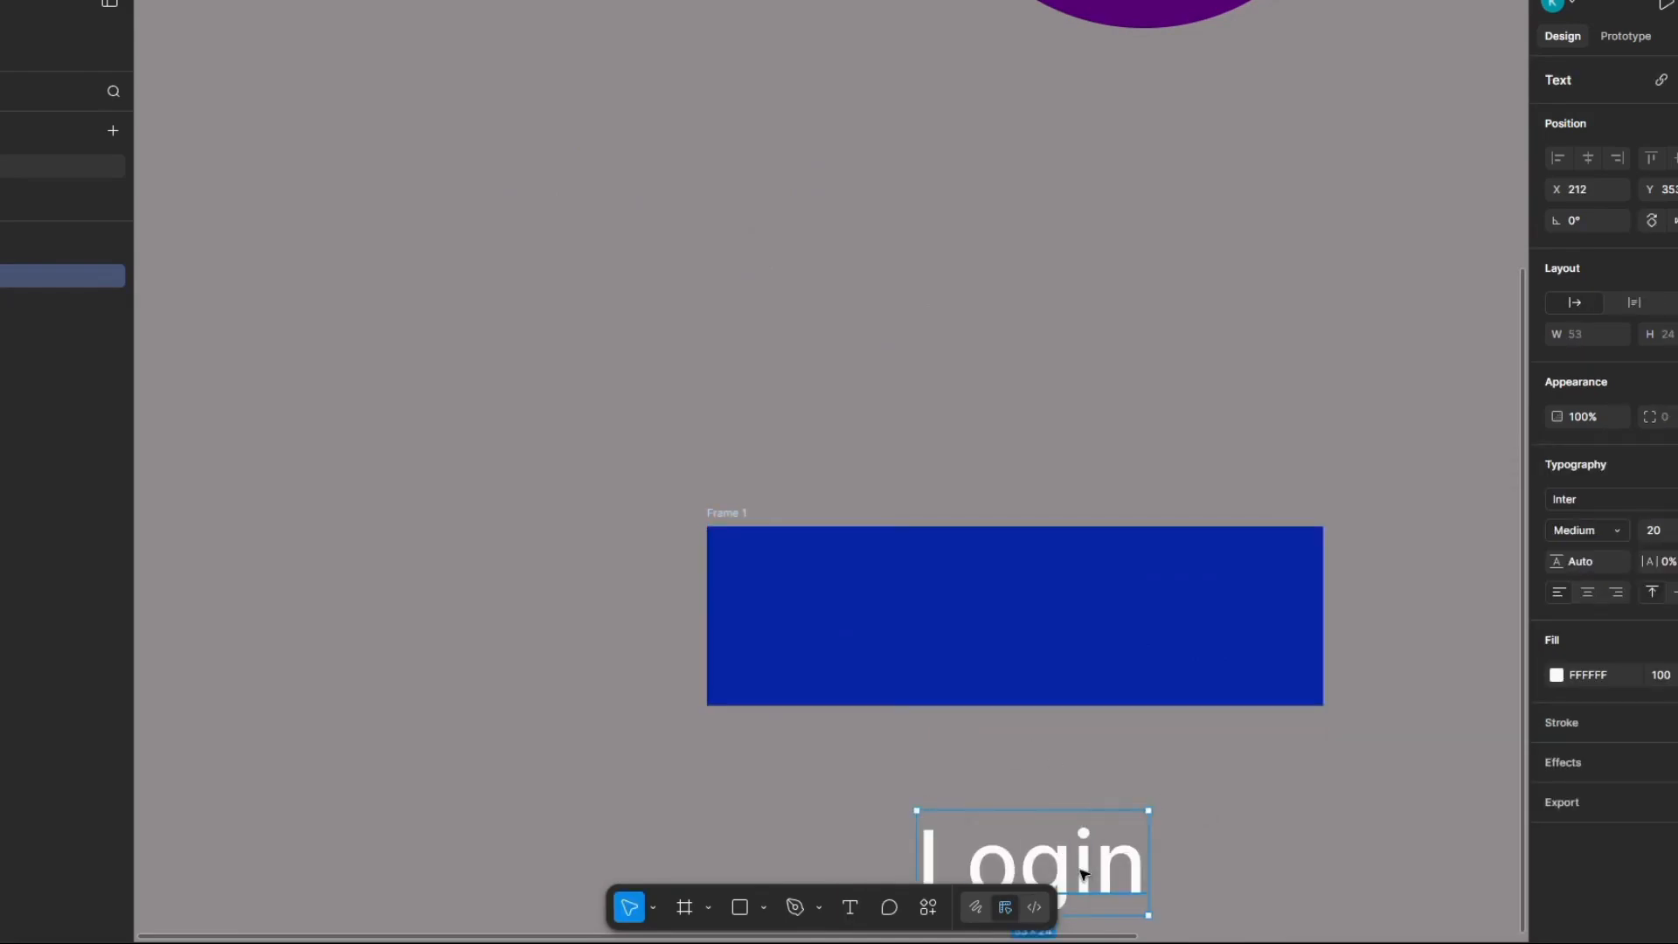
{"action": "left_click_drag", "start_coordinate": [1084, 874], "coordinate": [1067, 630]}
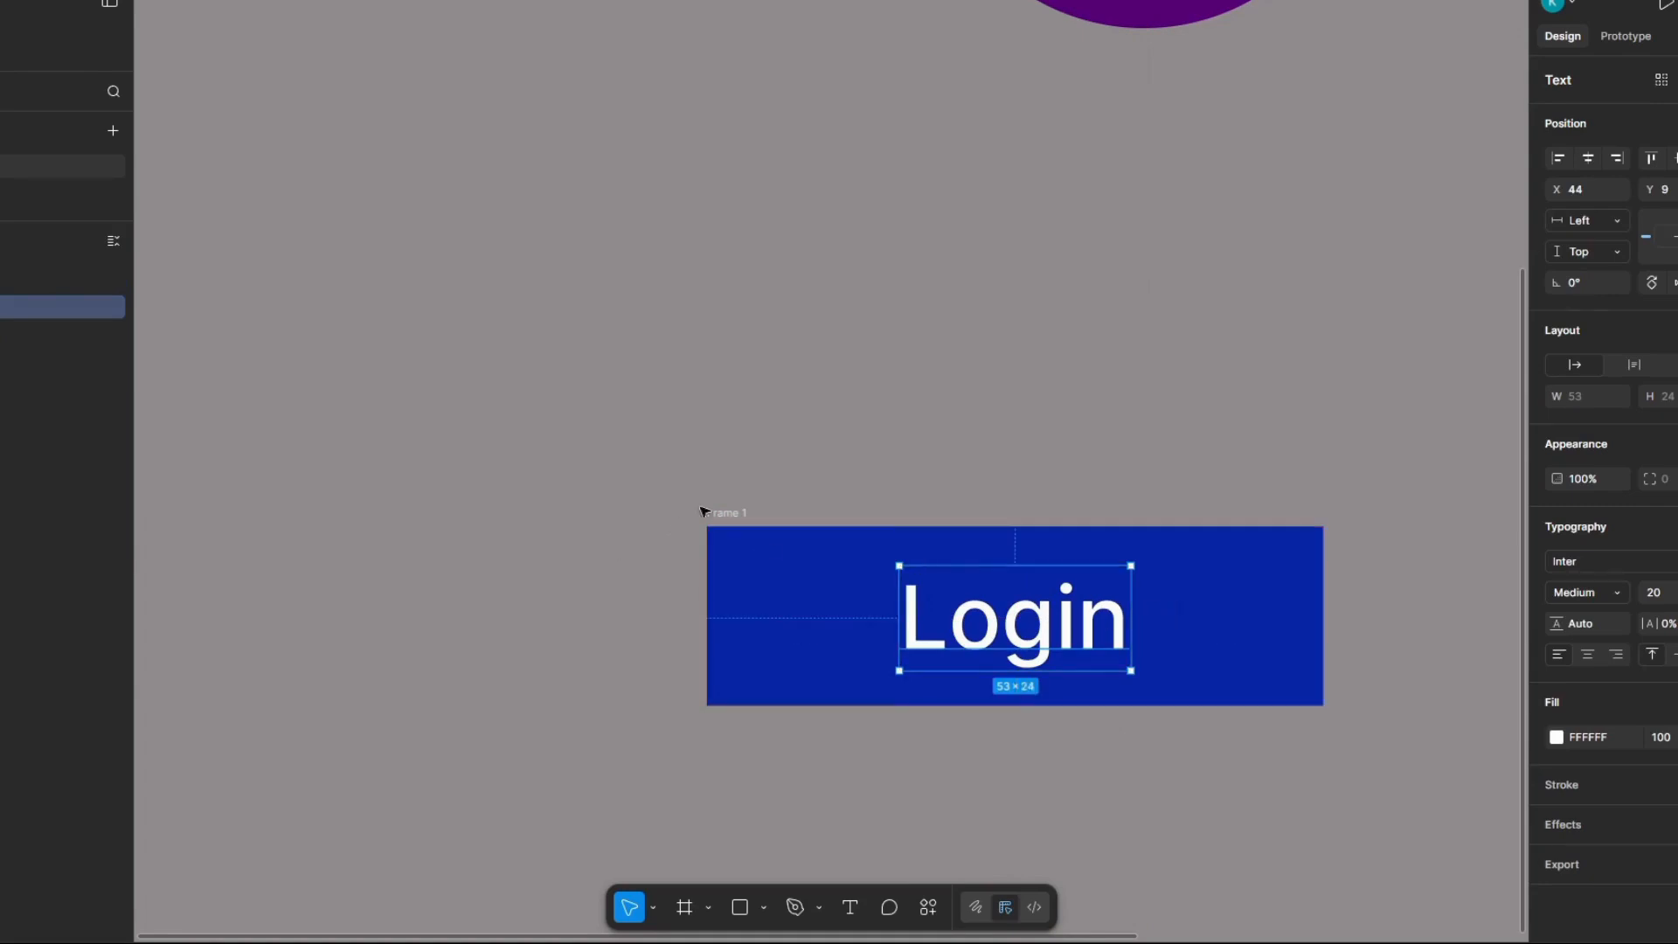
Step: Round the corners of the Login frame with a corner radius of 10
{"action": "left_click", "coordinate": [734, 514]}
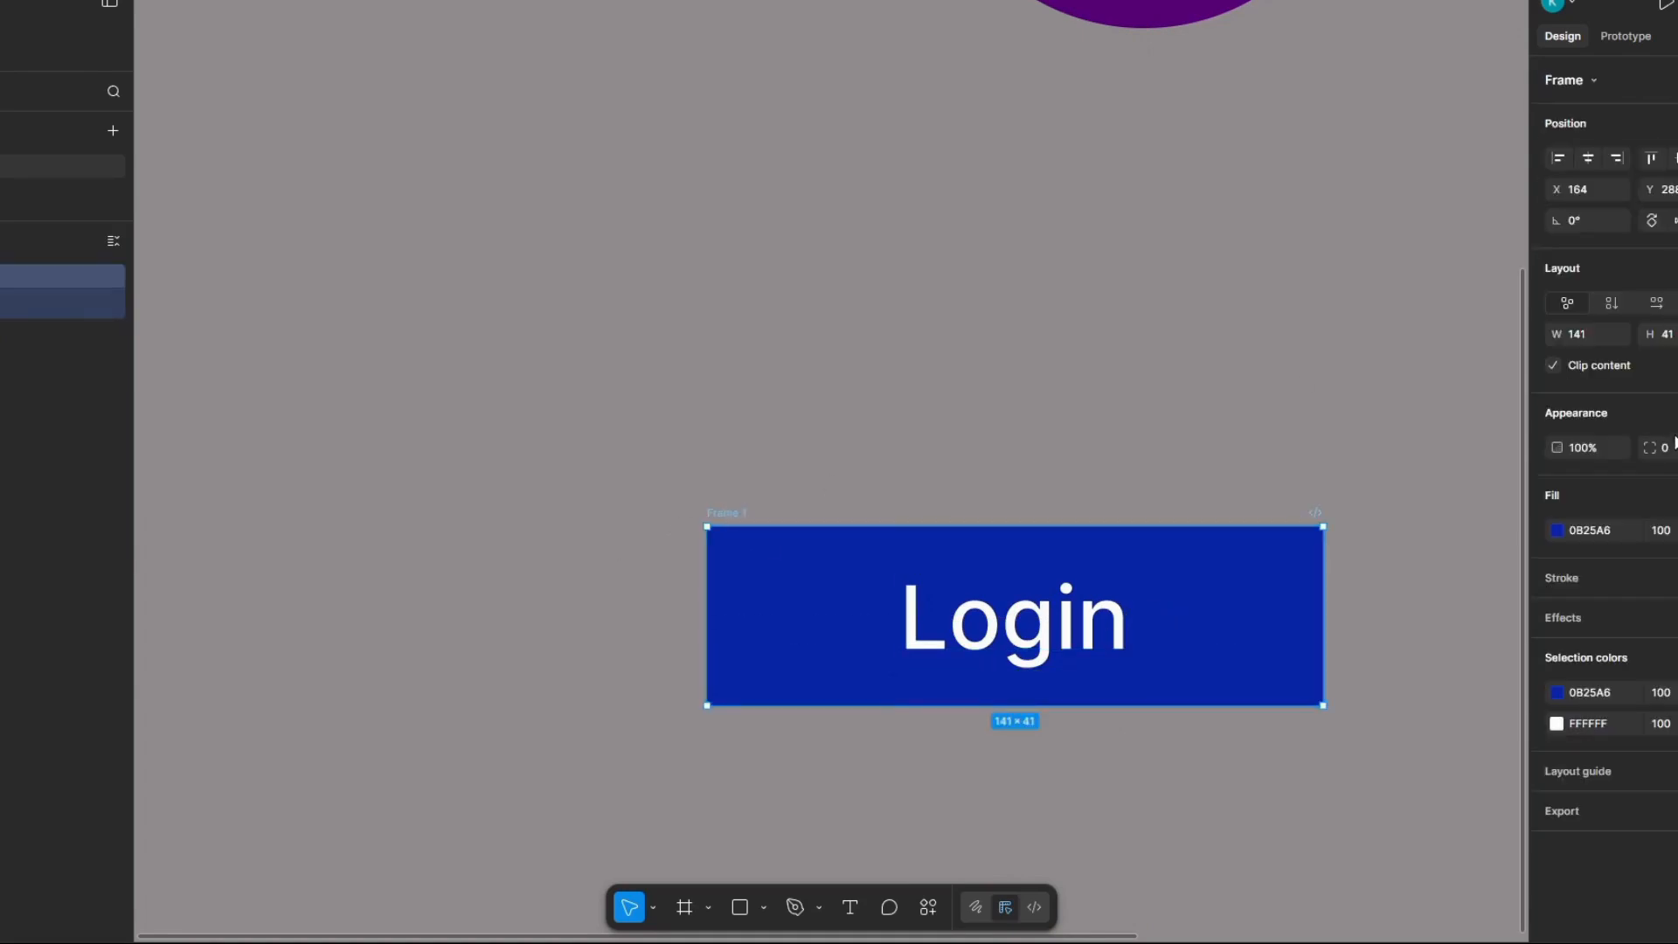
{"action": "left_click", "coordinate": [1674, 446]}
{"action": "type", "text": "10"}
{"action": "key", "text": "Return"}
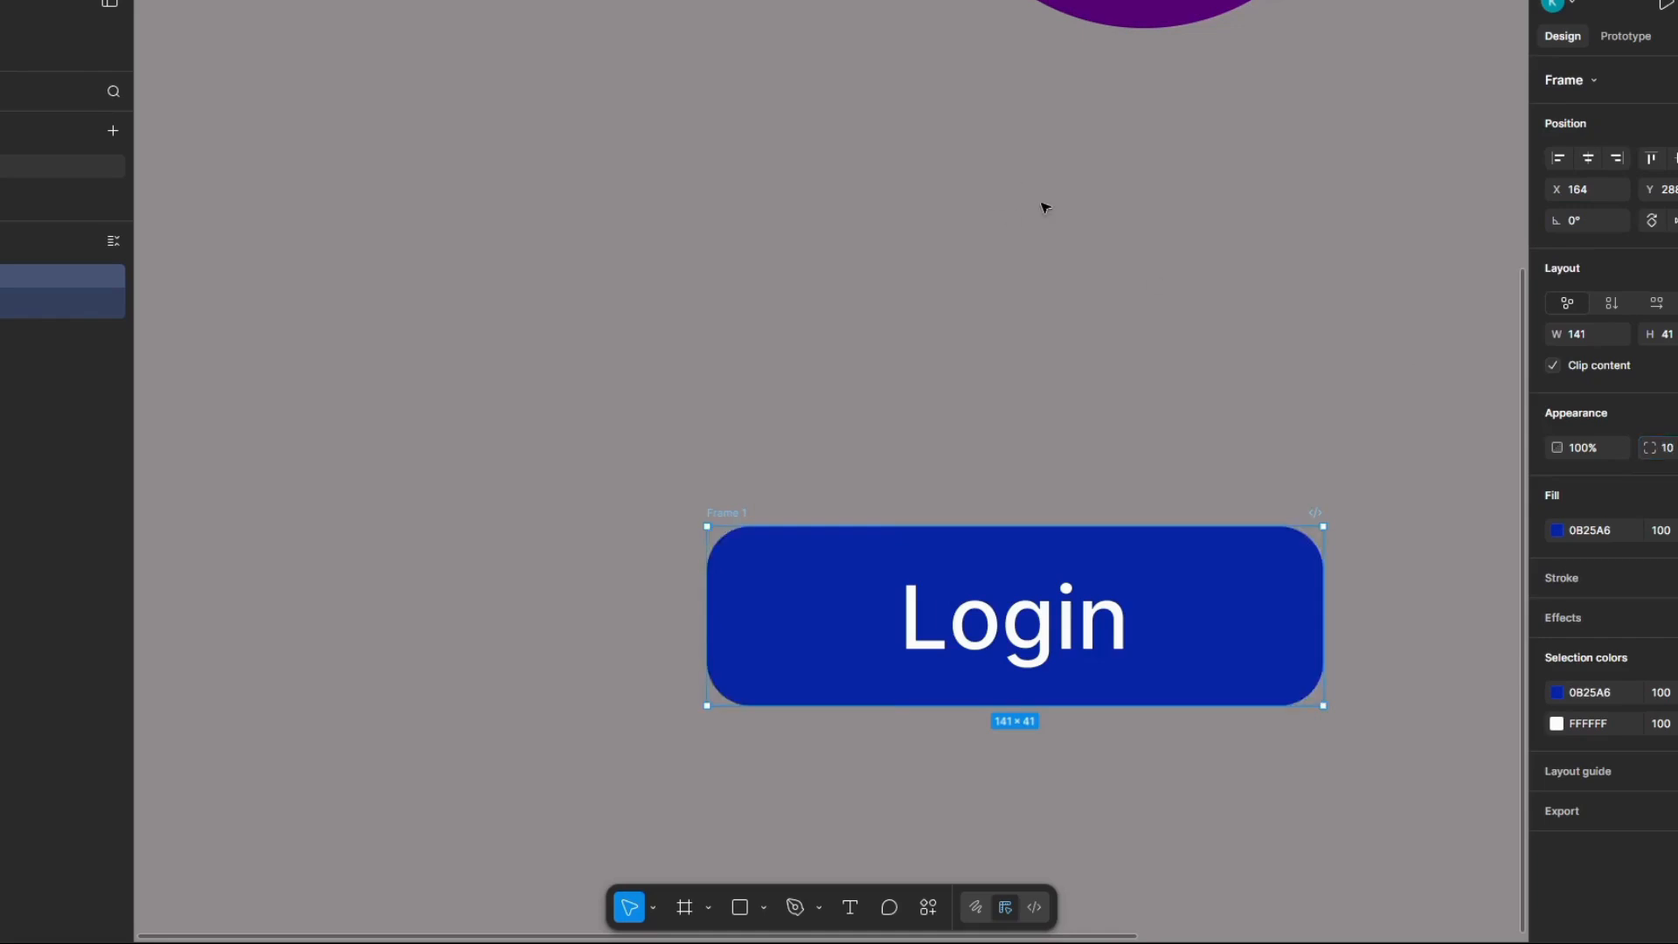
{"action": "left_click", "coordinate": [1041, 206]}
{"action": "scroll", "coordinate": [1068, 361], "scroll_direction": "down", "scroll_amount": 2}
{"action": "scroll", "coordinate": [1071, 364], "scroll_direction": "down", "scroll_amount": 3}
{"action": "scroll", "coordinate": [1191, 390], "scroll_direction": "up", "scroll_amount": 4}
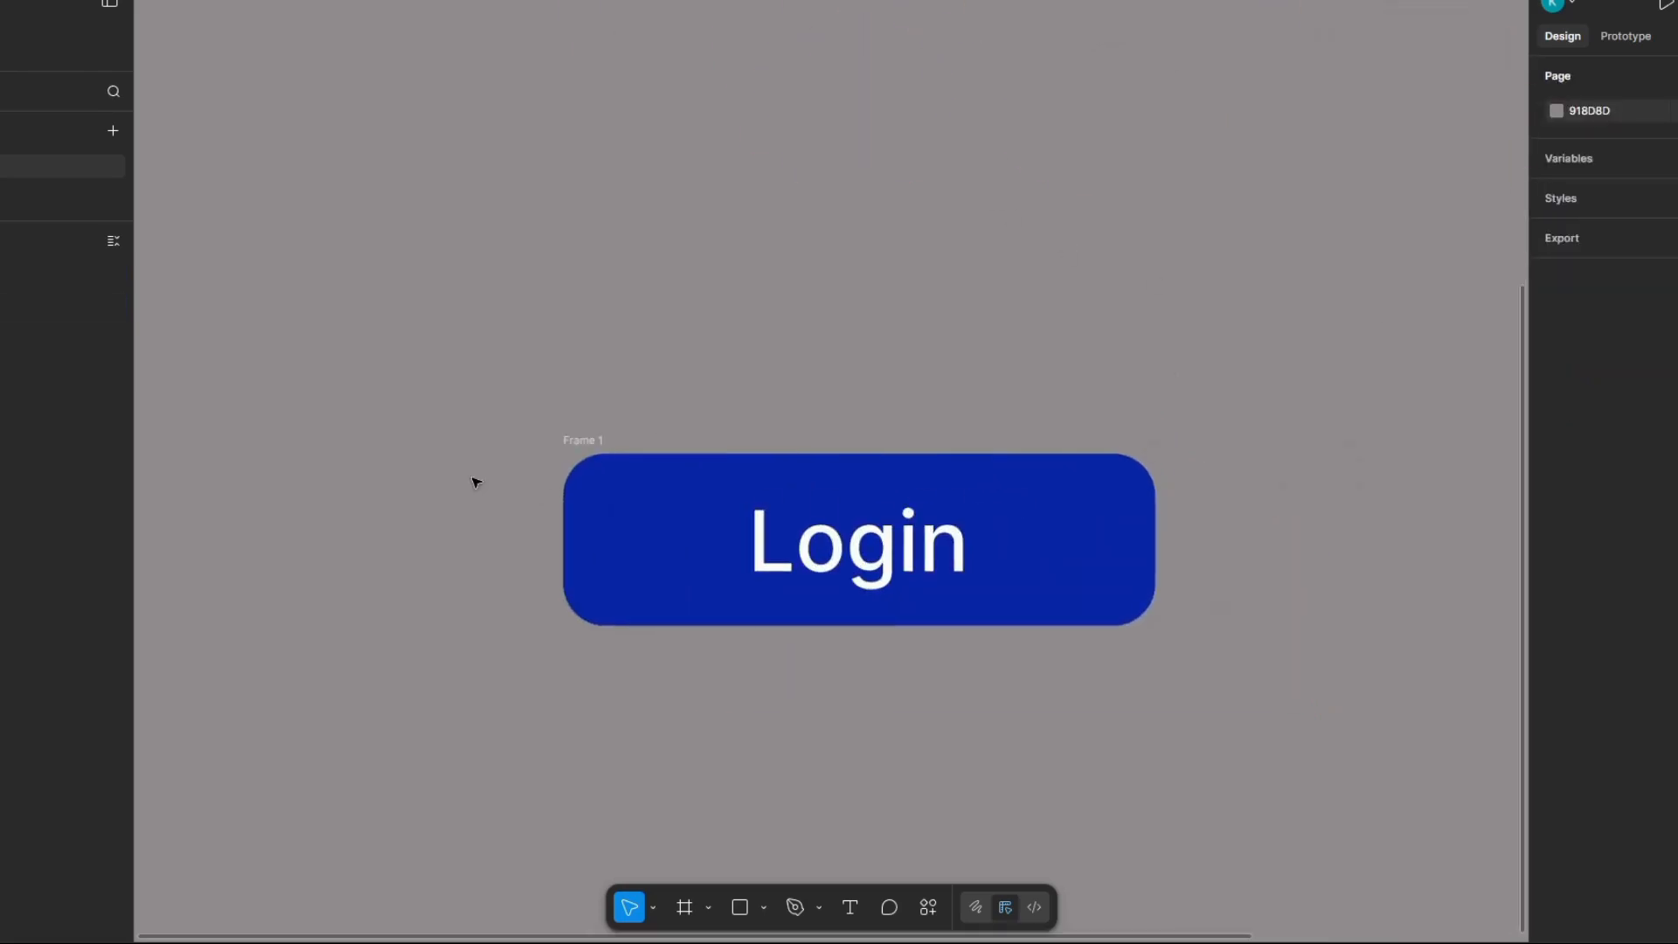
Step: Switch the Login frame's fill to a linear gradient and tilt its axis slightly, raising the start and lowering the end
{"action": "left_click", "coordinate": [577, 443]}
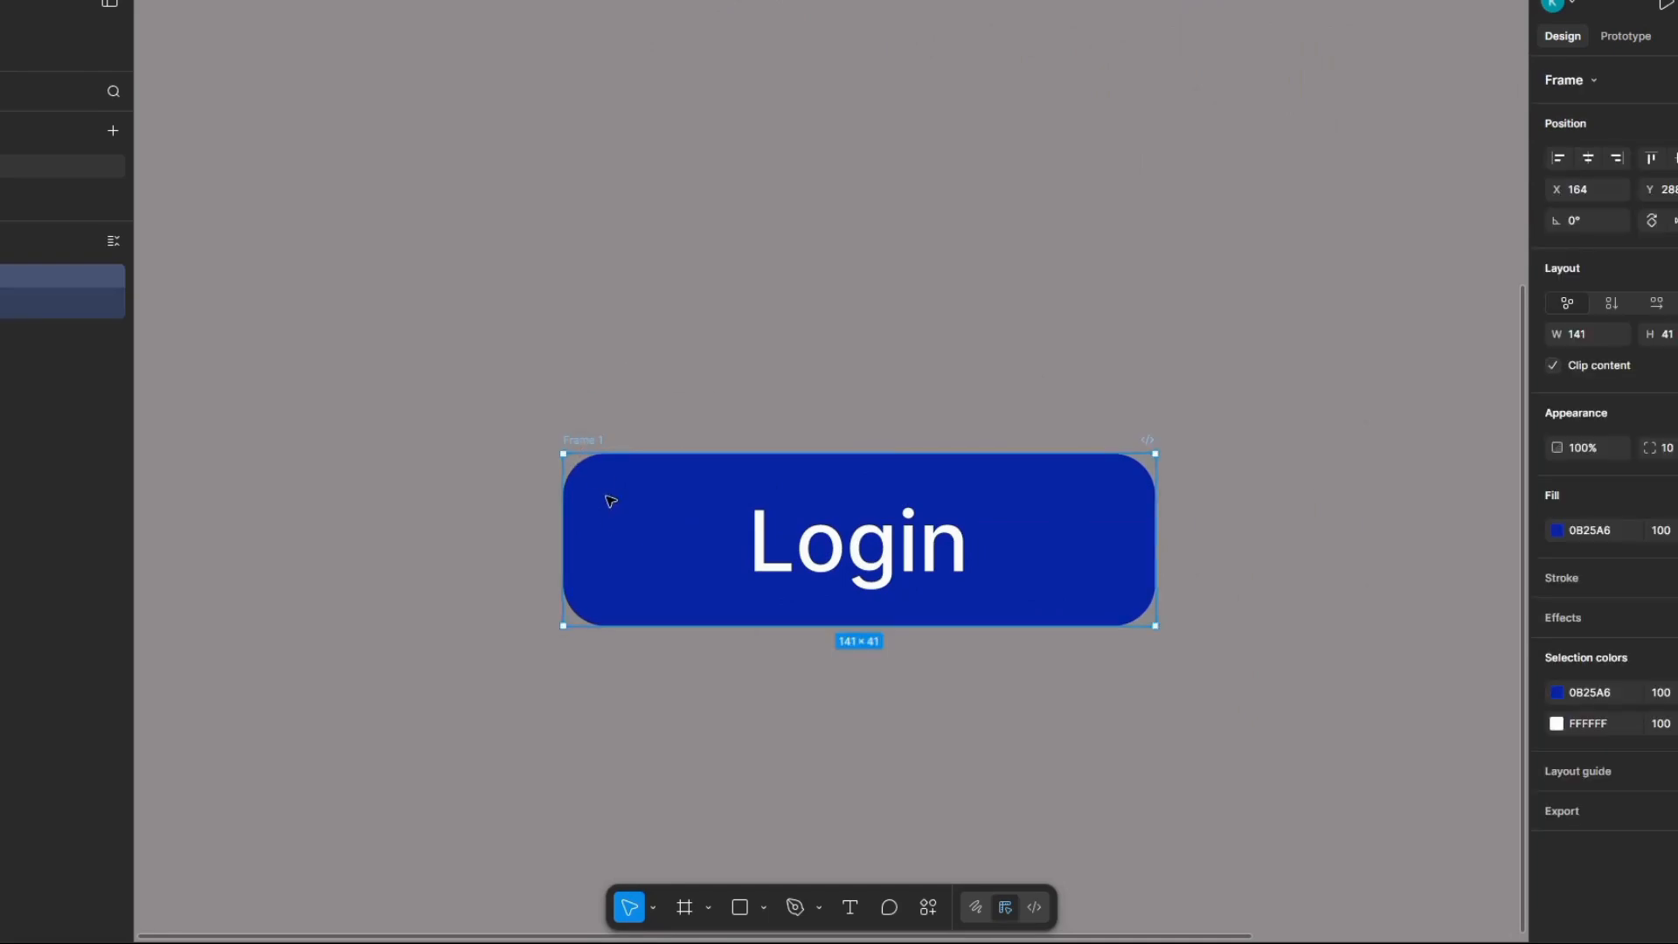
{"action": "scroll", "coordinate": [612, 497], "scroll_direction": "down", "scroll_amount": 1}
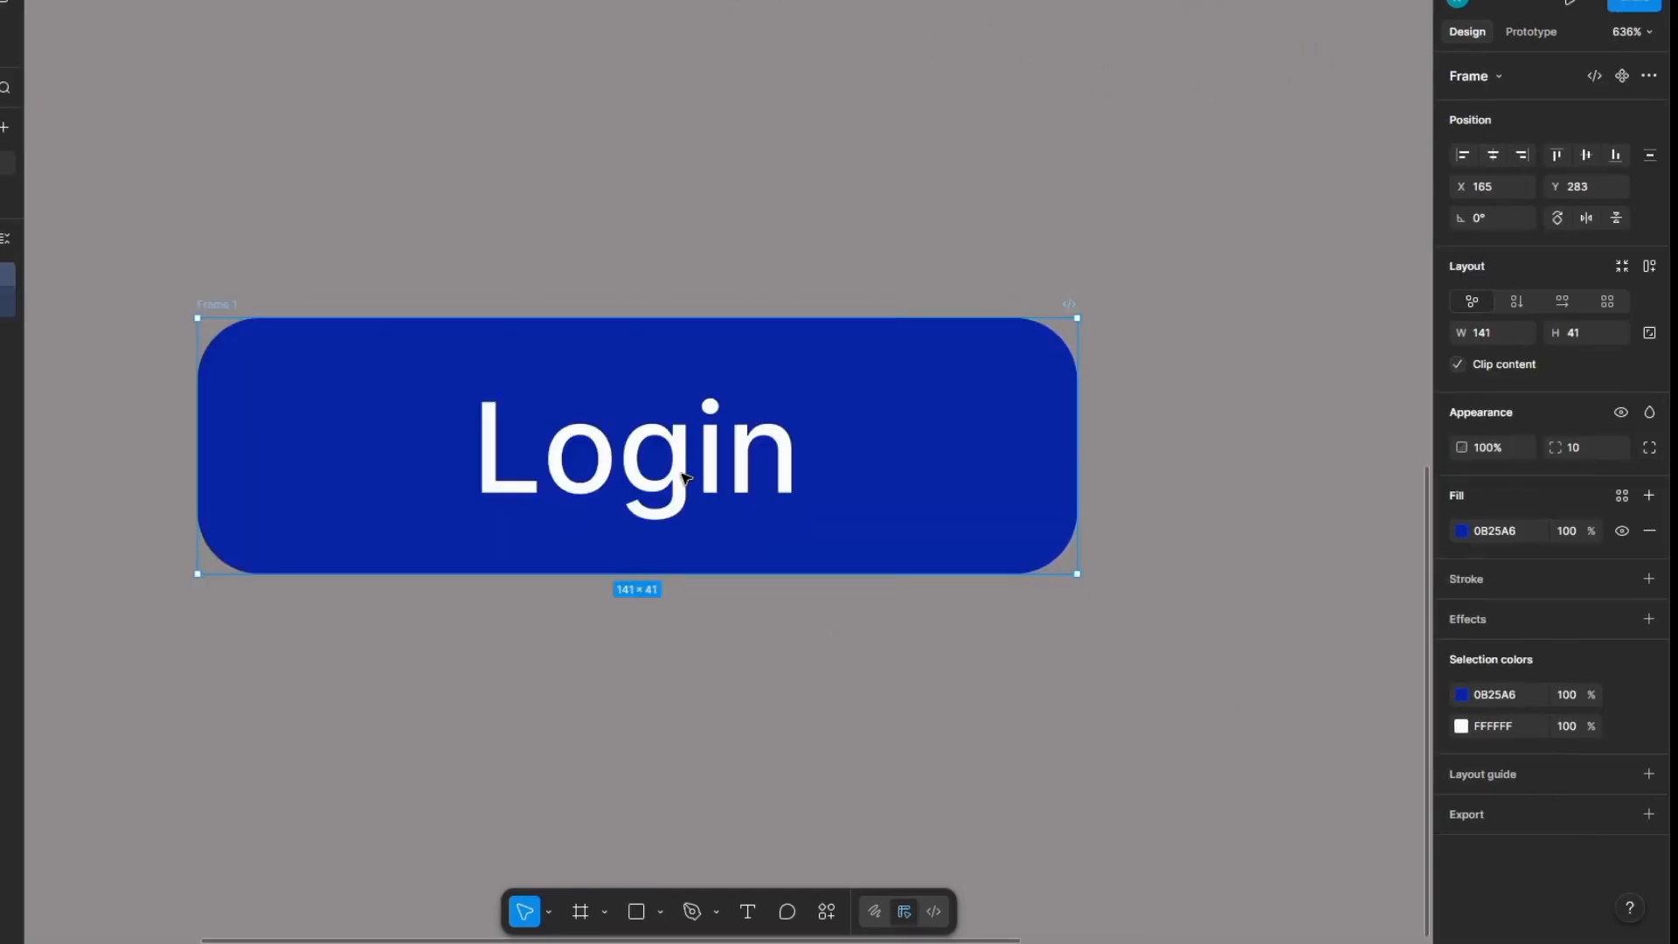
{"action": "left_click", "coordinate": [1460, 530]}
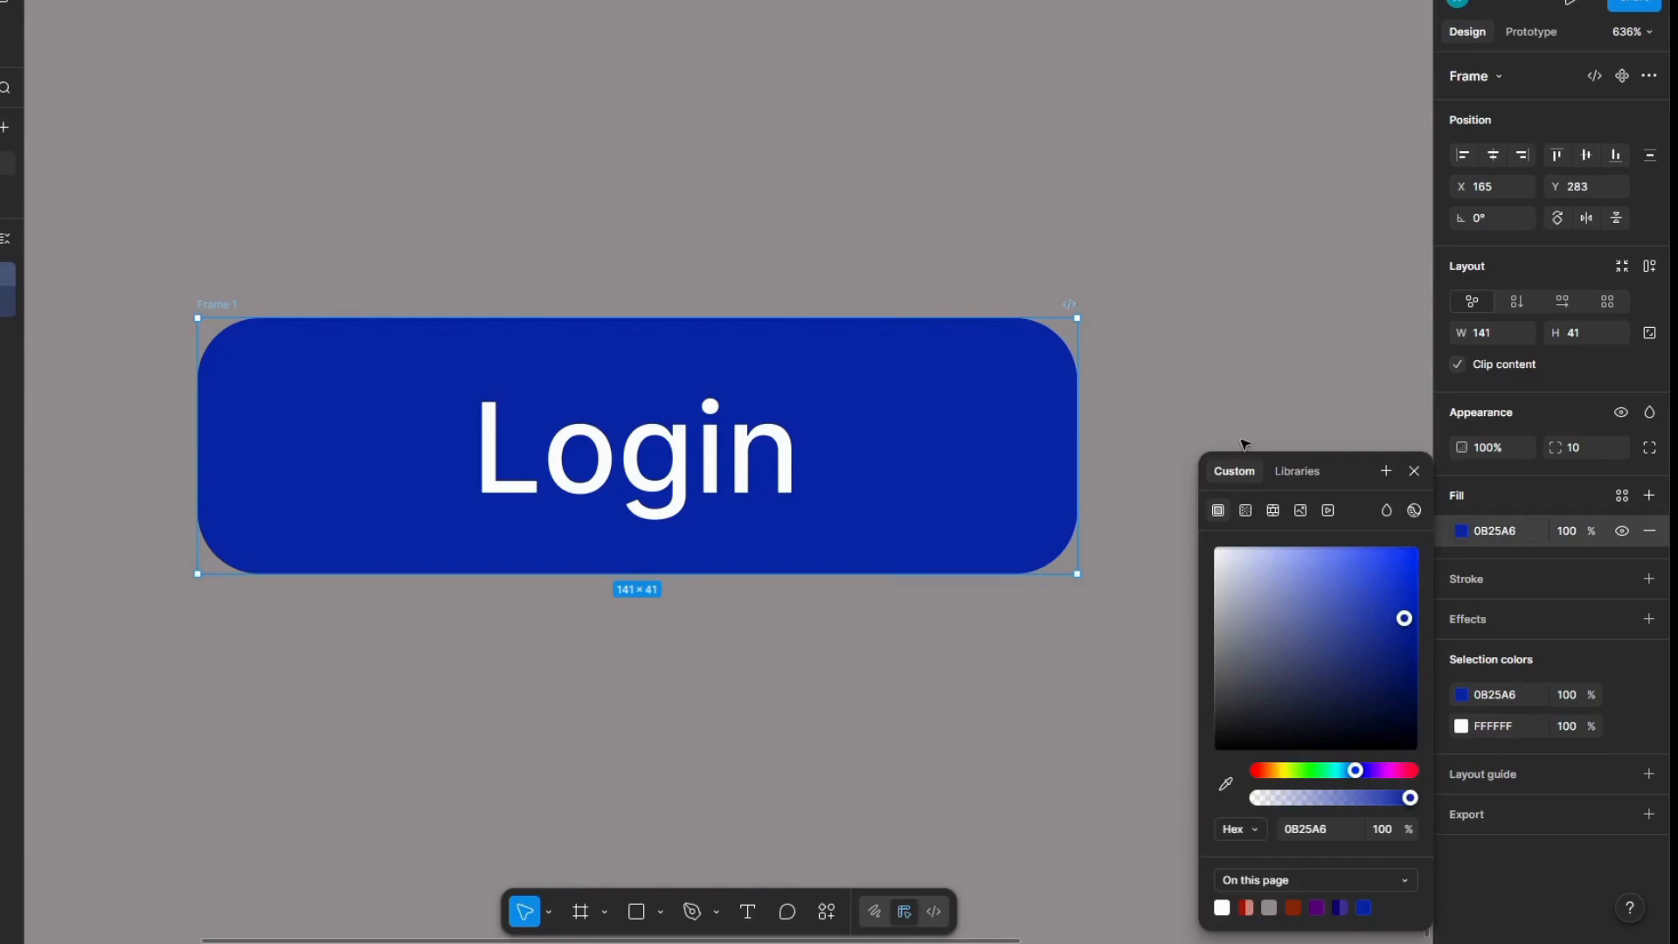
{"action": "left_click", "coordinate": [1246, 511]}
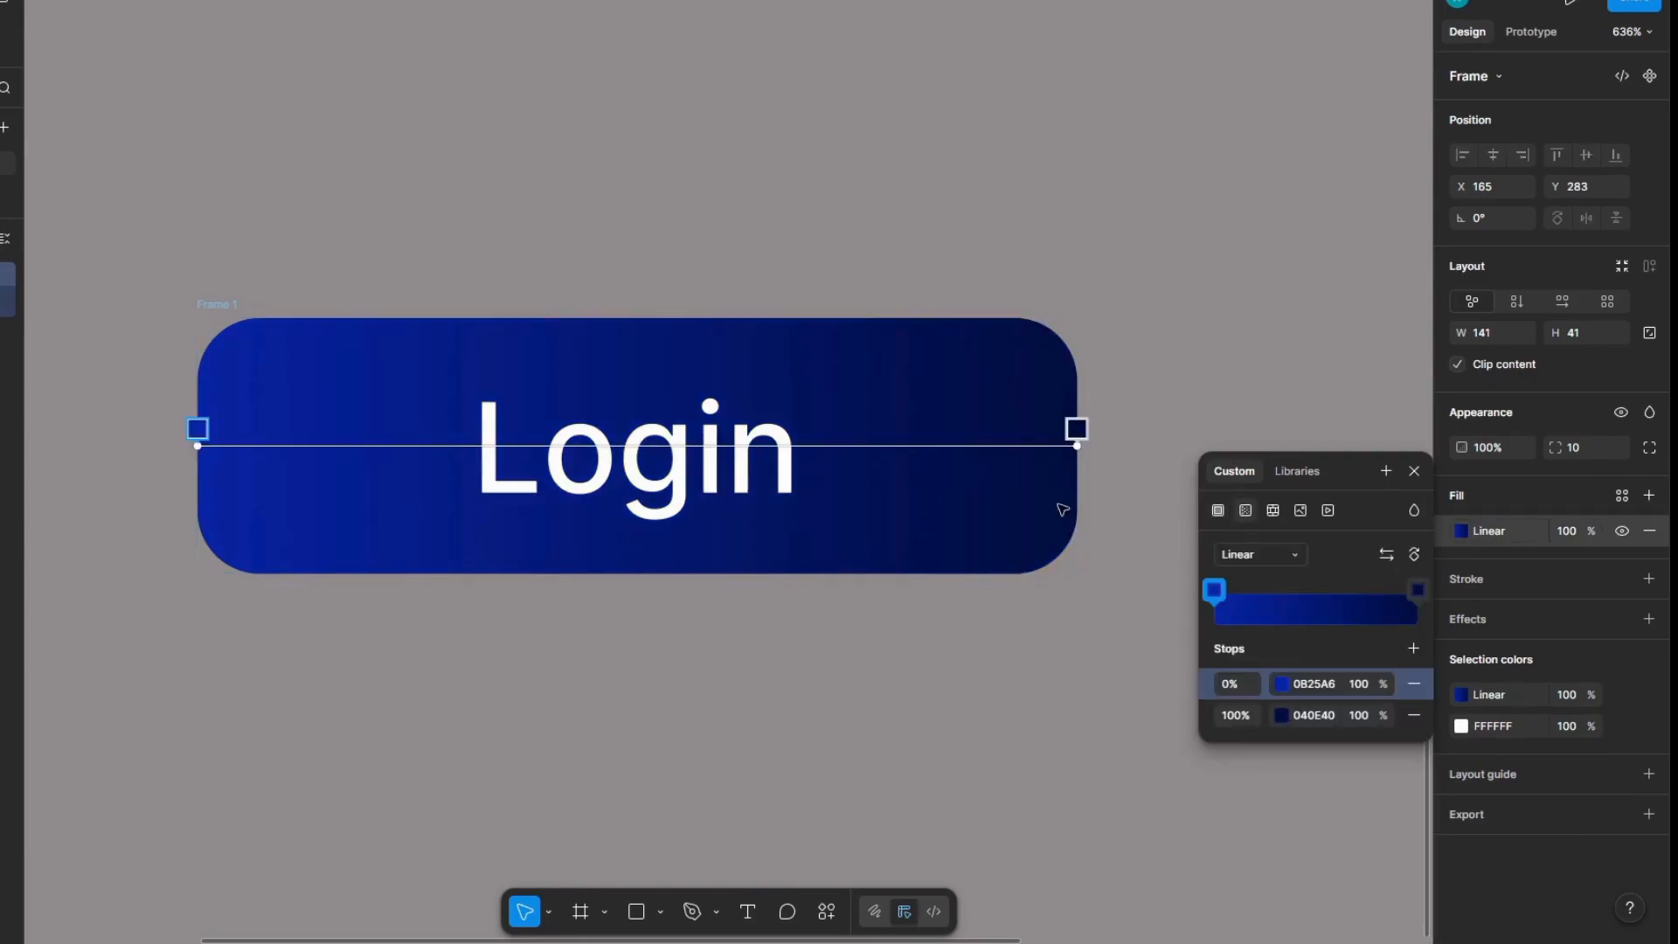
{"action": "left_click_drag", "start_coordinate": [1076, 429], "coordinate": [1072, 548]}
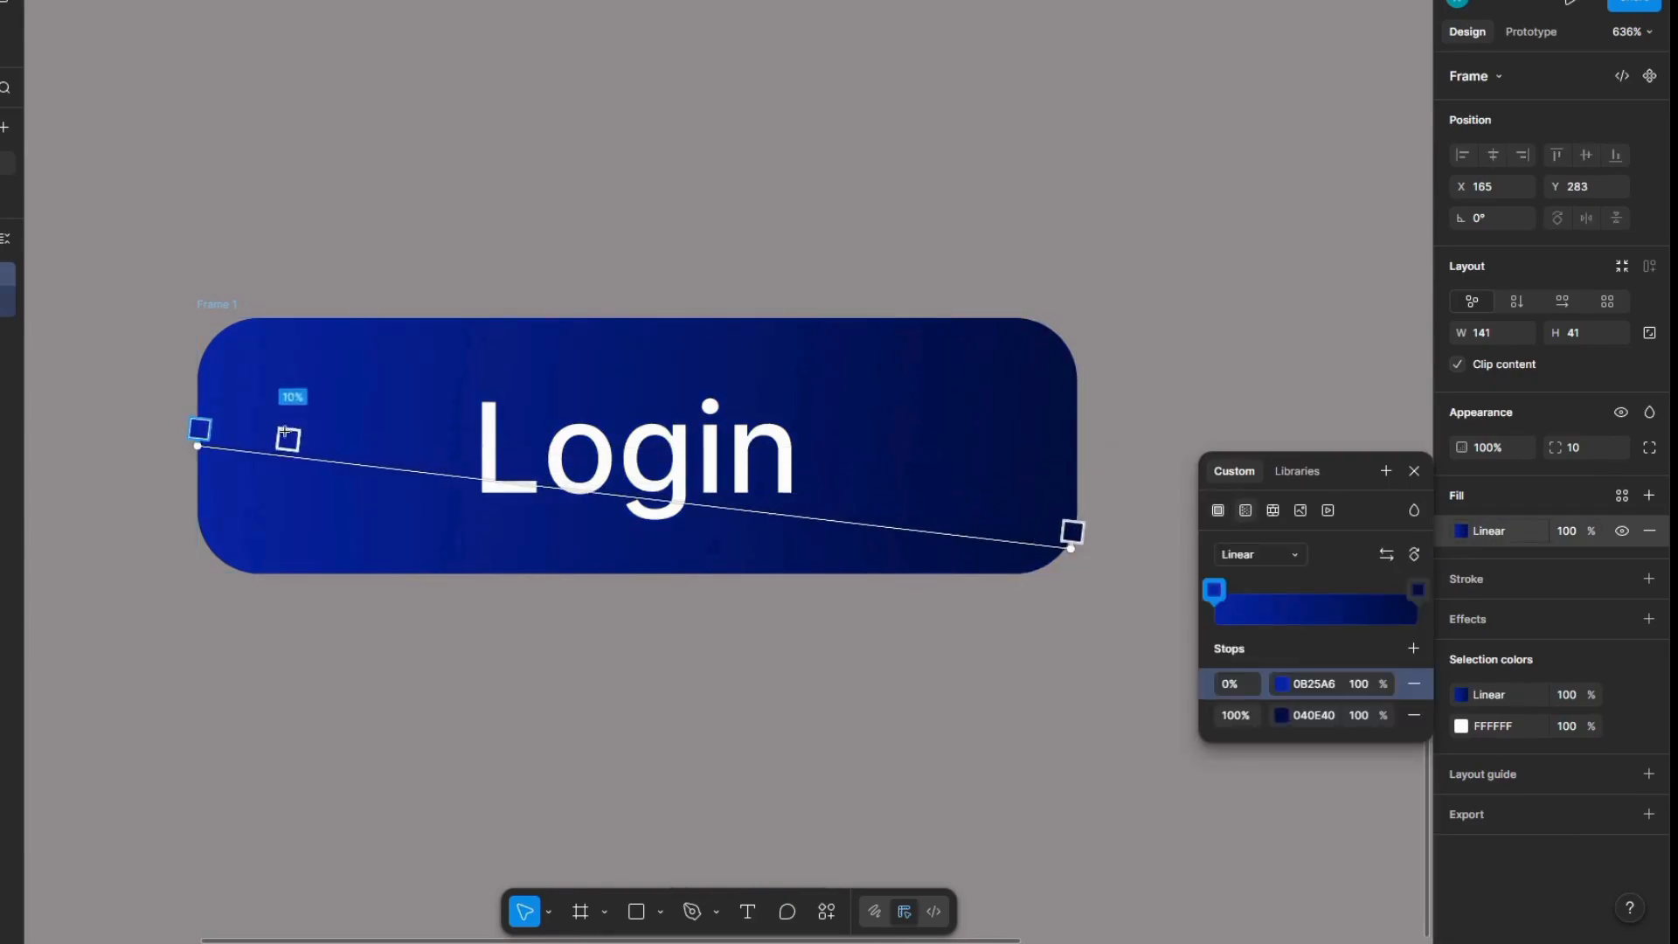
{"action": "left_click_drag", "start_coordinate": [201, 440], "coordinate": [207, 407]}
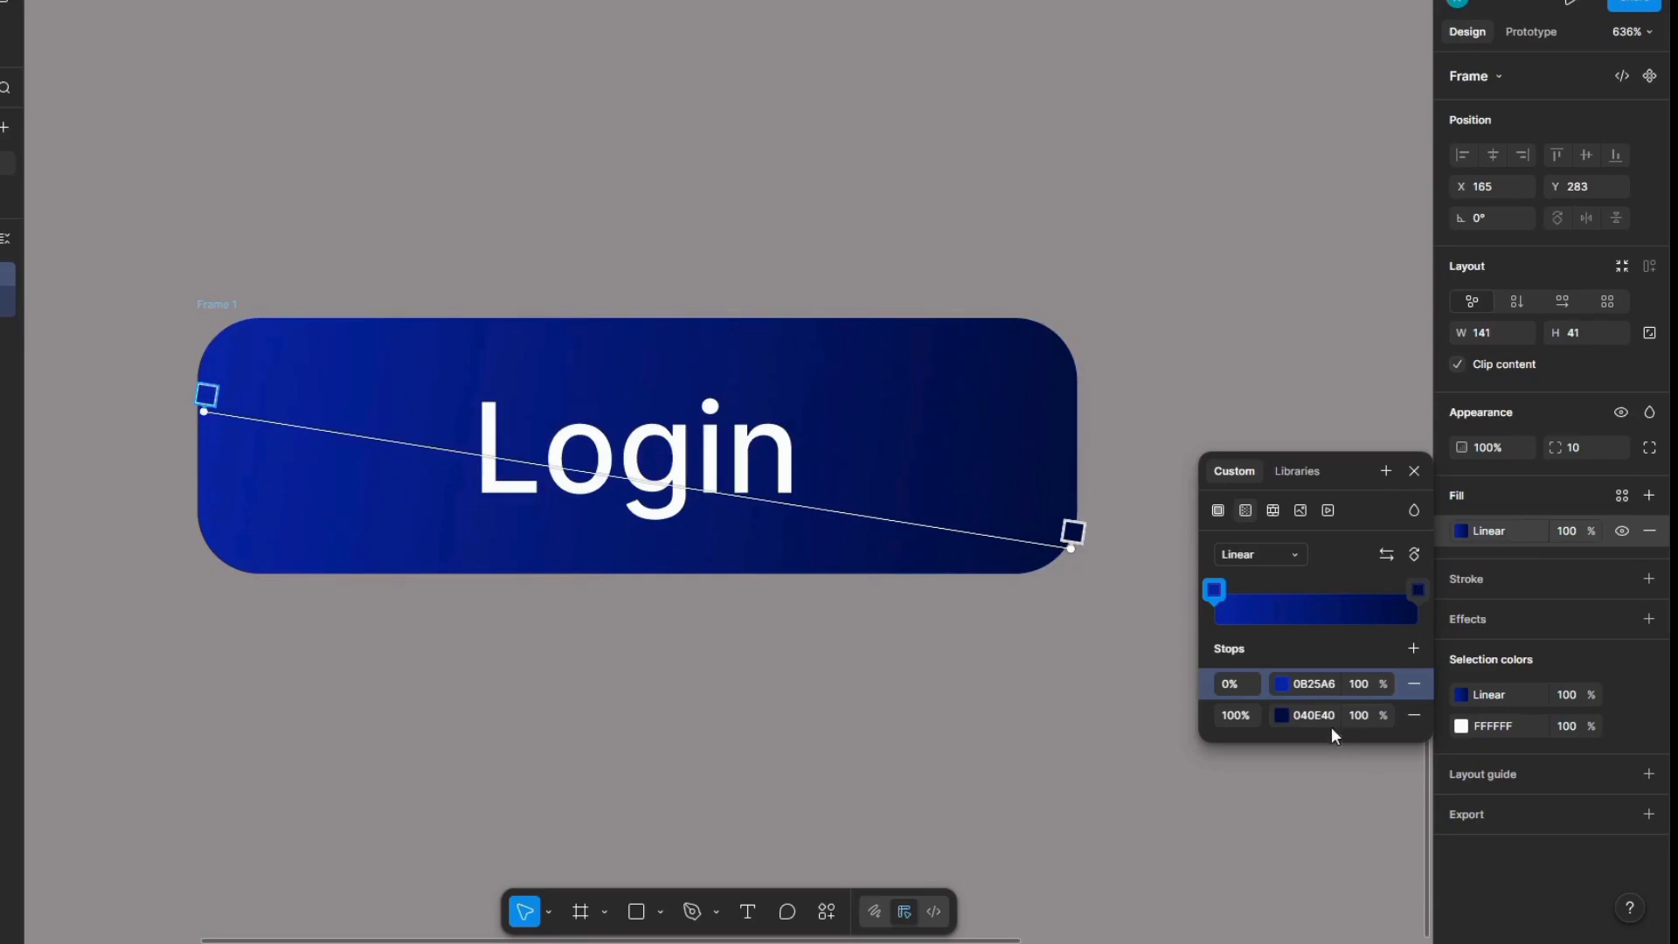
Step: Set the gradient's 0% stop to light blue 0B7FD2 and its 100% stop to dark blue 081E8B
{"action": "left_click", "coordinate": [1289, 688]}
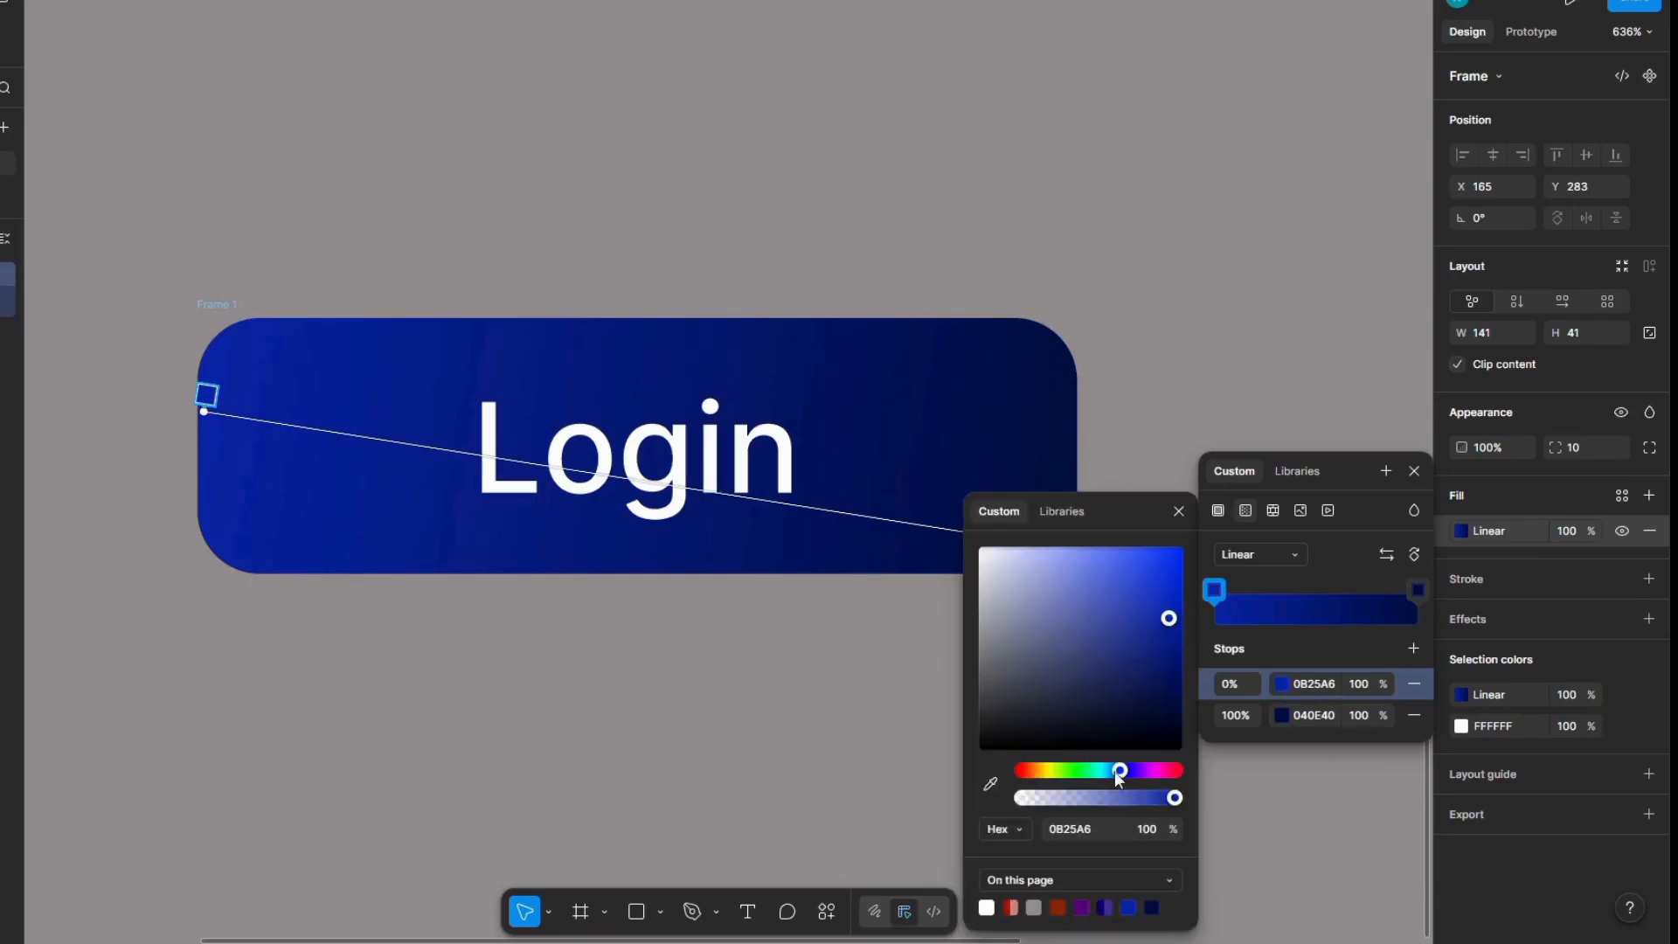
{"action": "left_click_drag", "start_coordinate": [1117, 773], "coordinate": [1111, 770]}
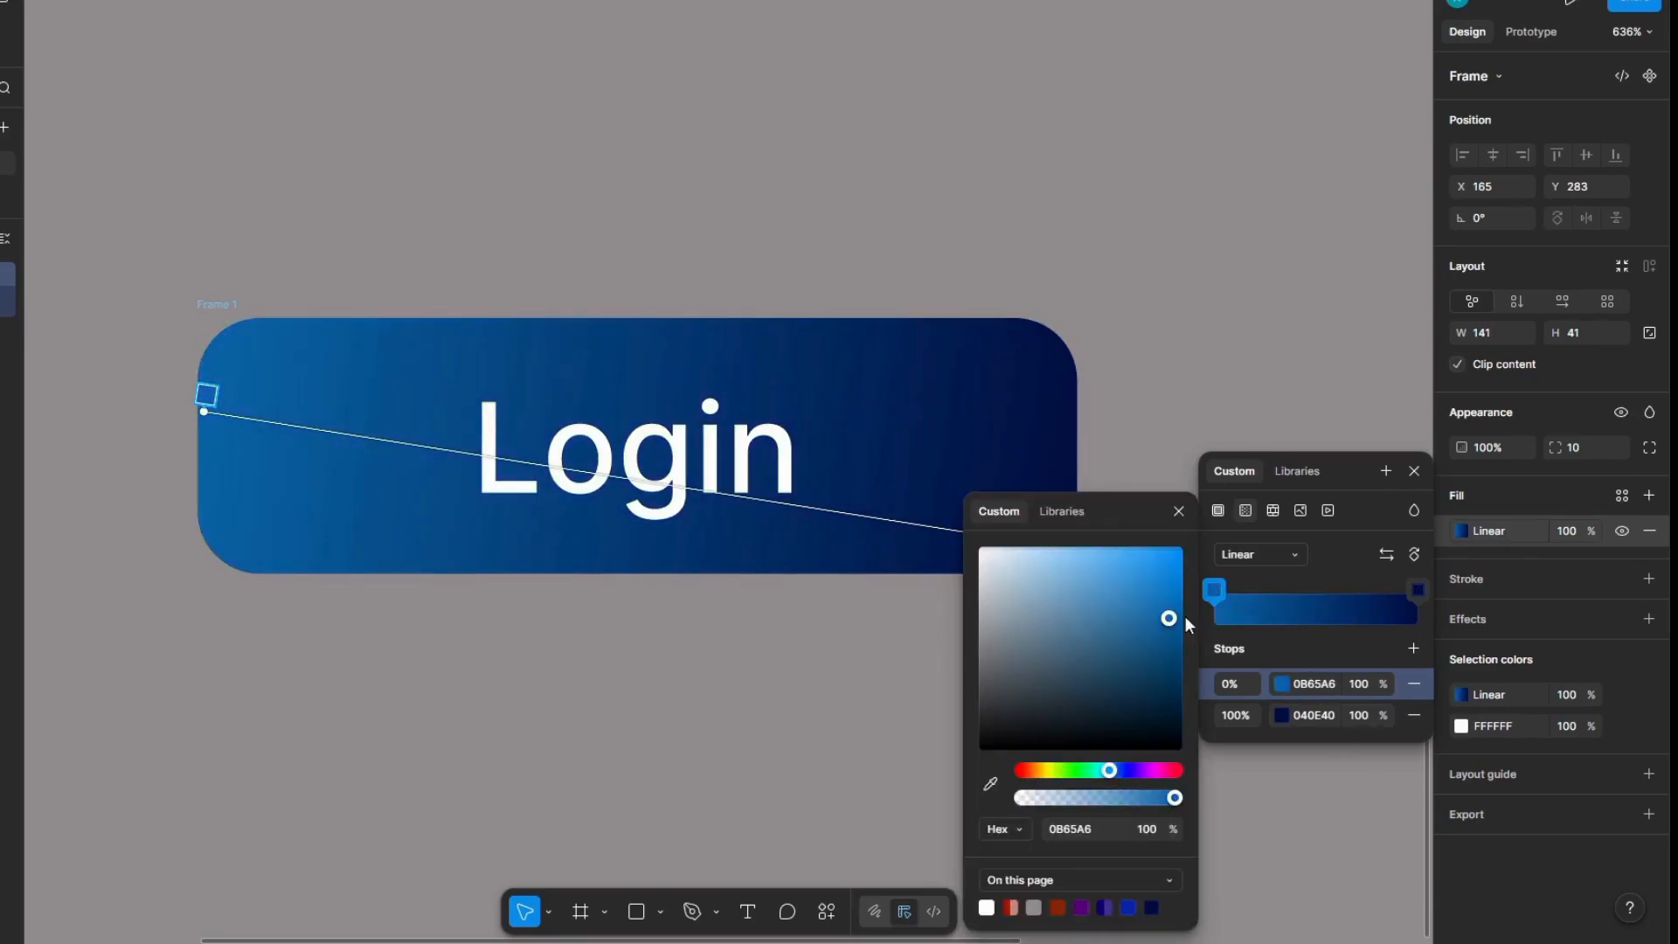
{"action": "left_click_drag", "start_coordinate": [1183, 600], "coordinate": [1170, 583]}
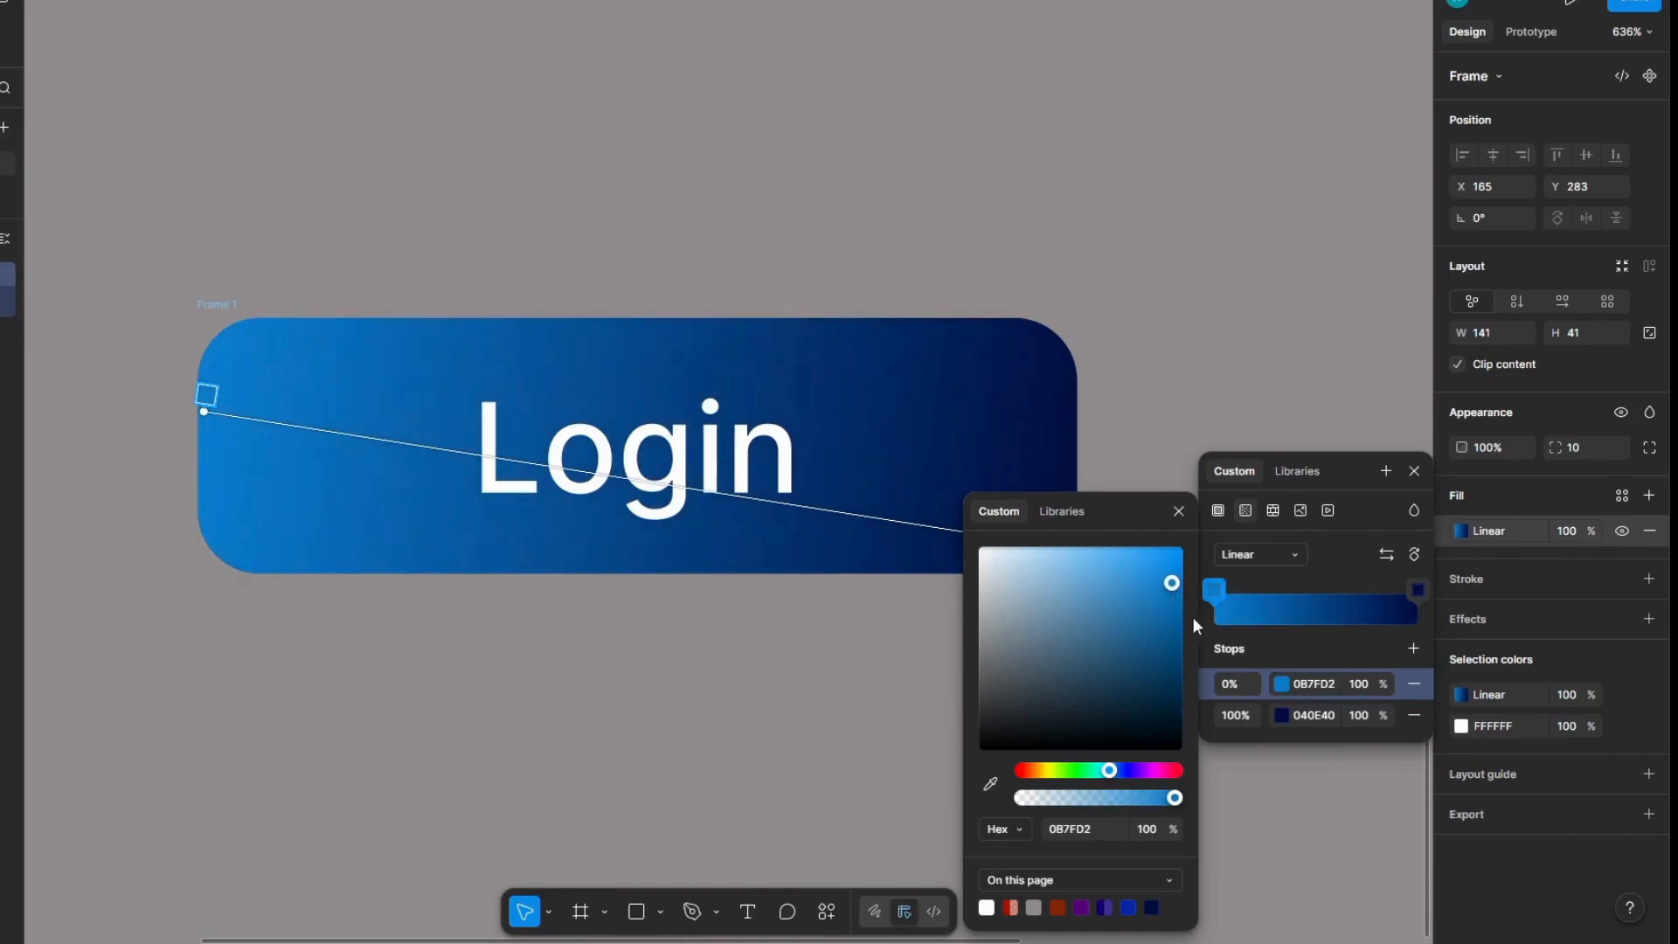
{"action": "left_click", "coordinate": [1290, 720]}
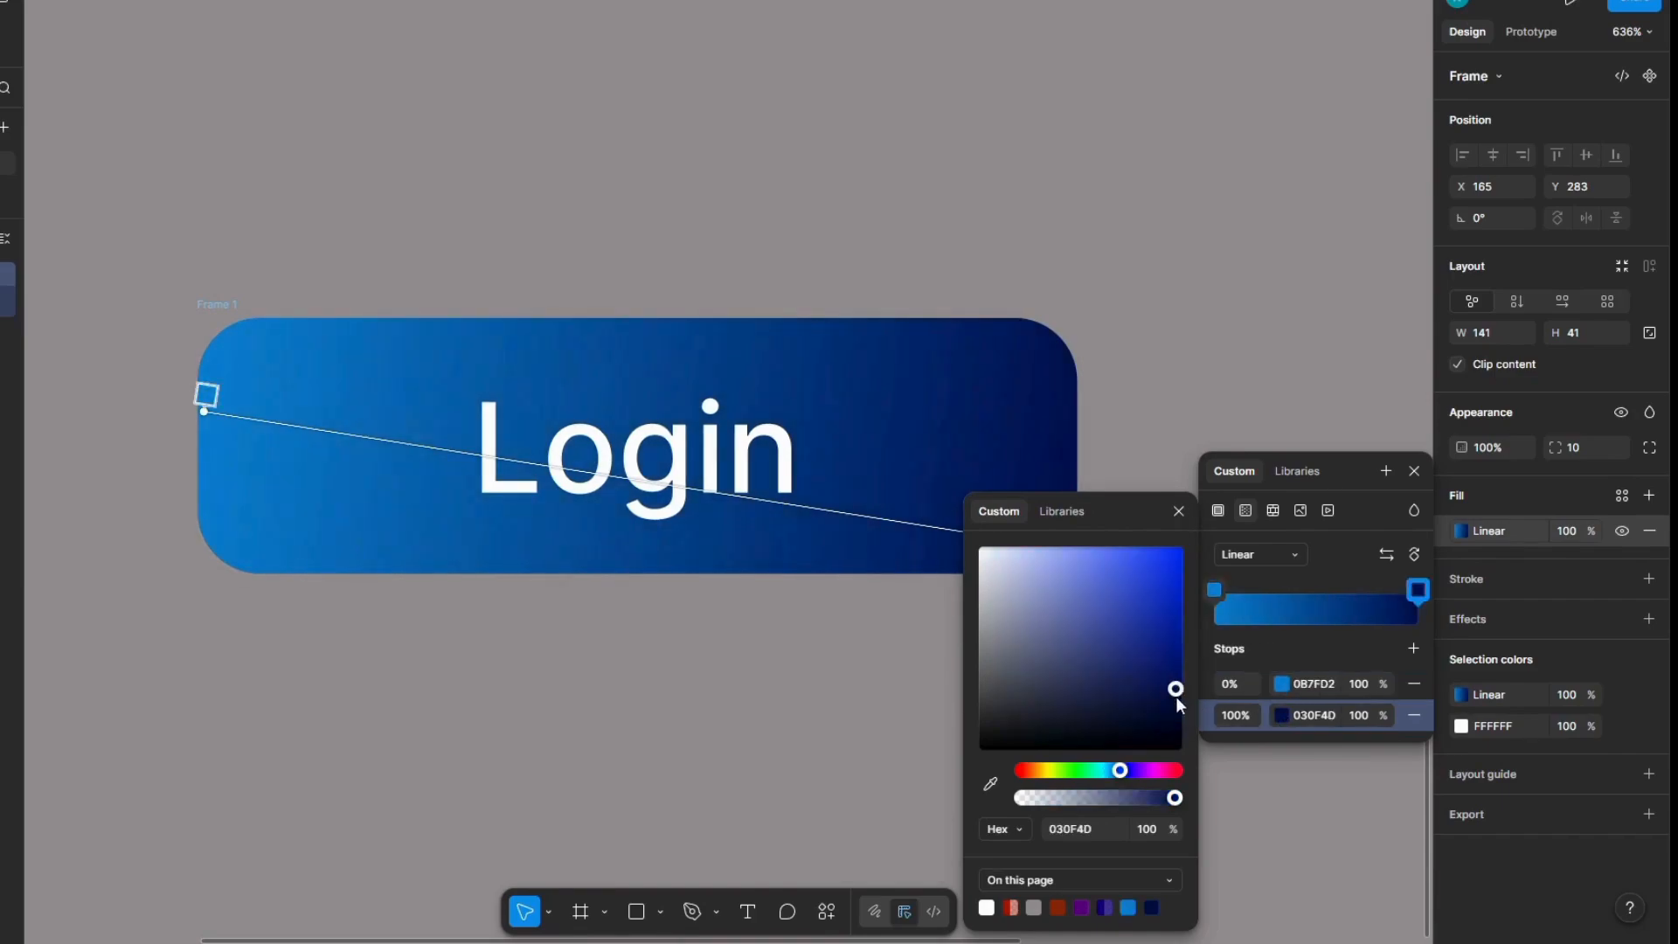
{"action": "left_click_drag", "start_coordinate": [1177, 695], "coordinate": [1171, 648]}
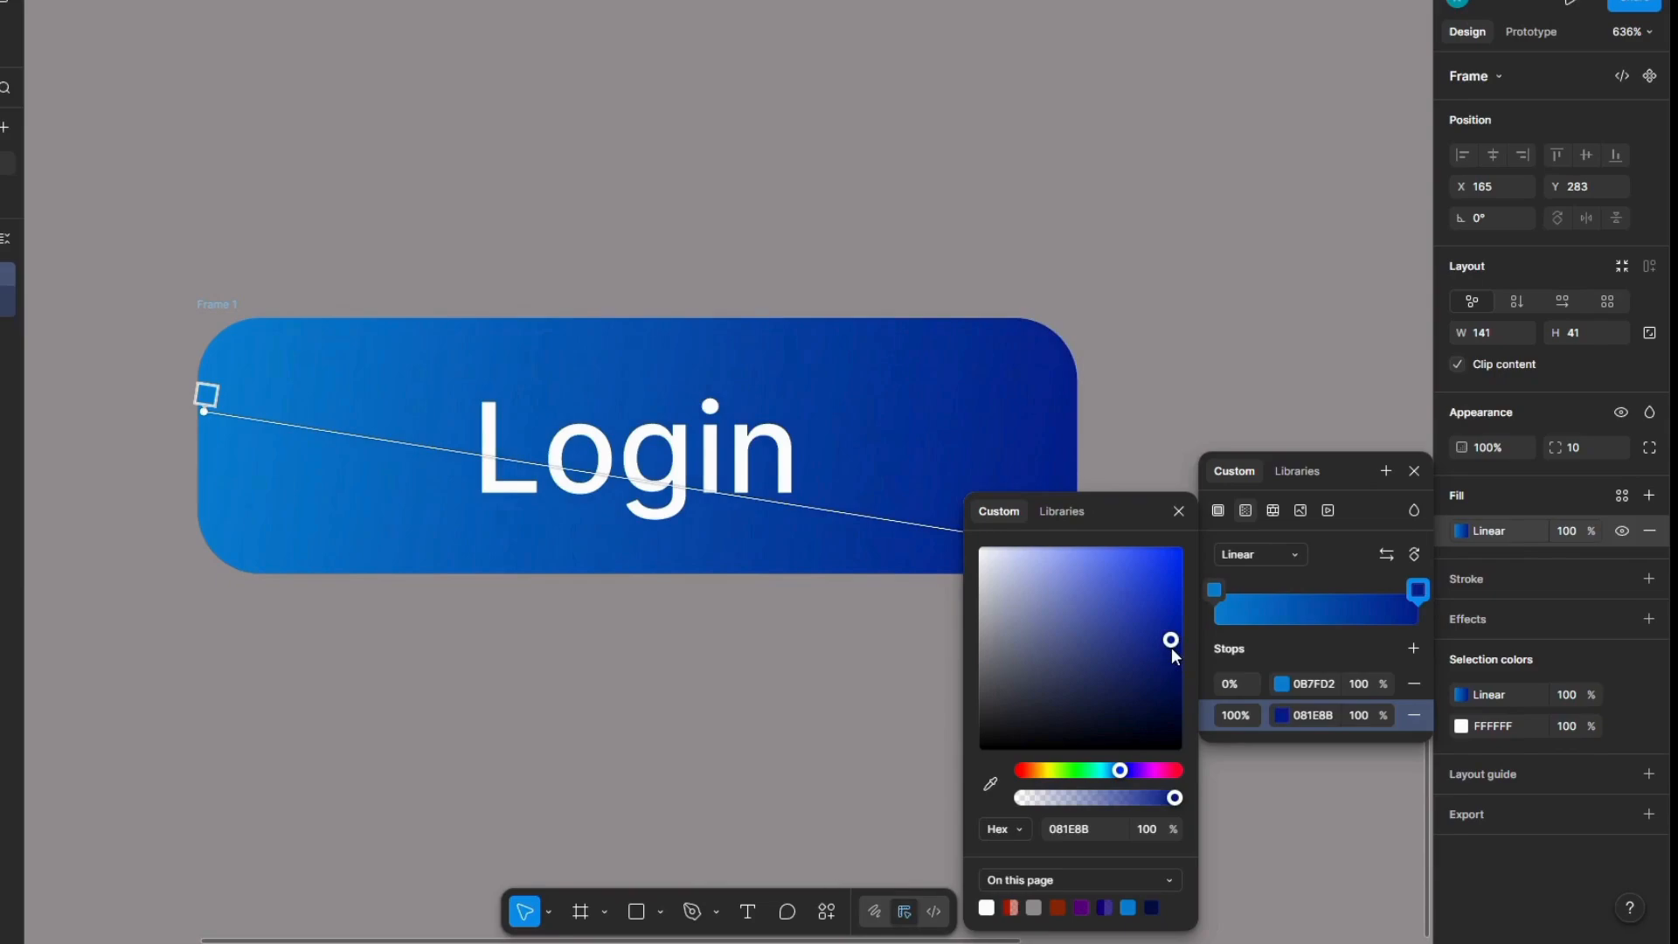
Step: Add a middle stop at 50% to the Login frame's gradient and colour it blue 0A53B8
{"action": "left_click", "coordinate": [1413, 648]}
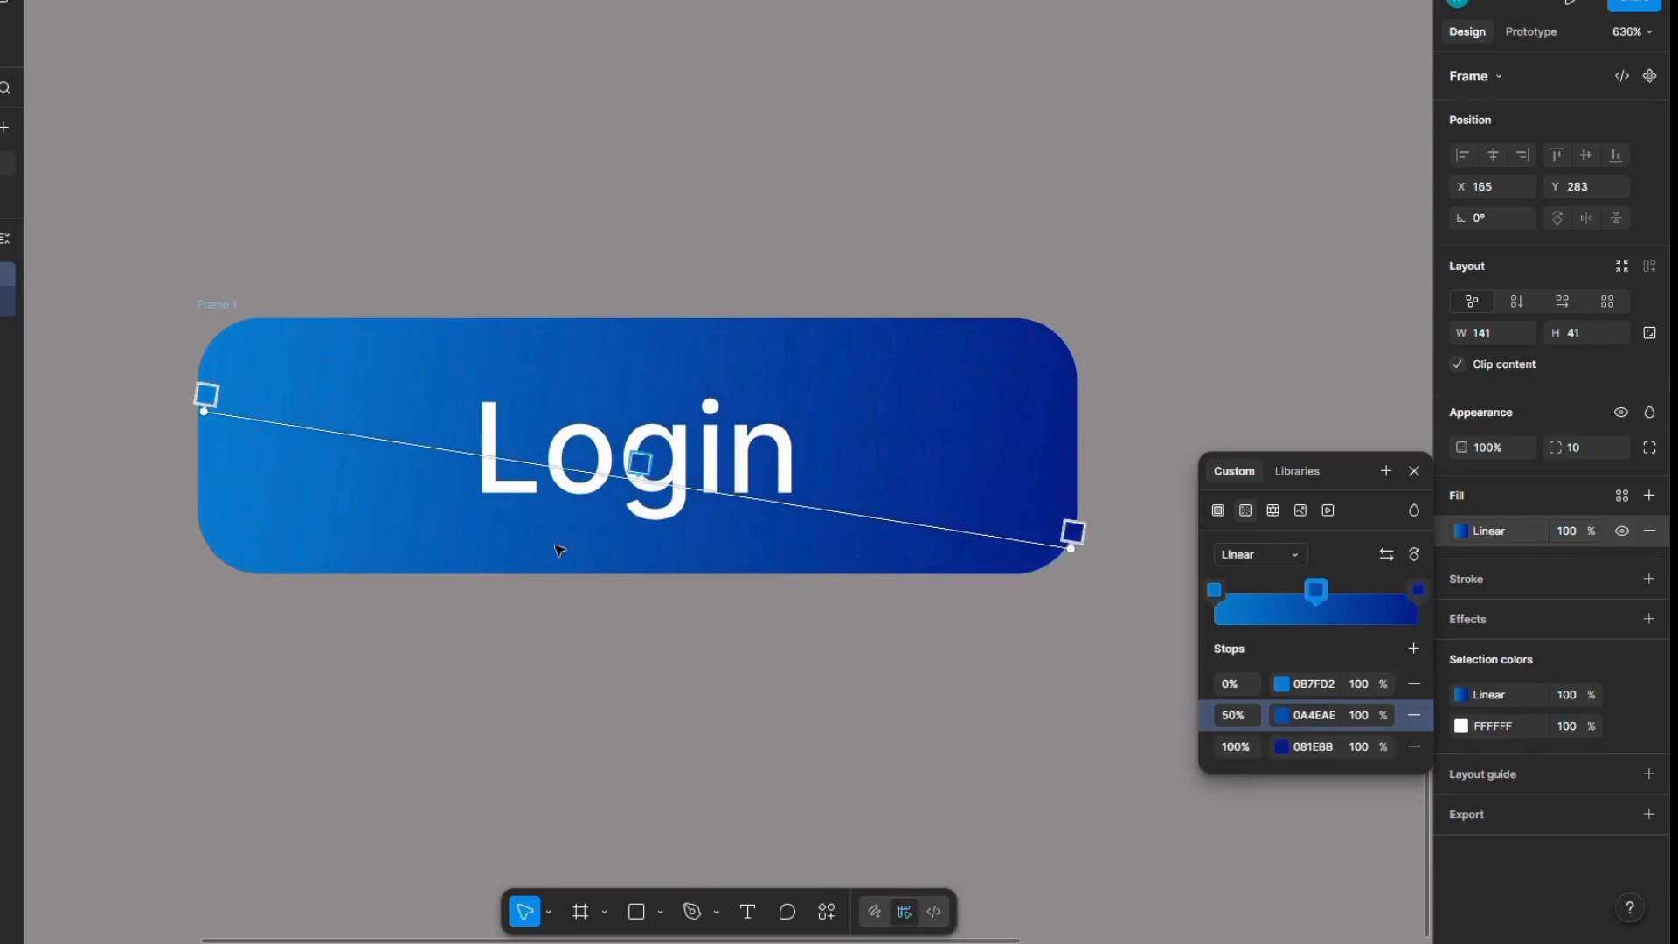
{"action": "left_click", "coordinate": [1283, 717]}
{"action": "left_click_drag", "start_coordinate": [1173, 617], "coordinate": [1173, 611]}
Step: Recolour the gradient's 0% stop to a bright cyan
{"action": "left_click", "coordinate": [1281, 685]}
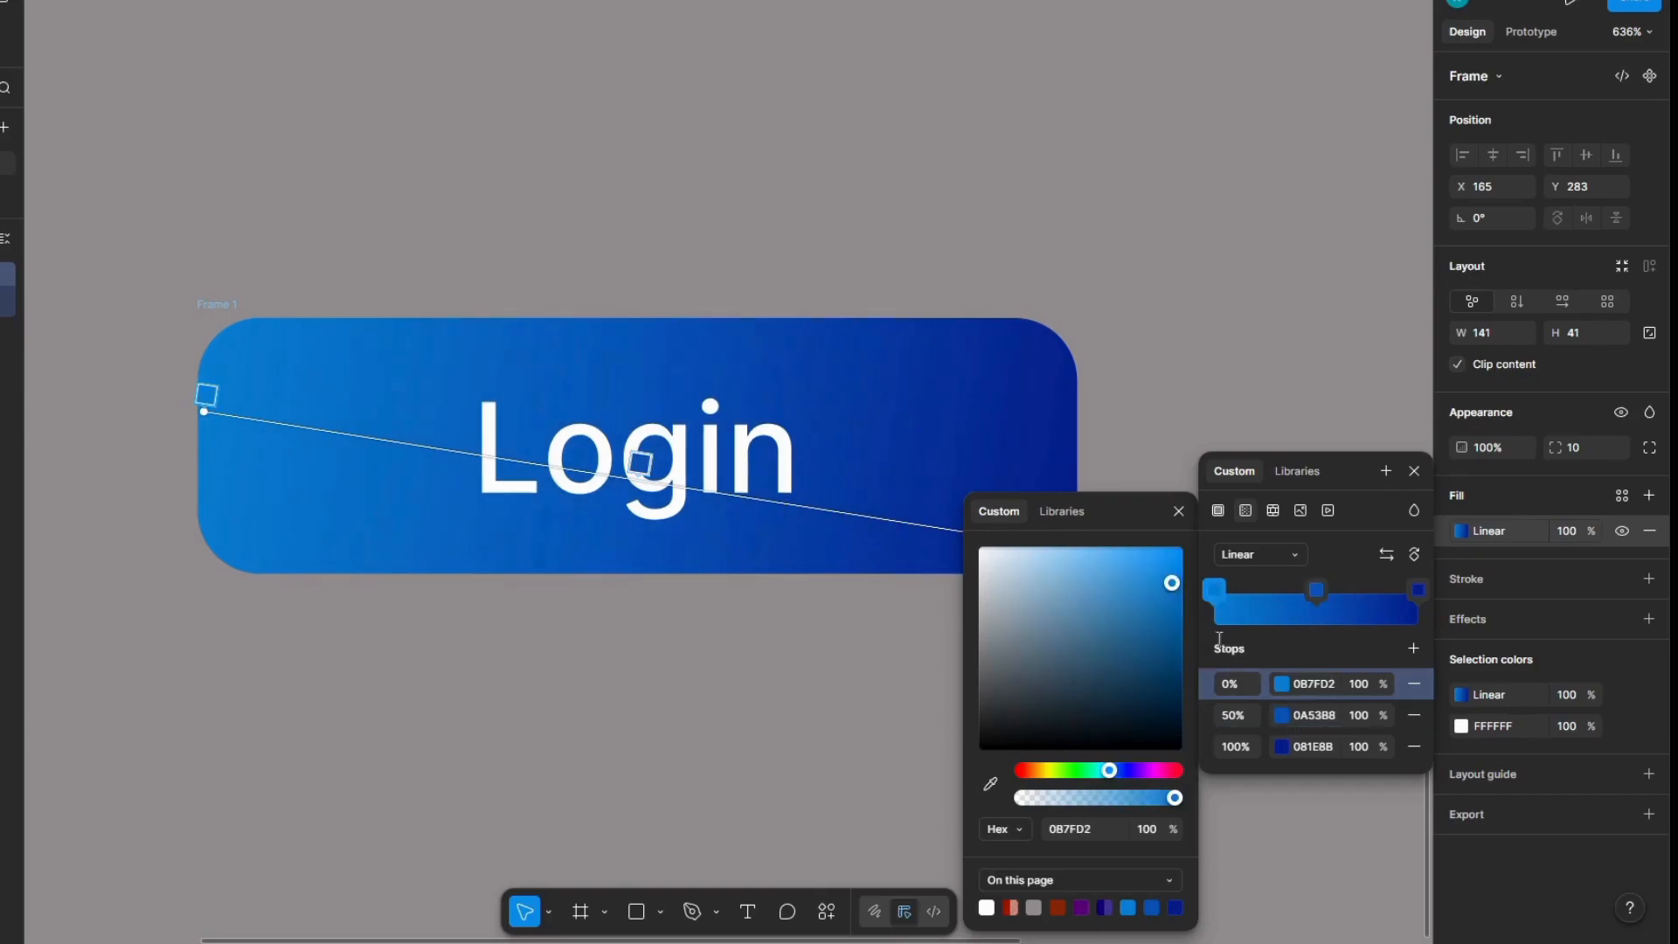
{"action": "left_click", "coordinate": [1172, 609]}
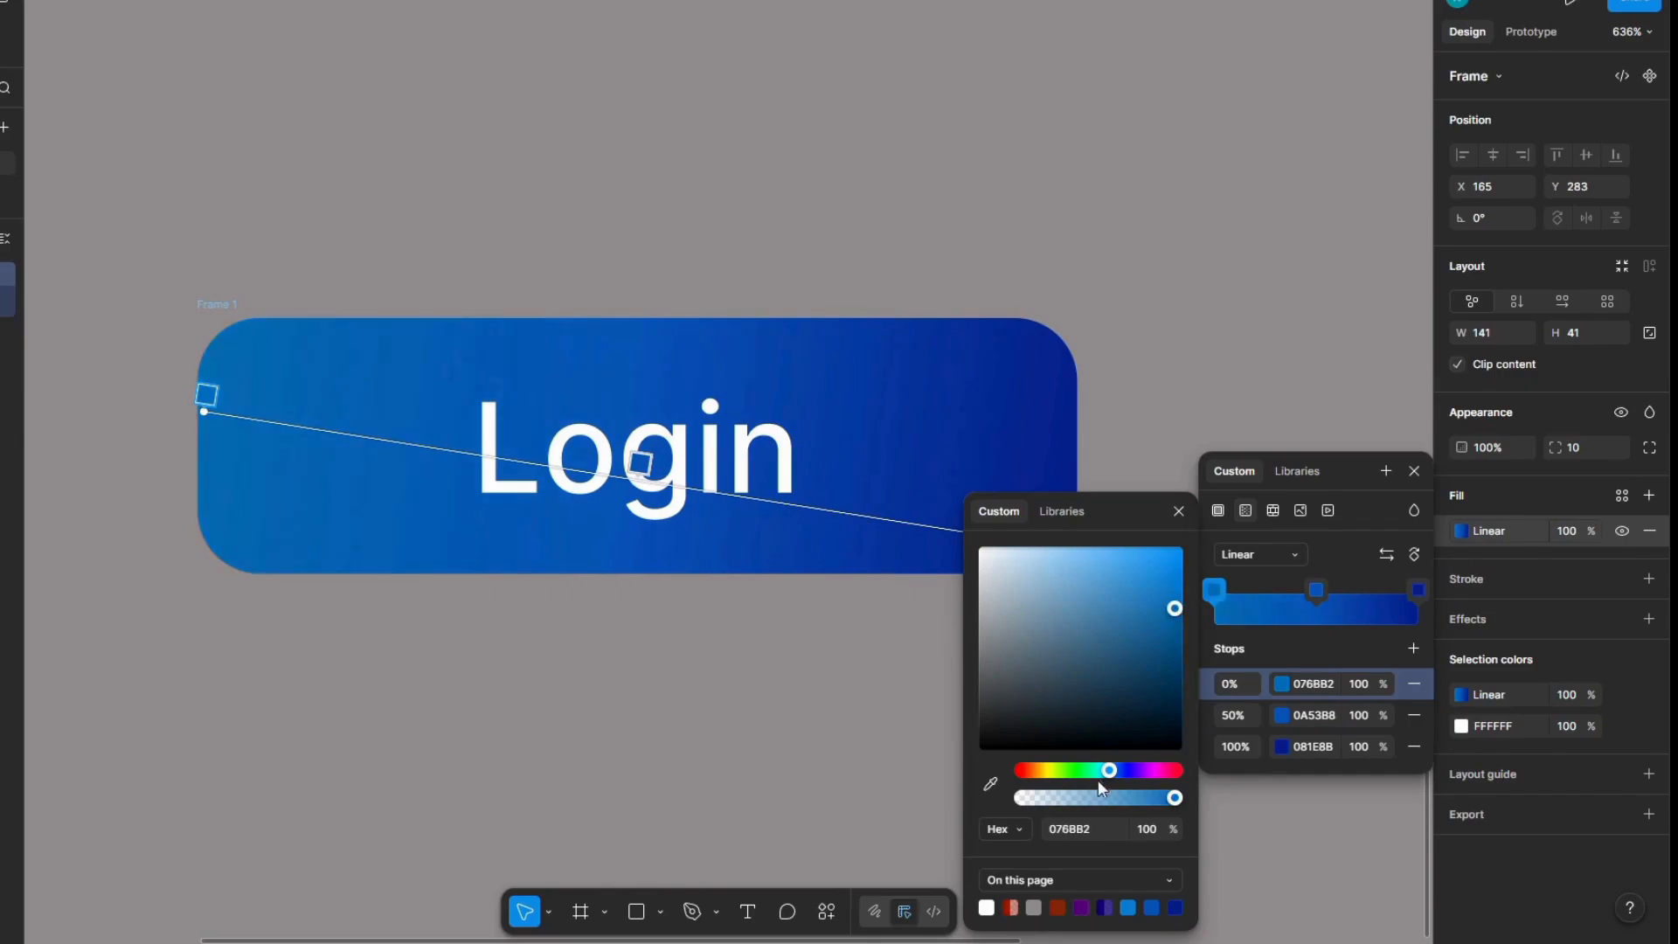
{"action": "left_click_drag", "start_coordinate": [1111, 769], "coordinate": [1103, 770]}
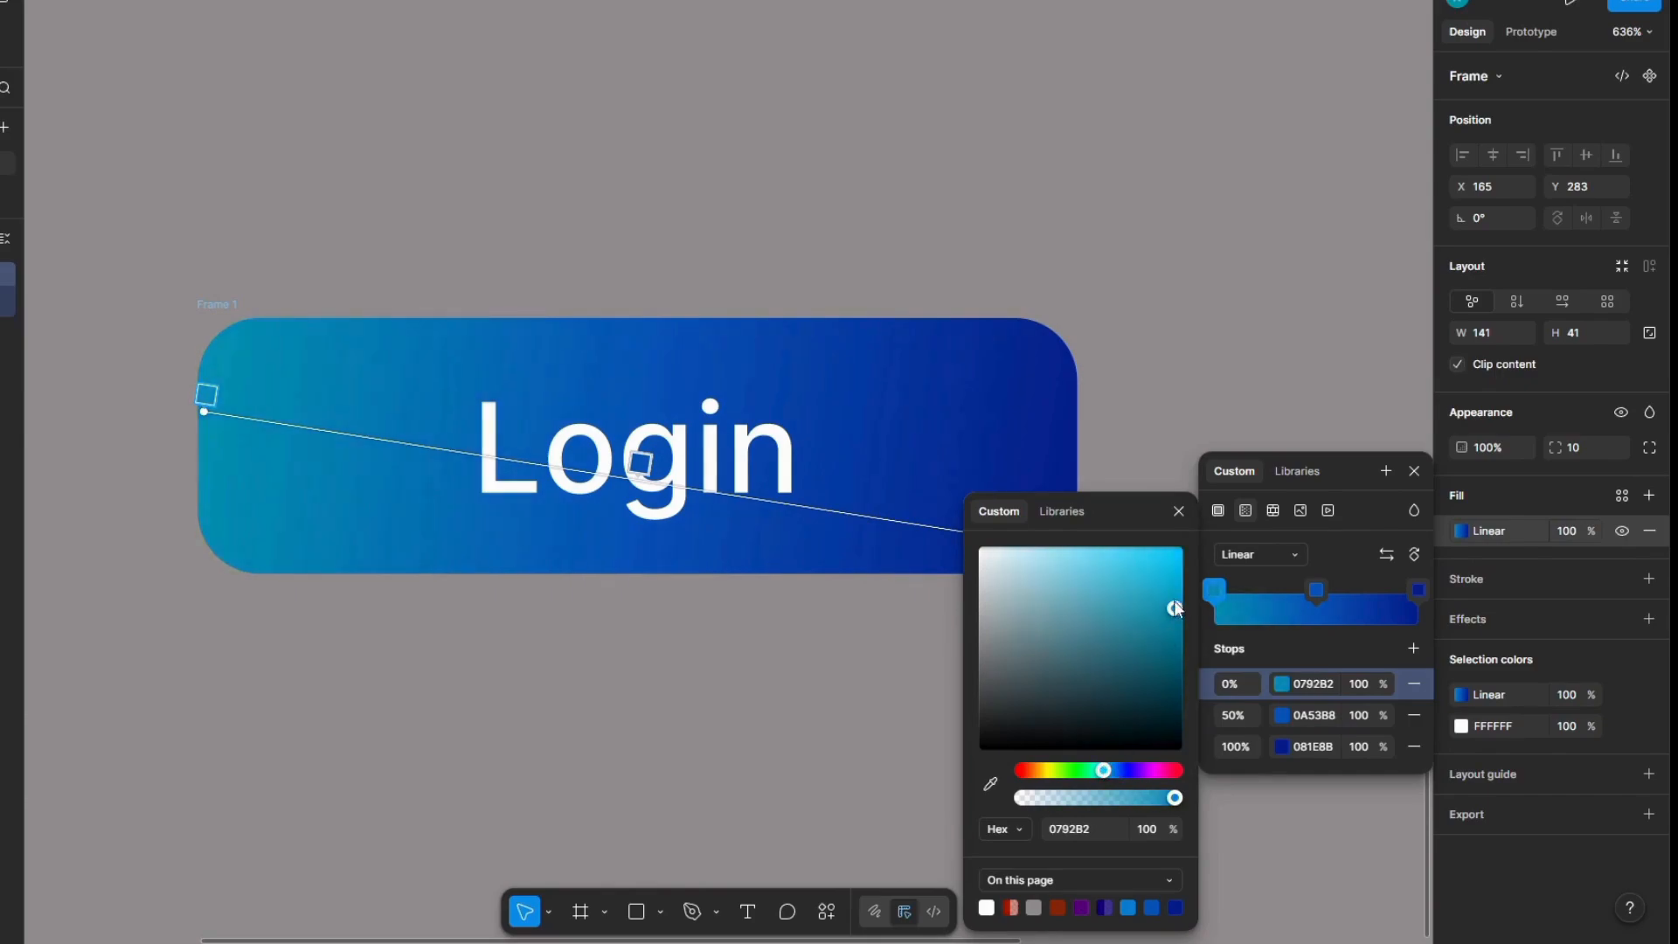
{"action": "left_click_drag", "start_coordinate": [1174, 609], "coordinate": [1175, 584]}
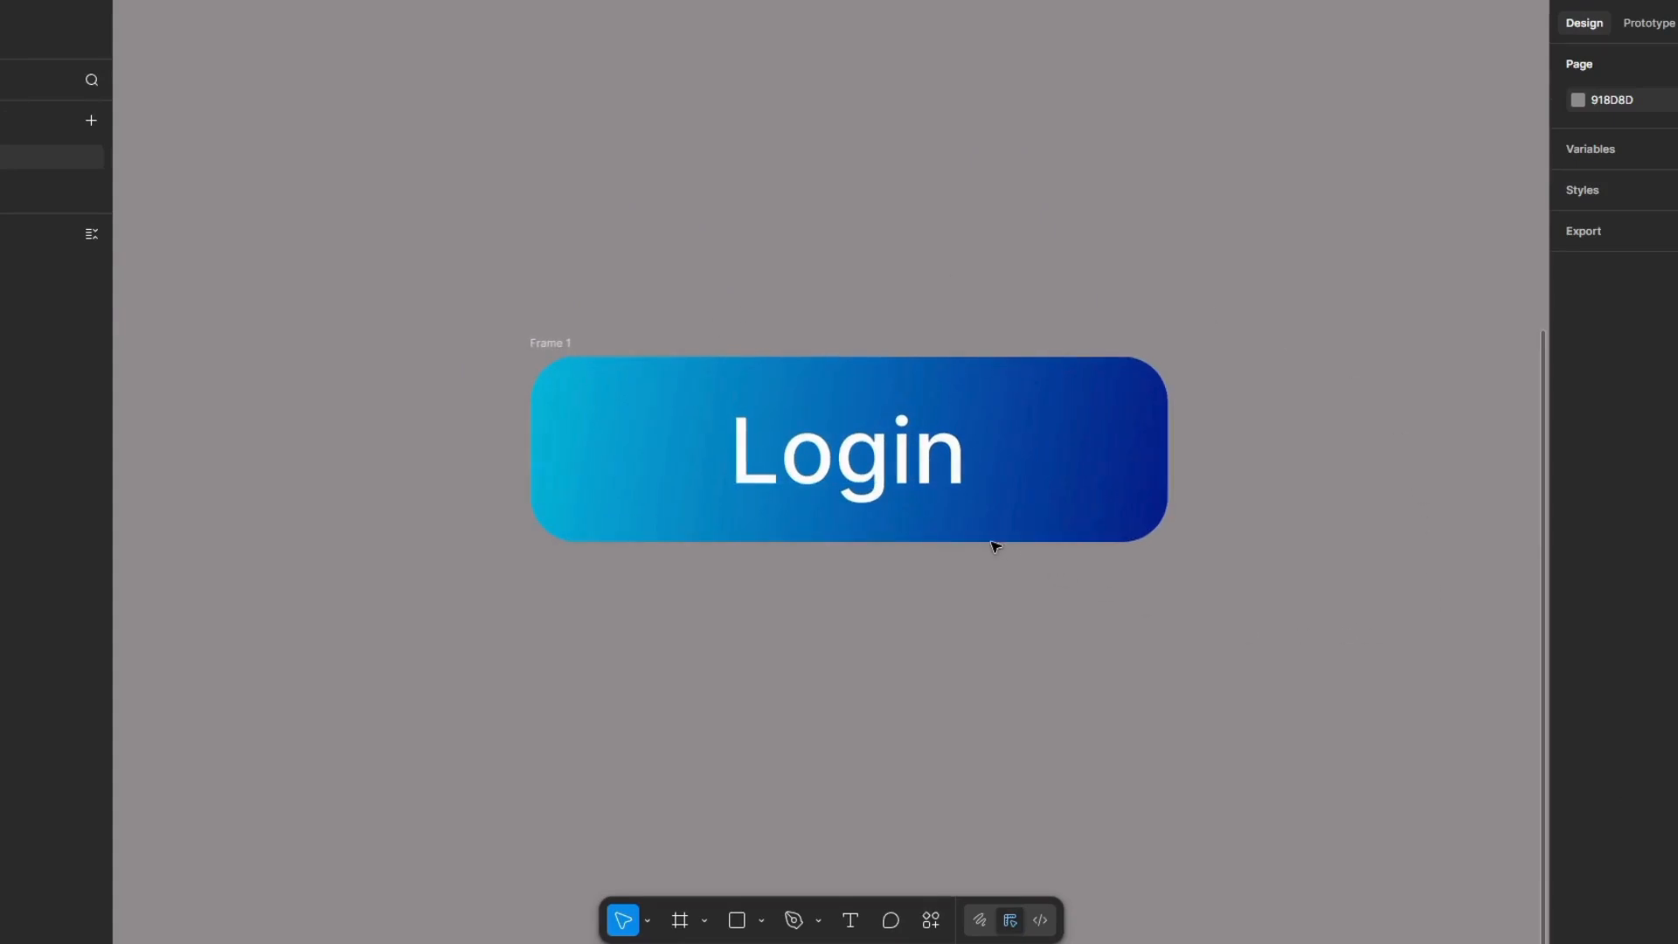
Step: Duplicate the orange-red rectangle and place the copy below the original at about X 355, Y 220
{"action": "scroll", "coordinate": [994, 547], "scroll_direction": "down", "scroll_amount": 3}
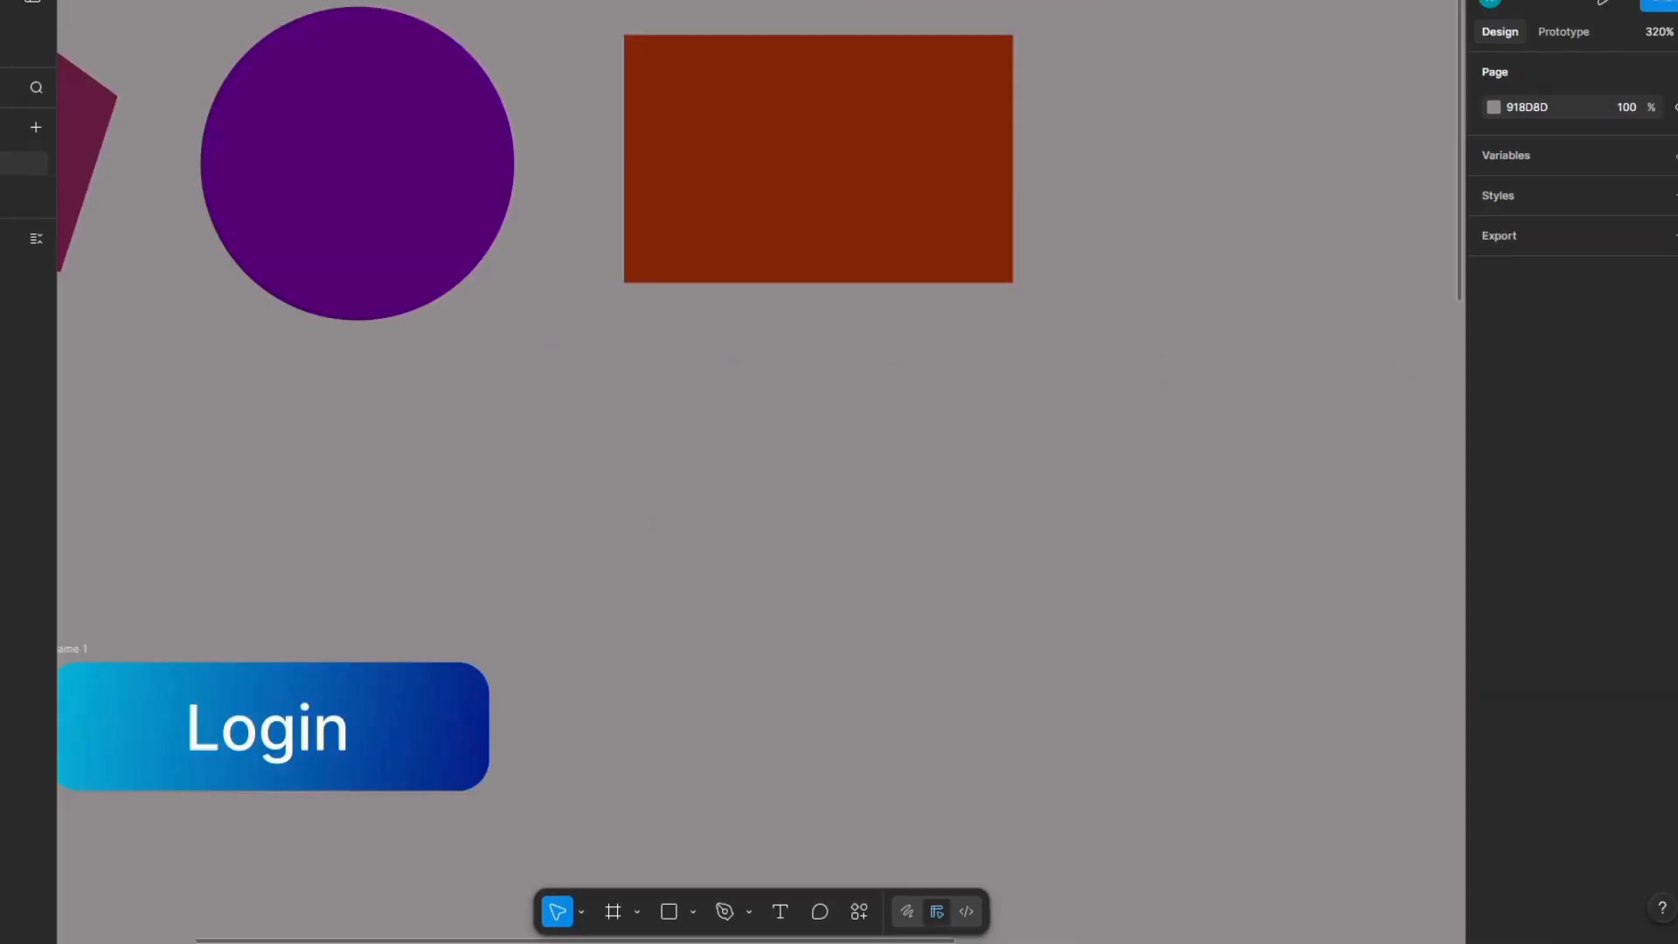
{"action": "mouse_move", "coordinate": [836, 178]}
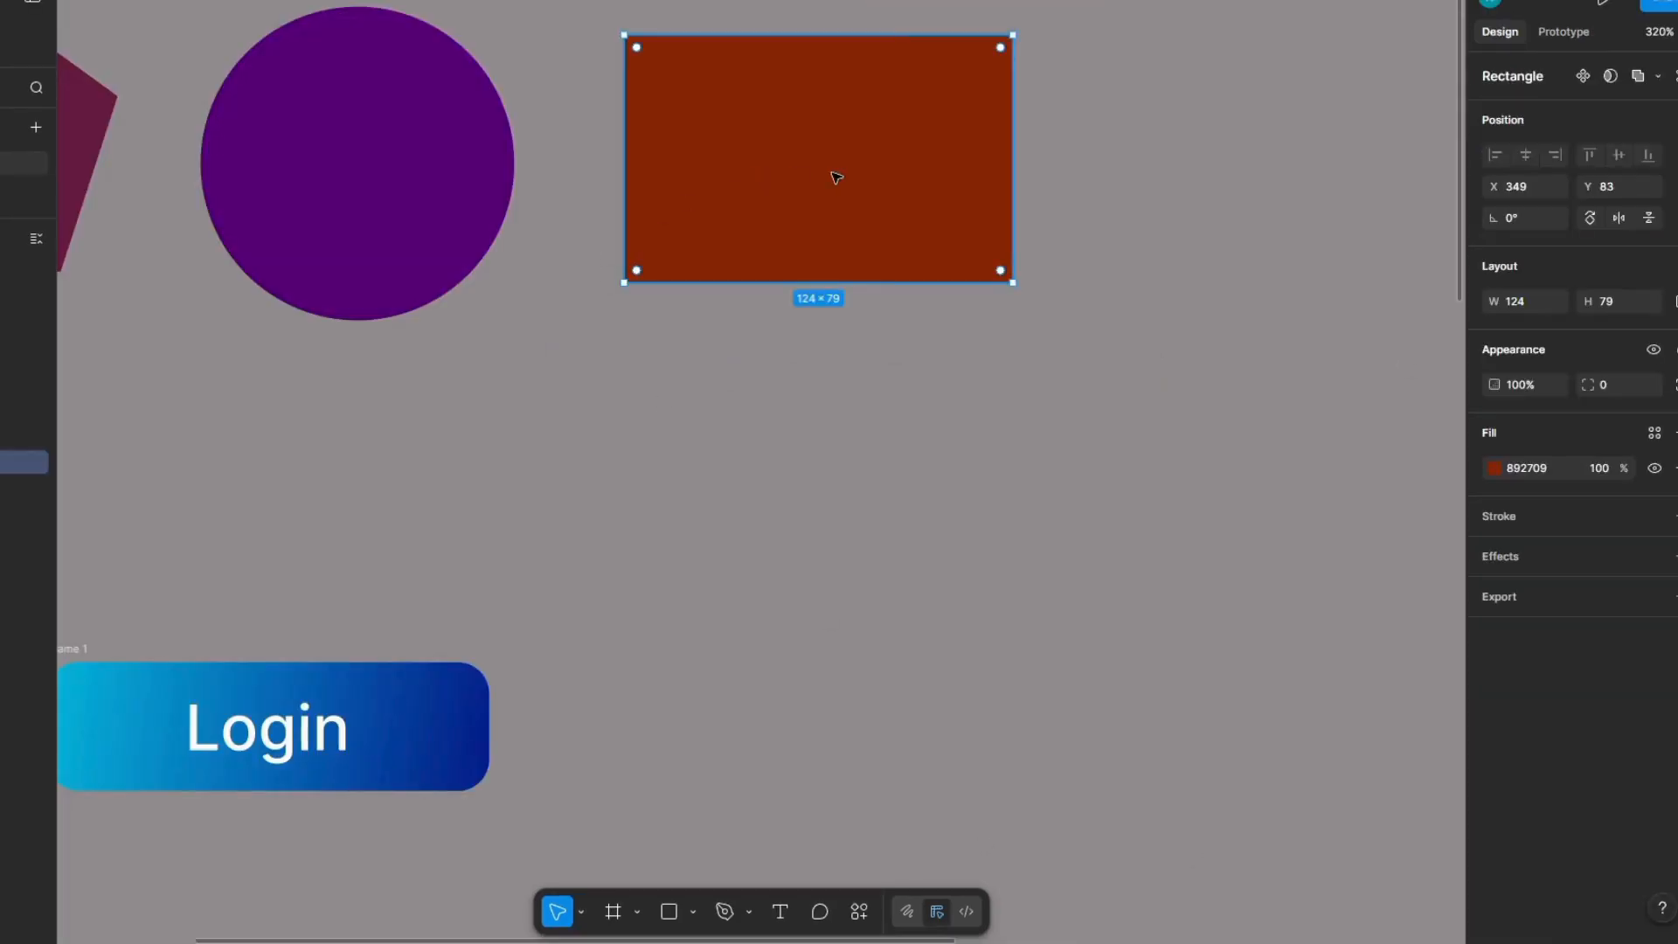
{"action": "left_click_drag", "start_coordinate": [837, 177], "coordinate": [856, 607]}
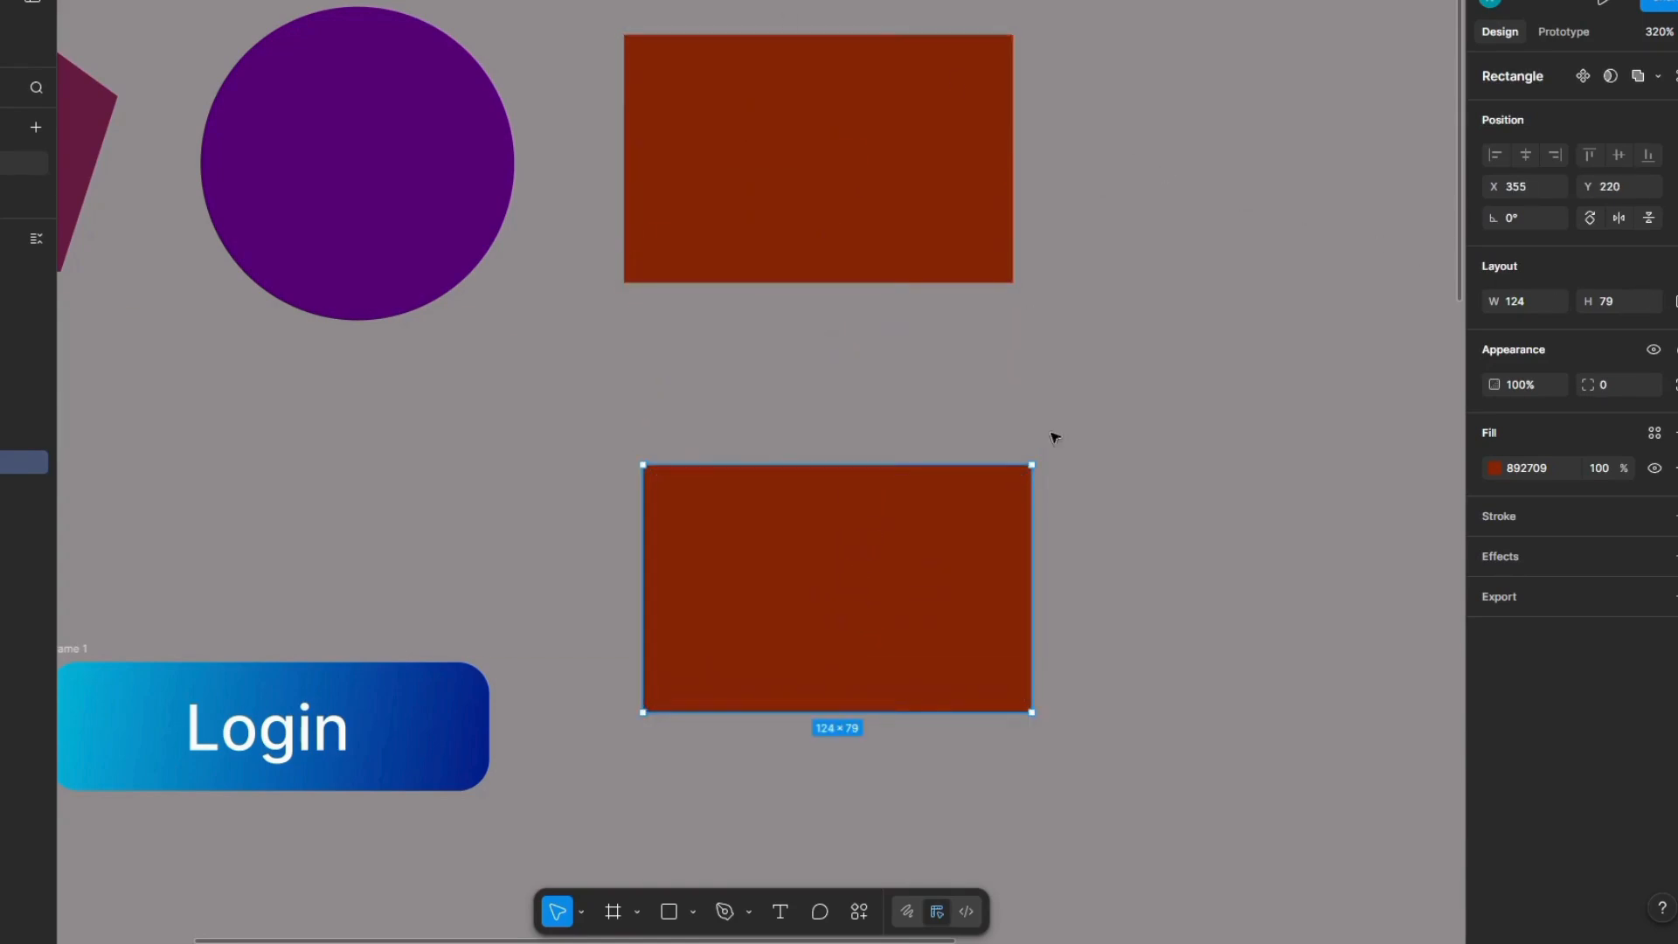
Step: Remove the fill of the duplicated rectangle and give it a stroke instead
{"action": "left_click", "coordinate": [1673, 468]}
{"action": "left_click", "coordinate": [1673, 473]}
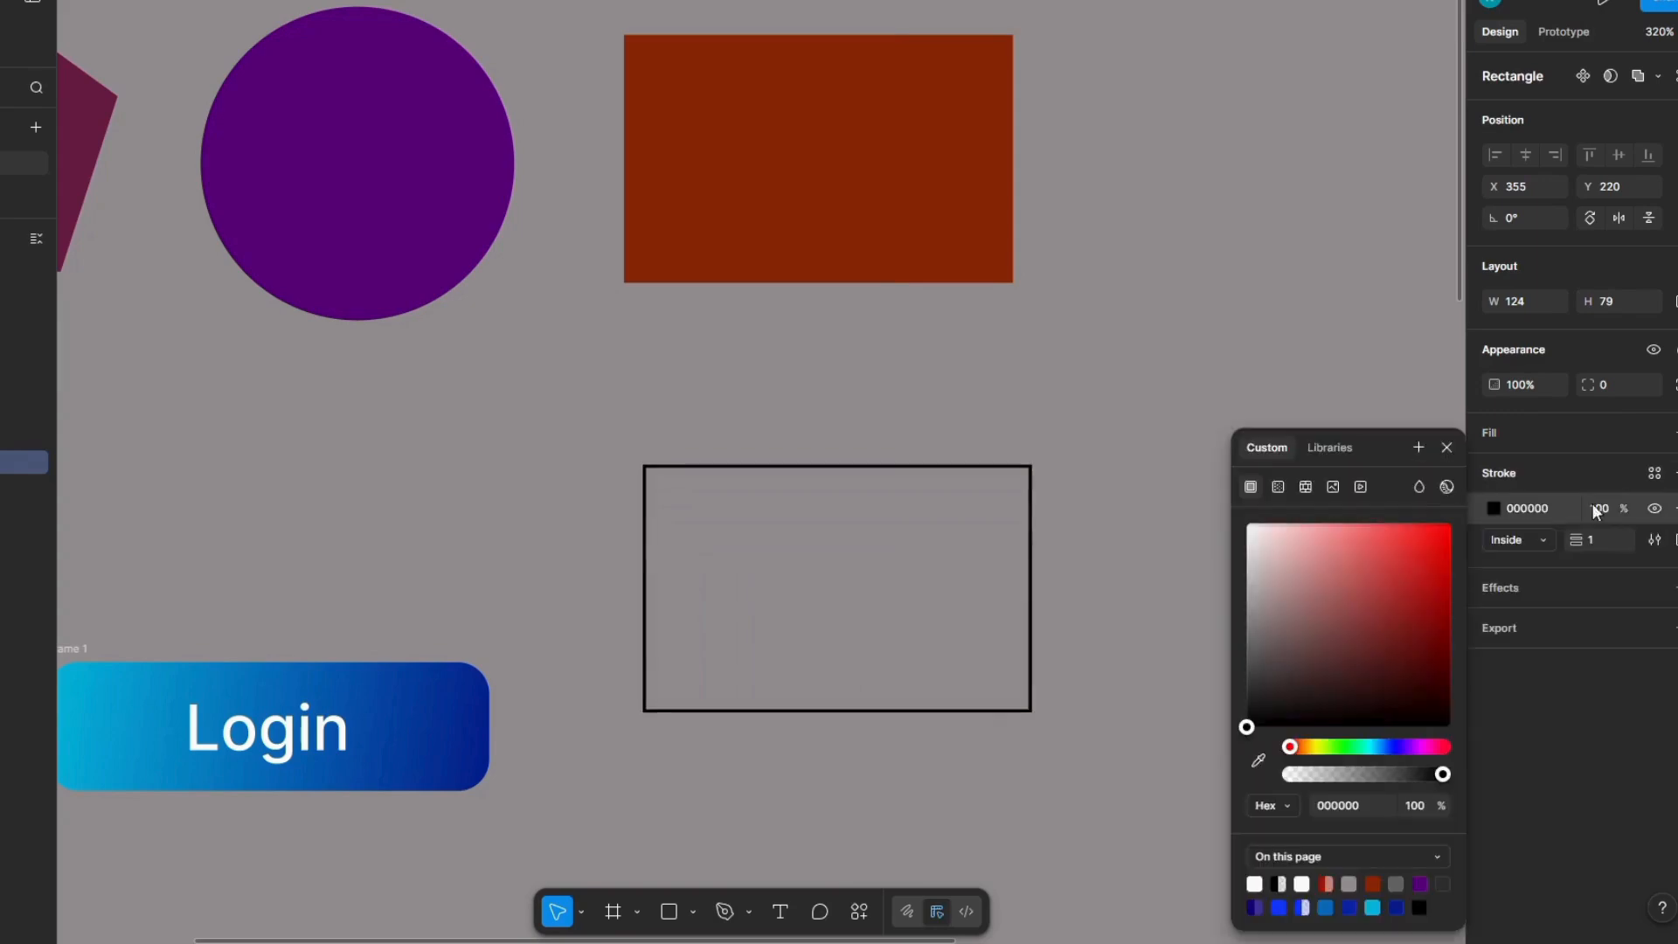
Step: Recolour the stroke of the unfilled rectangle below the orange-red one to red B10505
{"action": "left_click", "coordinate": [1494, 507]}
{"action": "left_click", "coordinate": [1539, 516]}
{"action": "left_click", "coordinate": [1492, 509]}
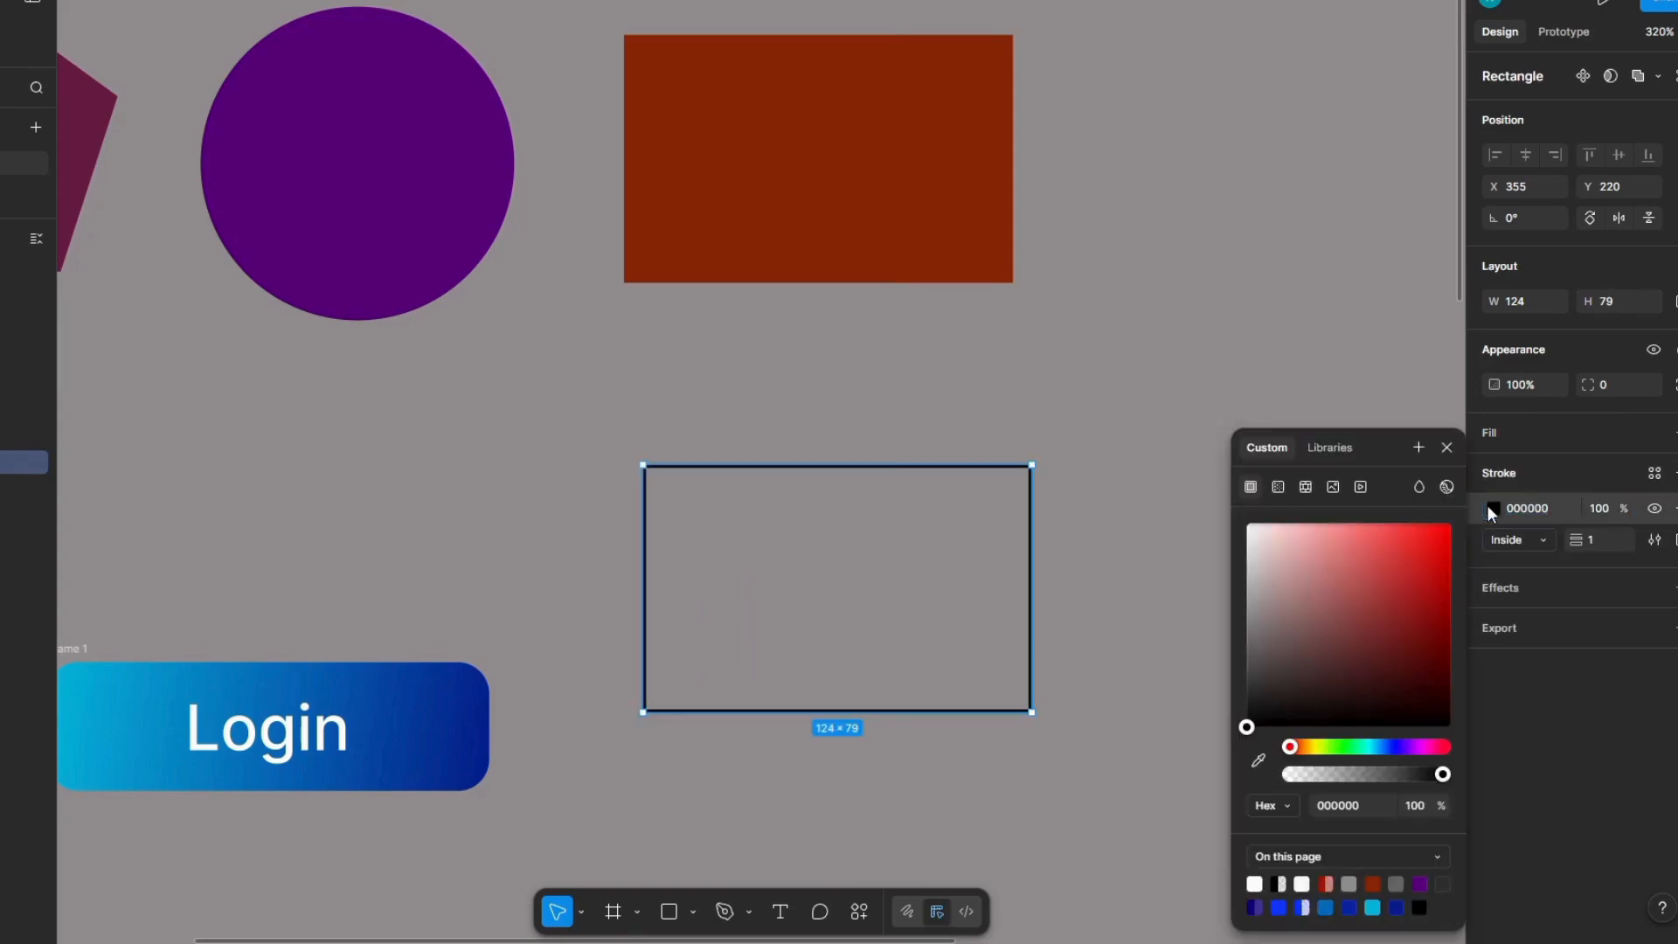
{"action": "left_click", "coordinate": [1441, 652]}
{"action": "left_click", "coordinate": [1540, 537]}
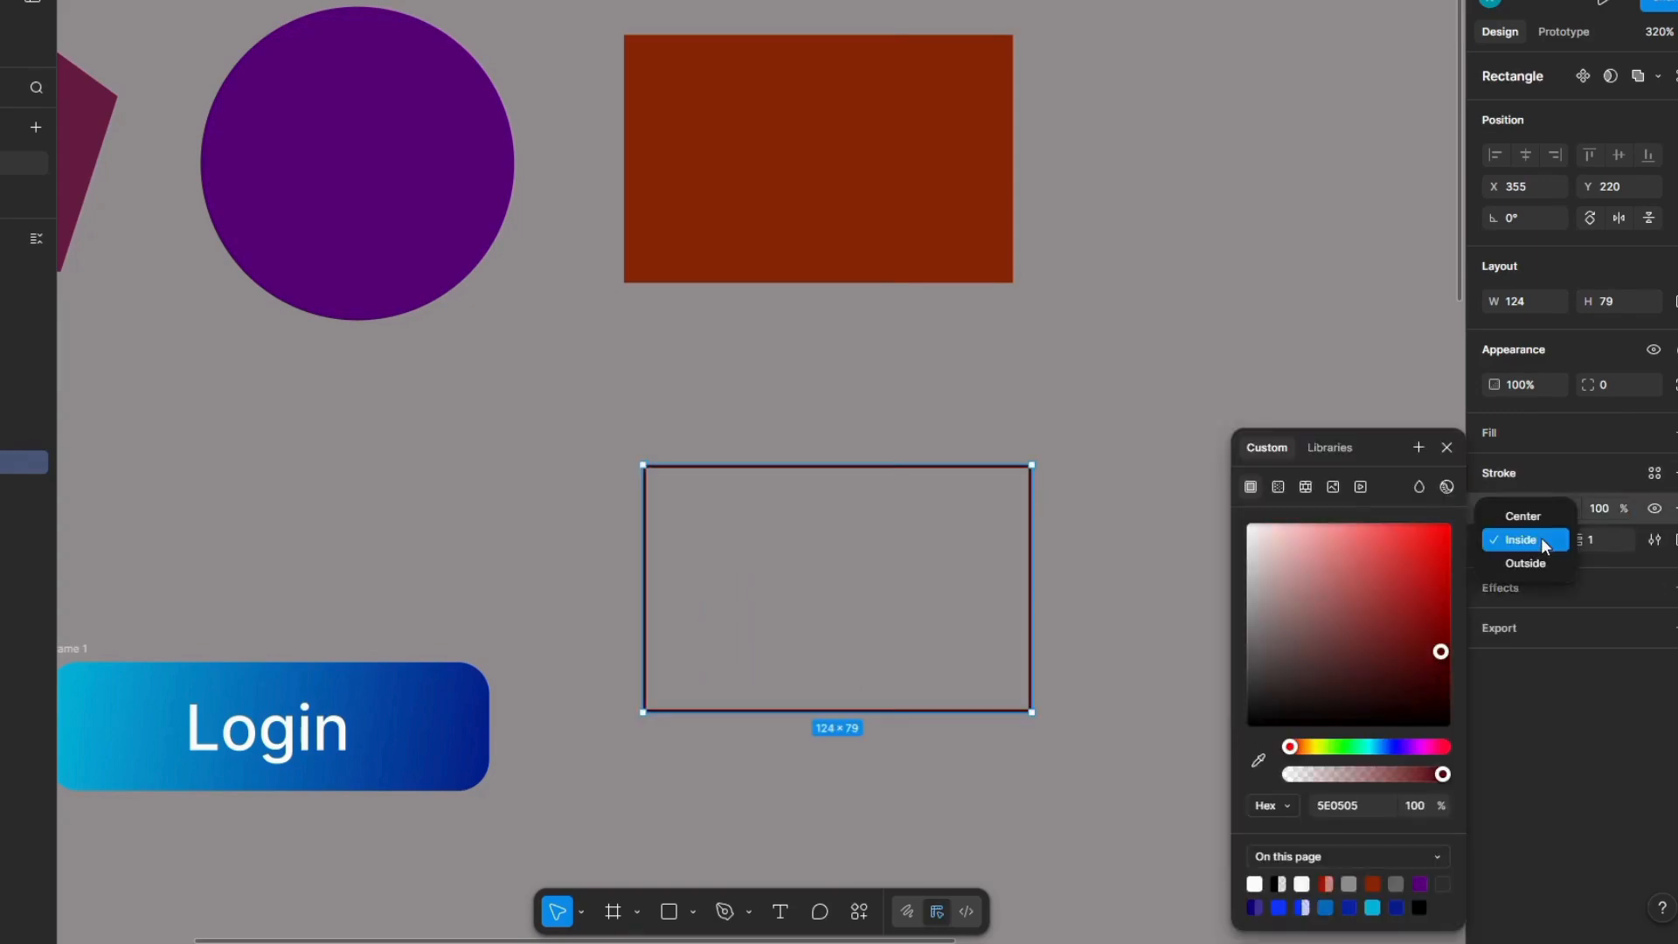
{"action": "left_click", "coordinate": [1540, 537]}
{"action": "left_click", "coordinate": [1545, 511]}
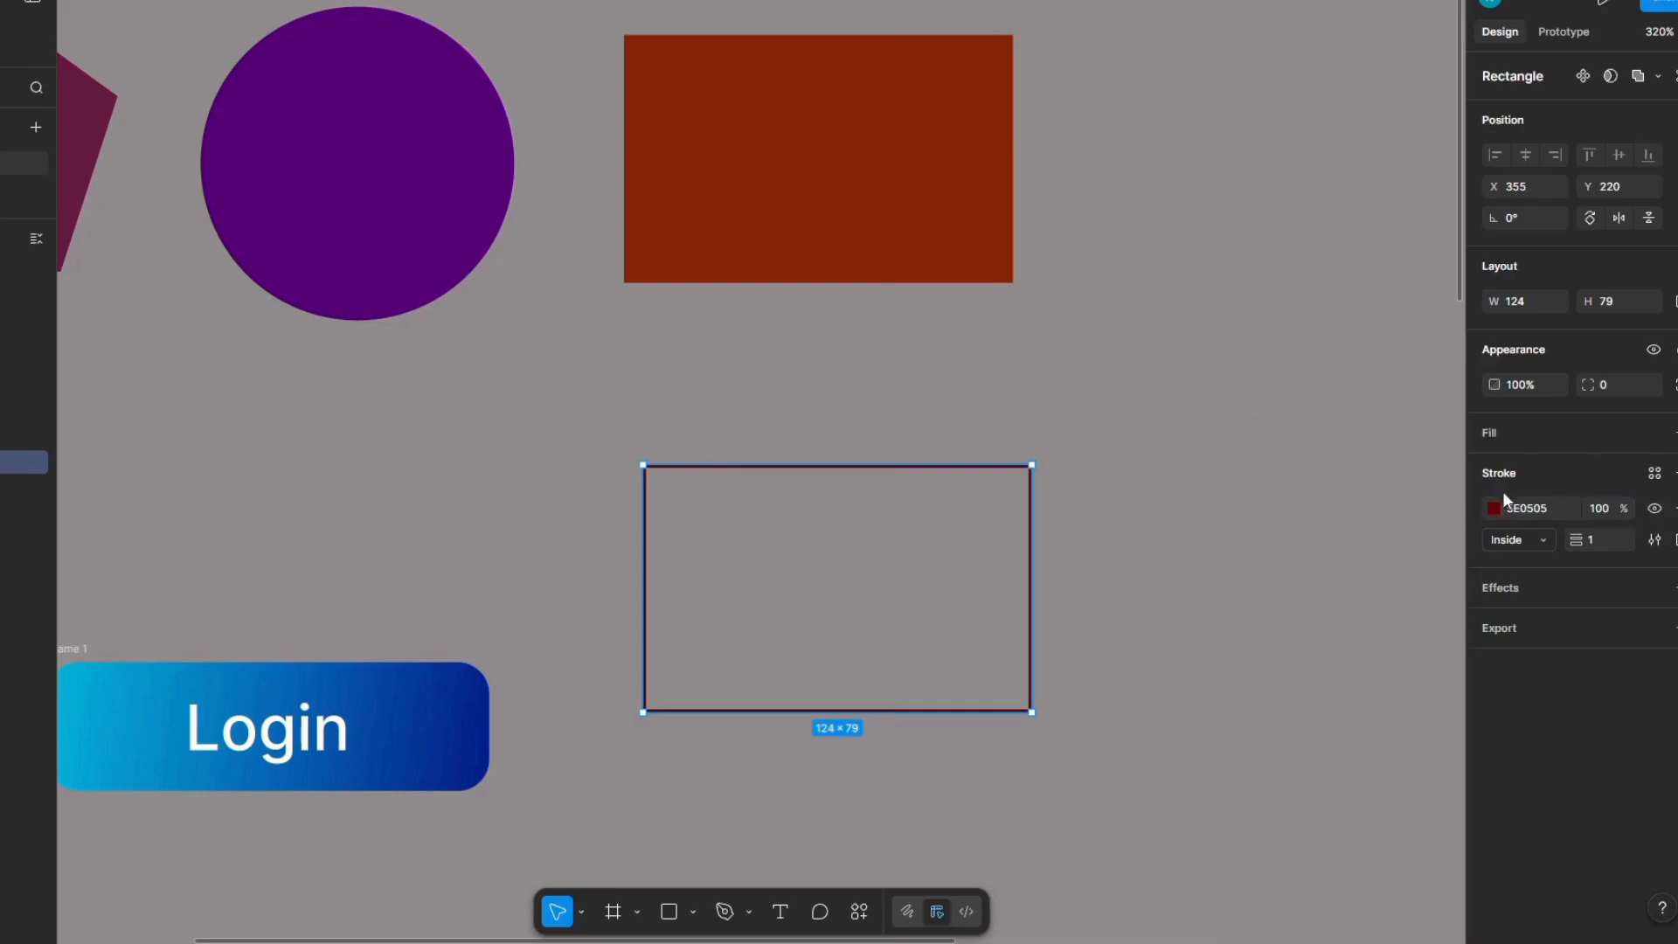
{"action": "left_click", "coordinate": [1492, 510]}
{"action": "left_click", "coordinate": [1445, 593]}
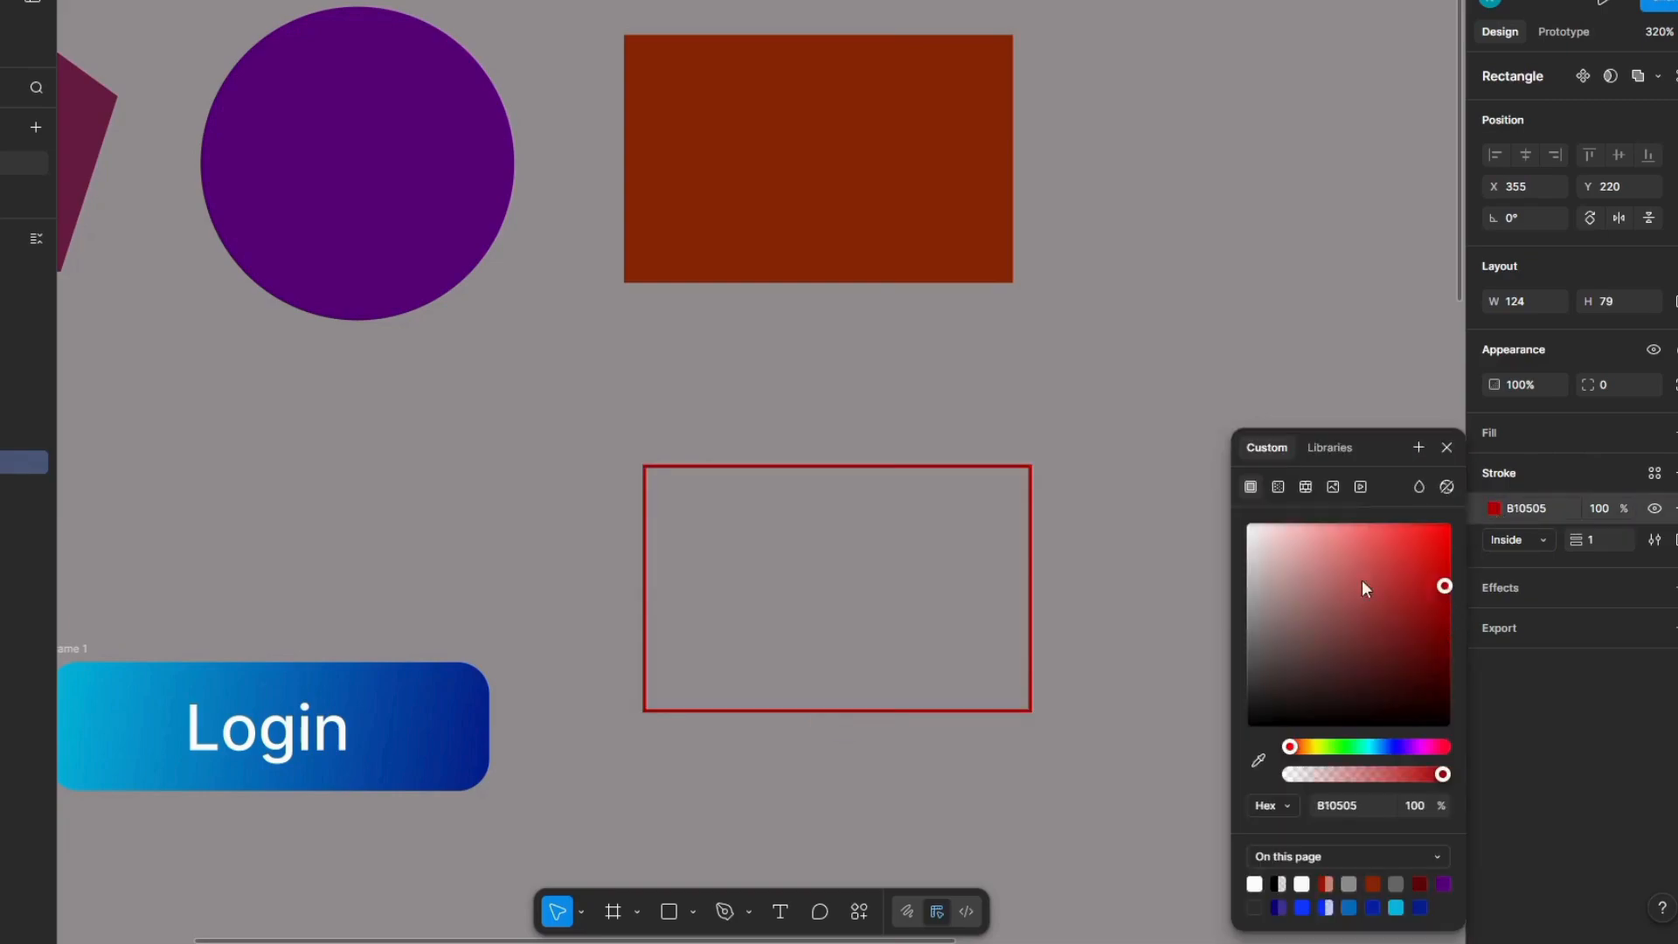
{"action": "left_click", "coordinate": [1091, 514]}
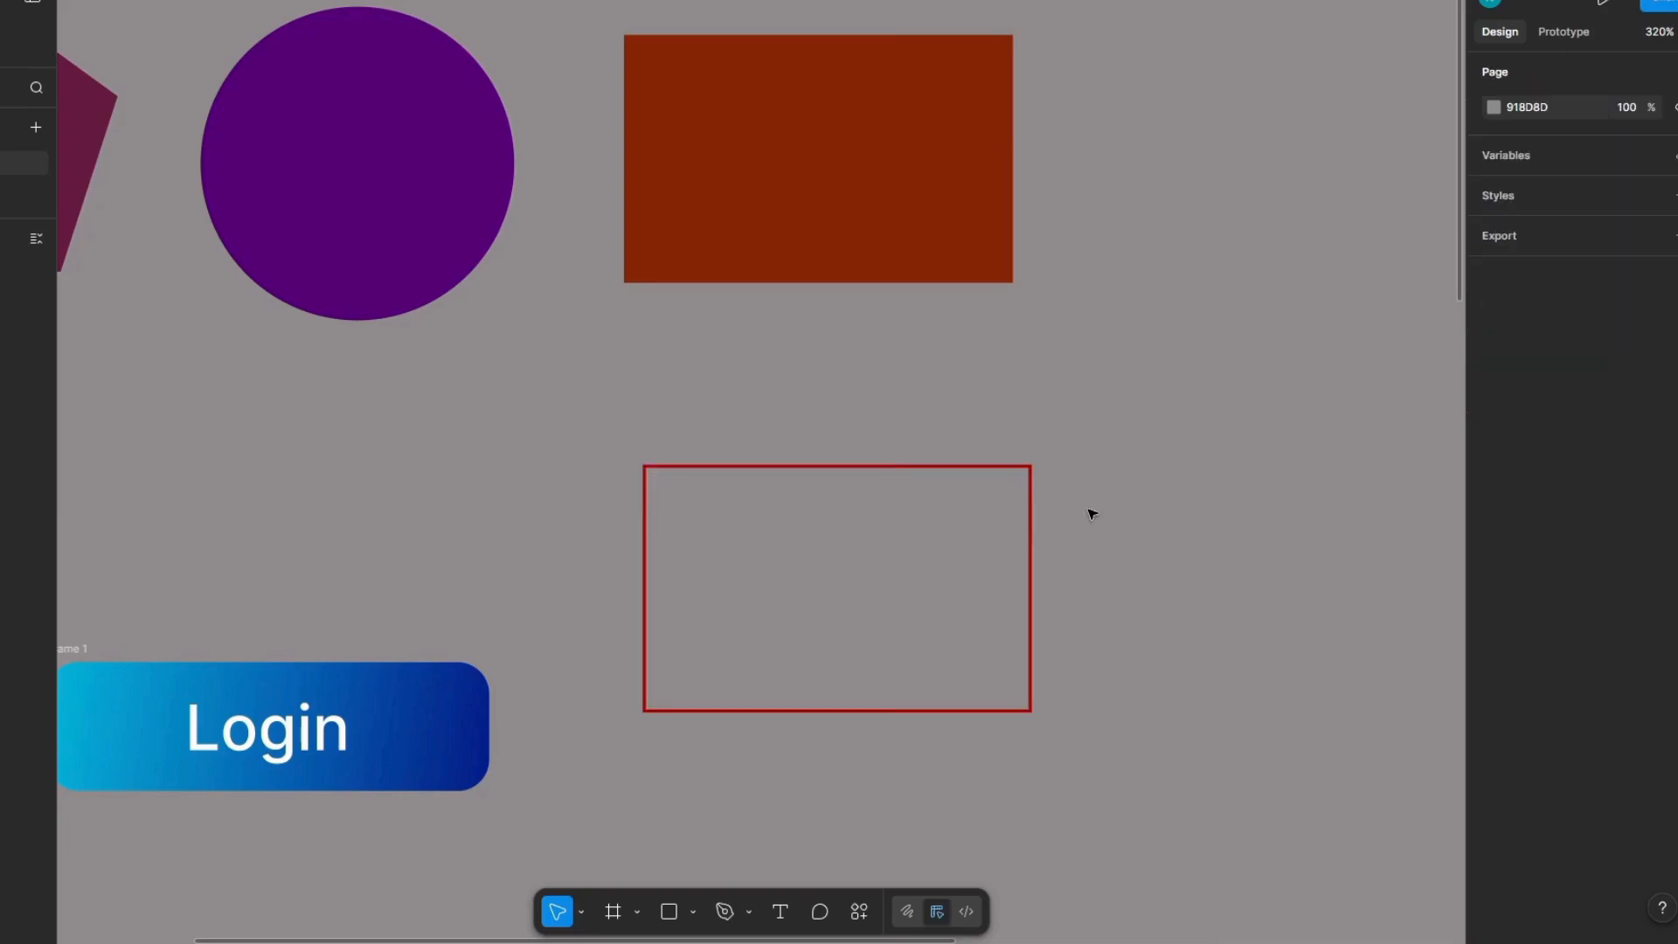
{"action": "left_click", "coordinate": [900, 470]}
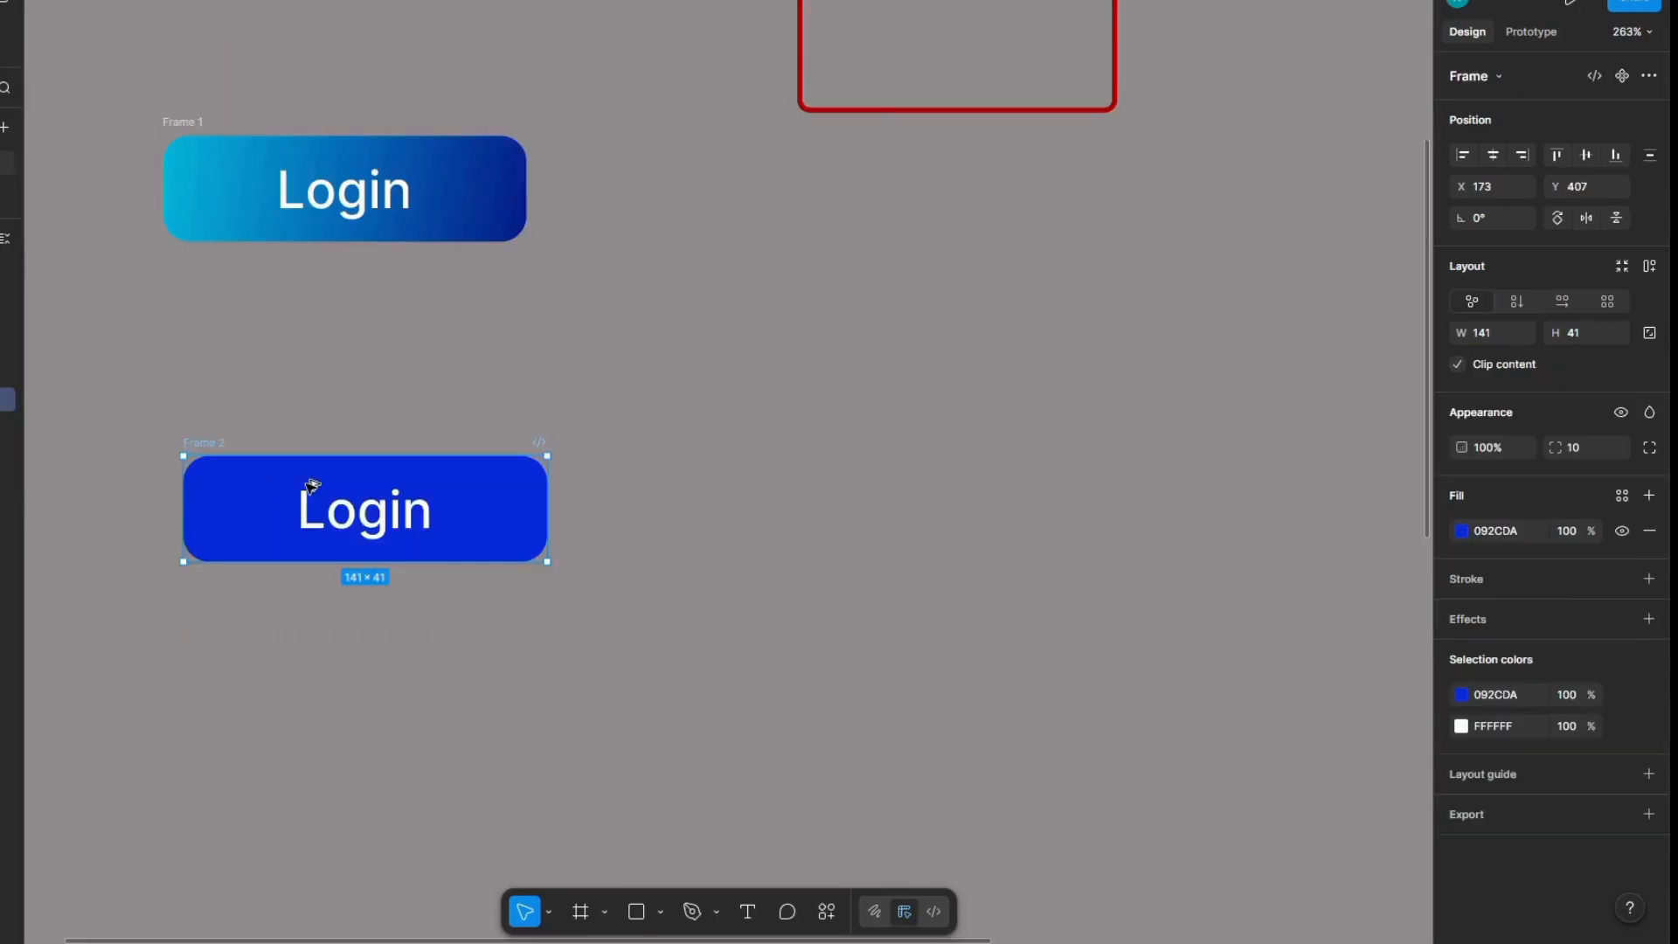
Step: Duplicate the solid blue Login button beside the original at about X 342, Y 407, and replace the copy's fill with a stroke
{"action": "left_click_drag", "start_coordinate": [303, 480], "coordinate": [693, 486]}
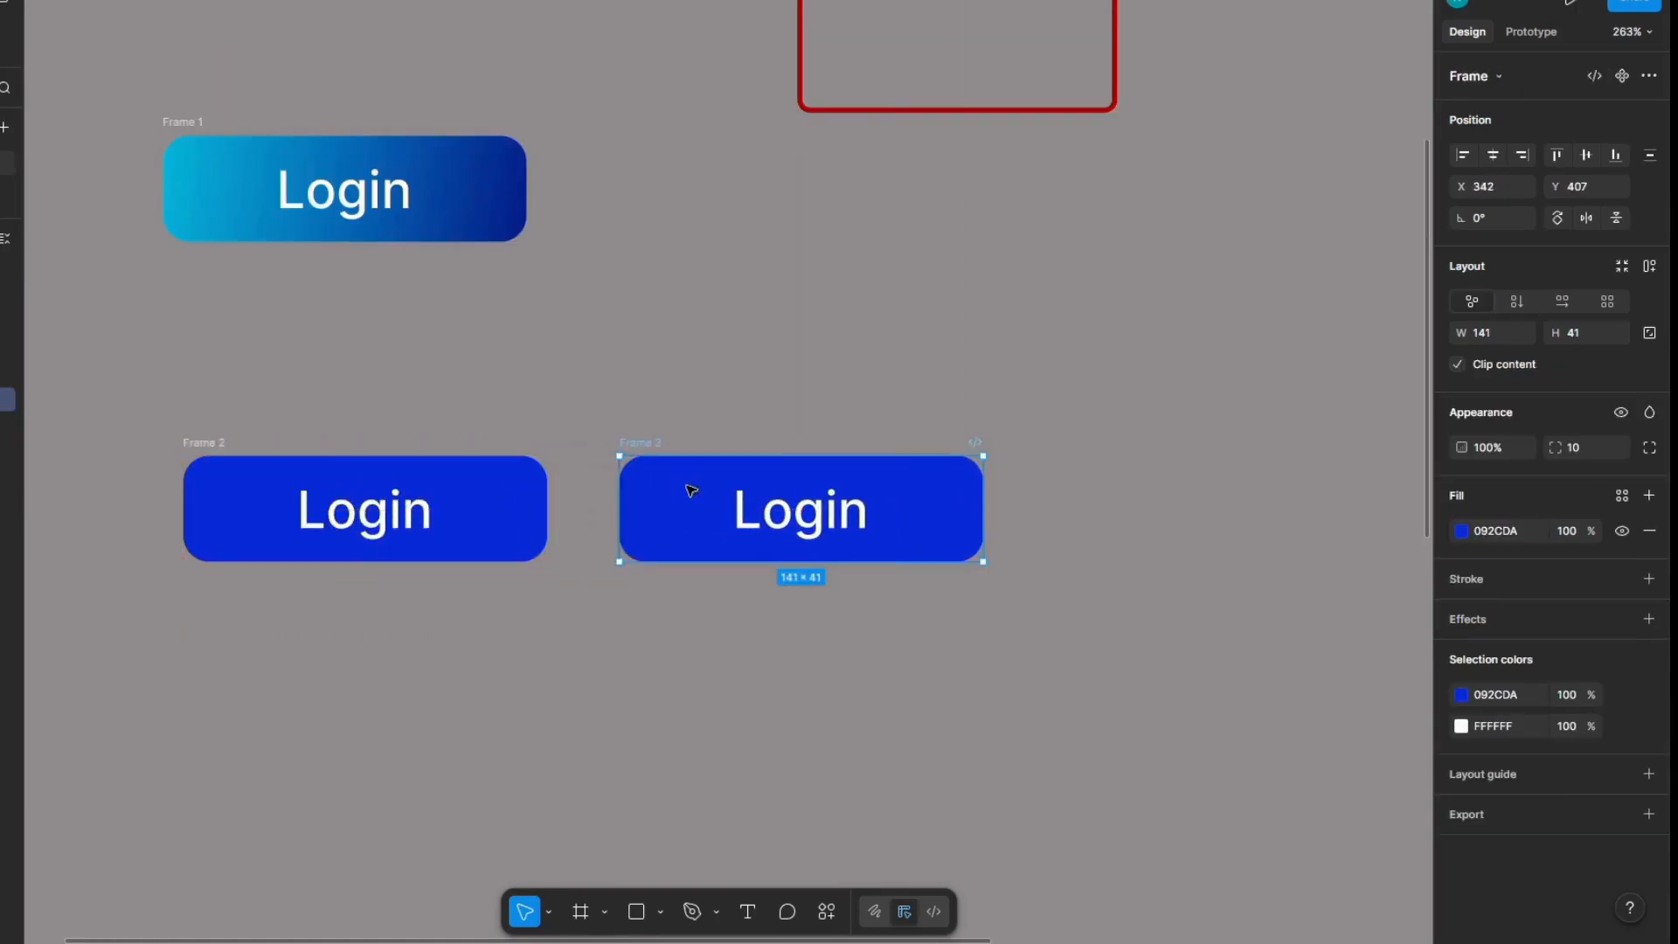
{"action": "scroll", "coordinate": [1000, 472], "scroll_direction": "up", "scroll_amount": 3}
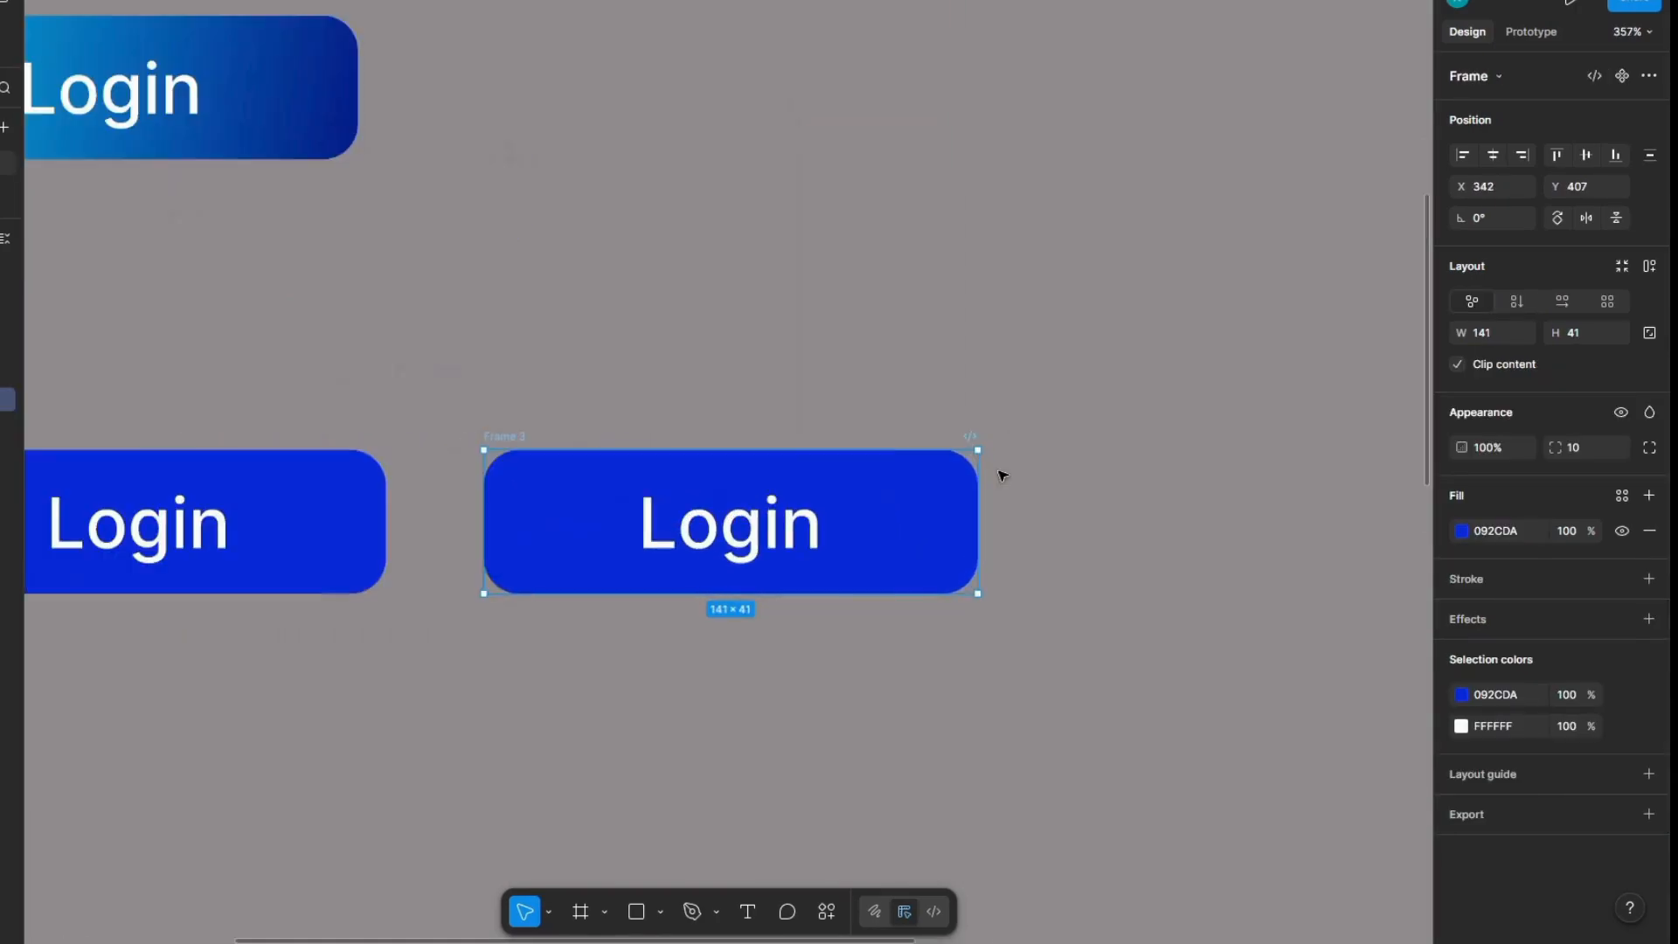
{"action": "left_click", "coordinate": [1649, 529]}
{"action": "left_click", "coordinate": [1650, 535]}
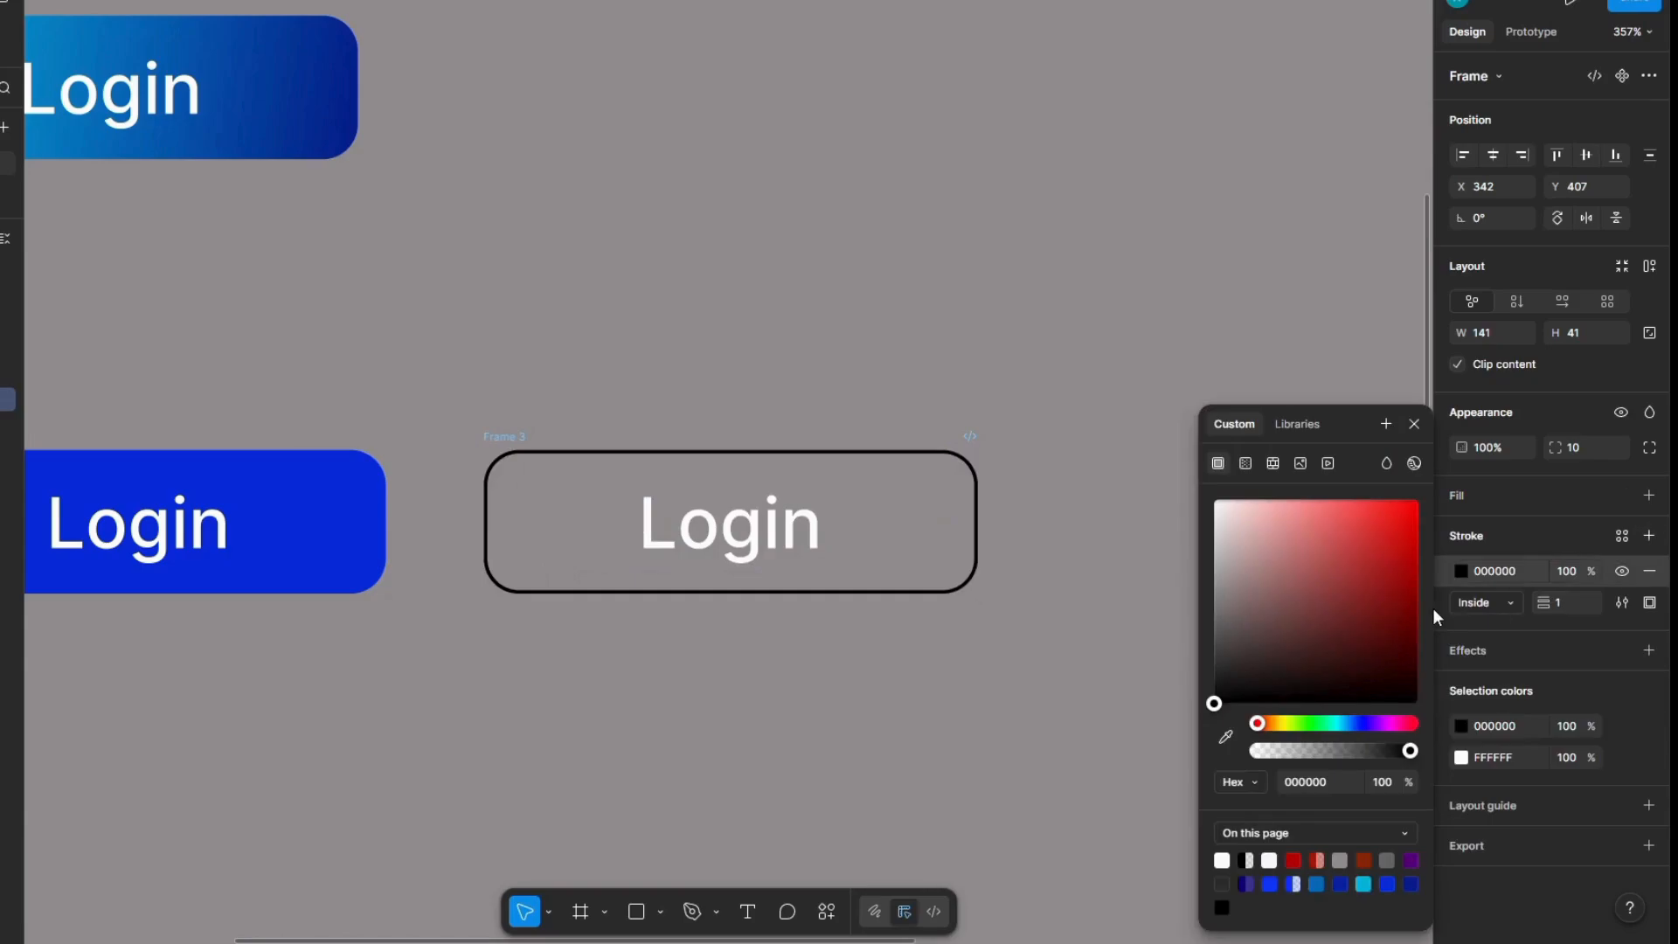
Step: Colour the duplicated button's stroke by sampling the blue of the original solid Login button
{"action": "left_click", "coordinate": [1460, 571]}
{"action": "left_click", "coordinate": [1459, 569]}
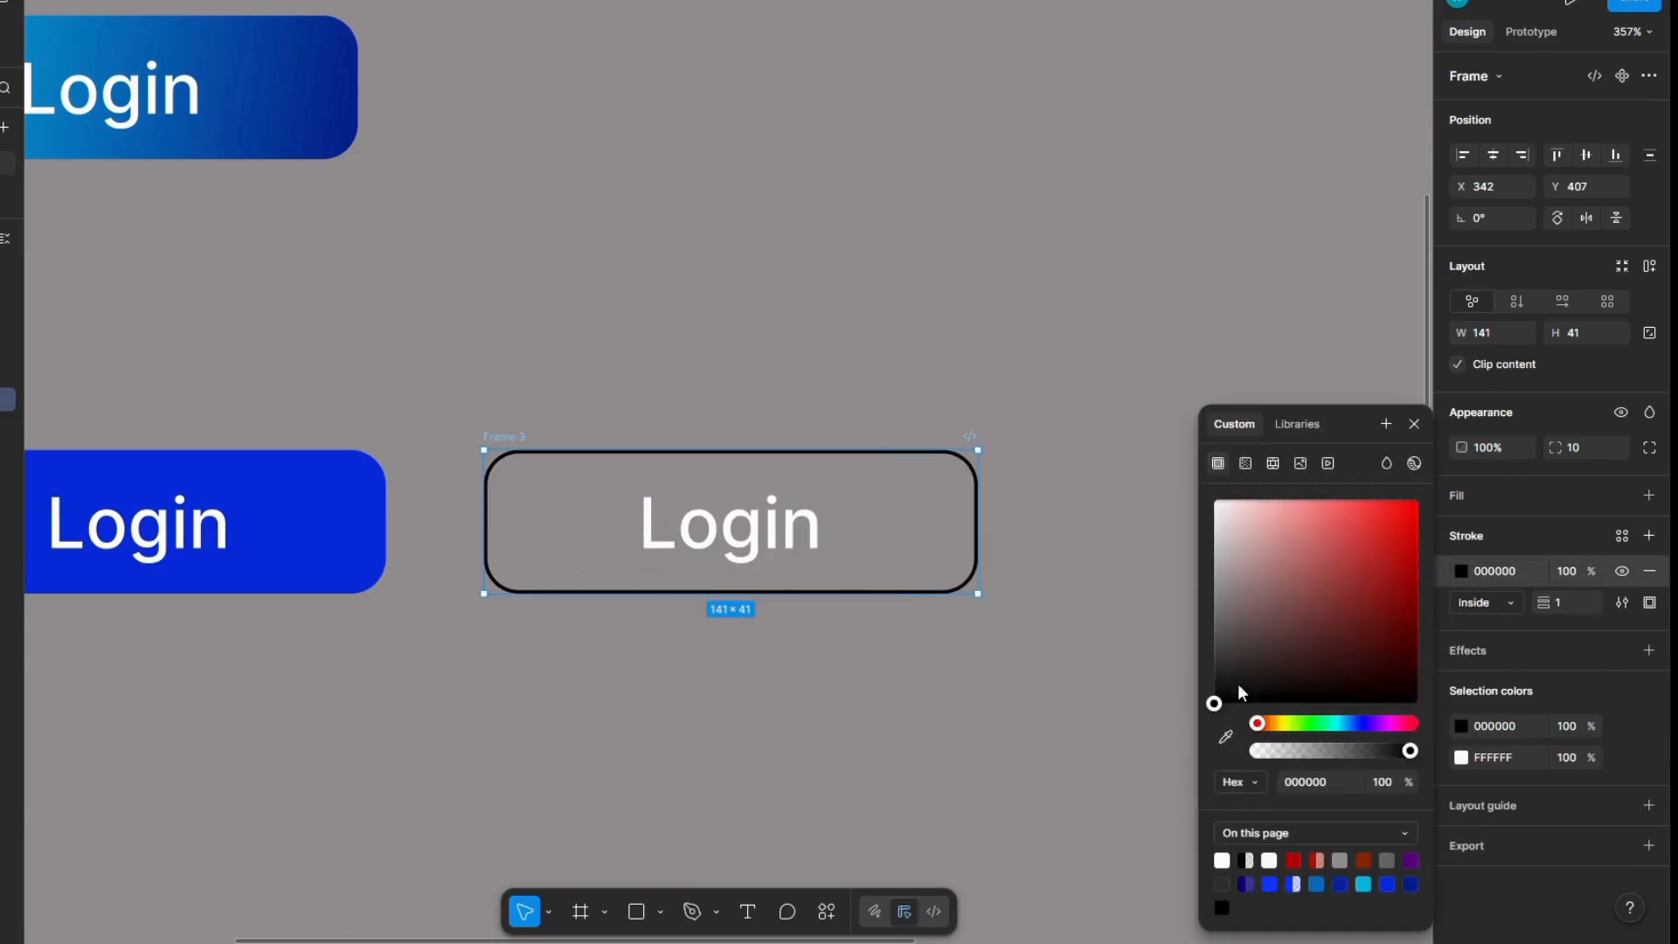
{"action": "left_click", "coordinate": [1226, 741]}
{"action": "left_click", "coordinate": [383, 524]}
{"action": "left_click", "coordinate": [435, 533]}
Step: Recolour the Login text in the outlined button with the same blue sampled from the solid button
{"action": "left_click", "coordinate": [748, 551]}
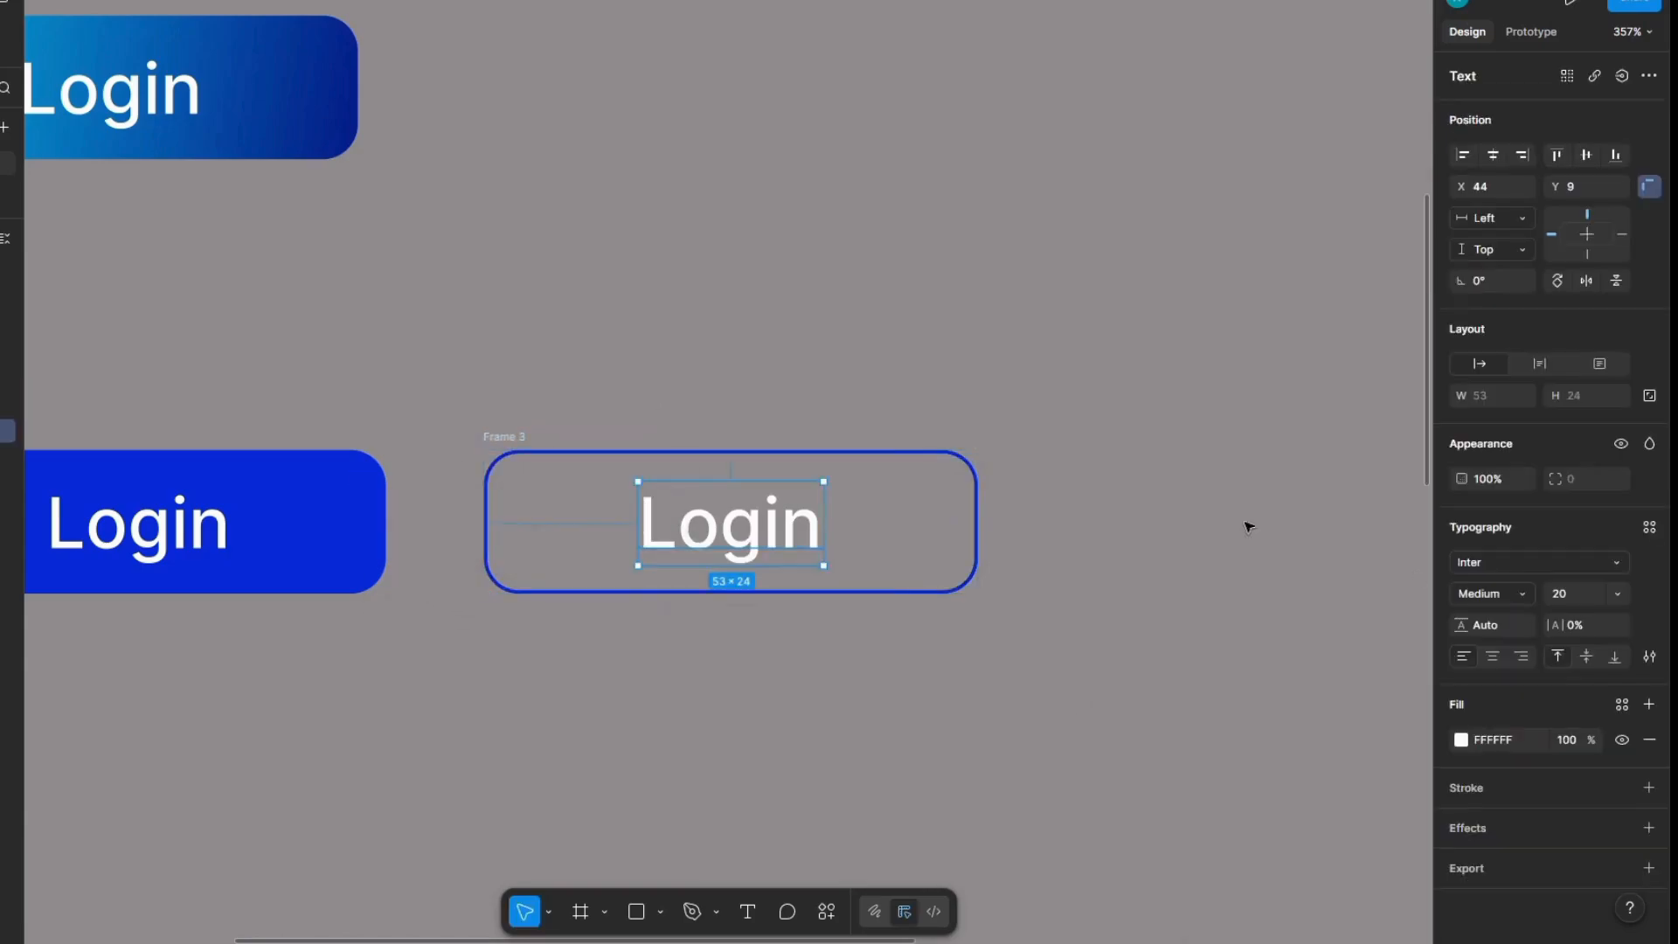
{"action": "left_click", "coordinate": [1461, 739]}
{"action": "left_click", "coordinate": [1227, 738]}
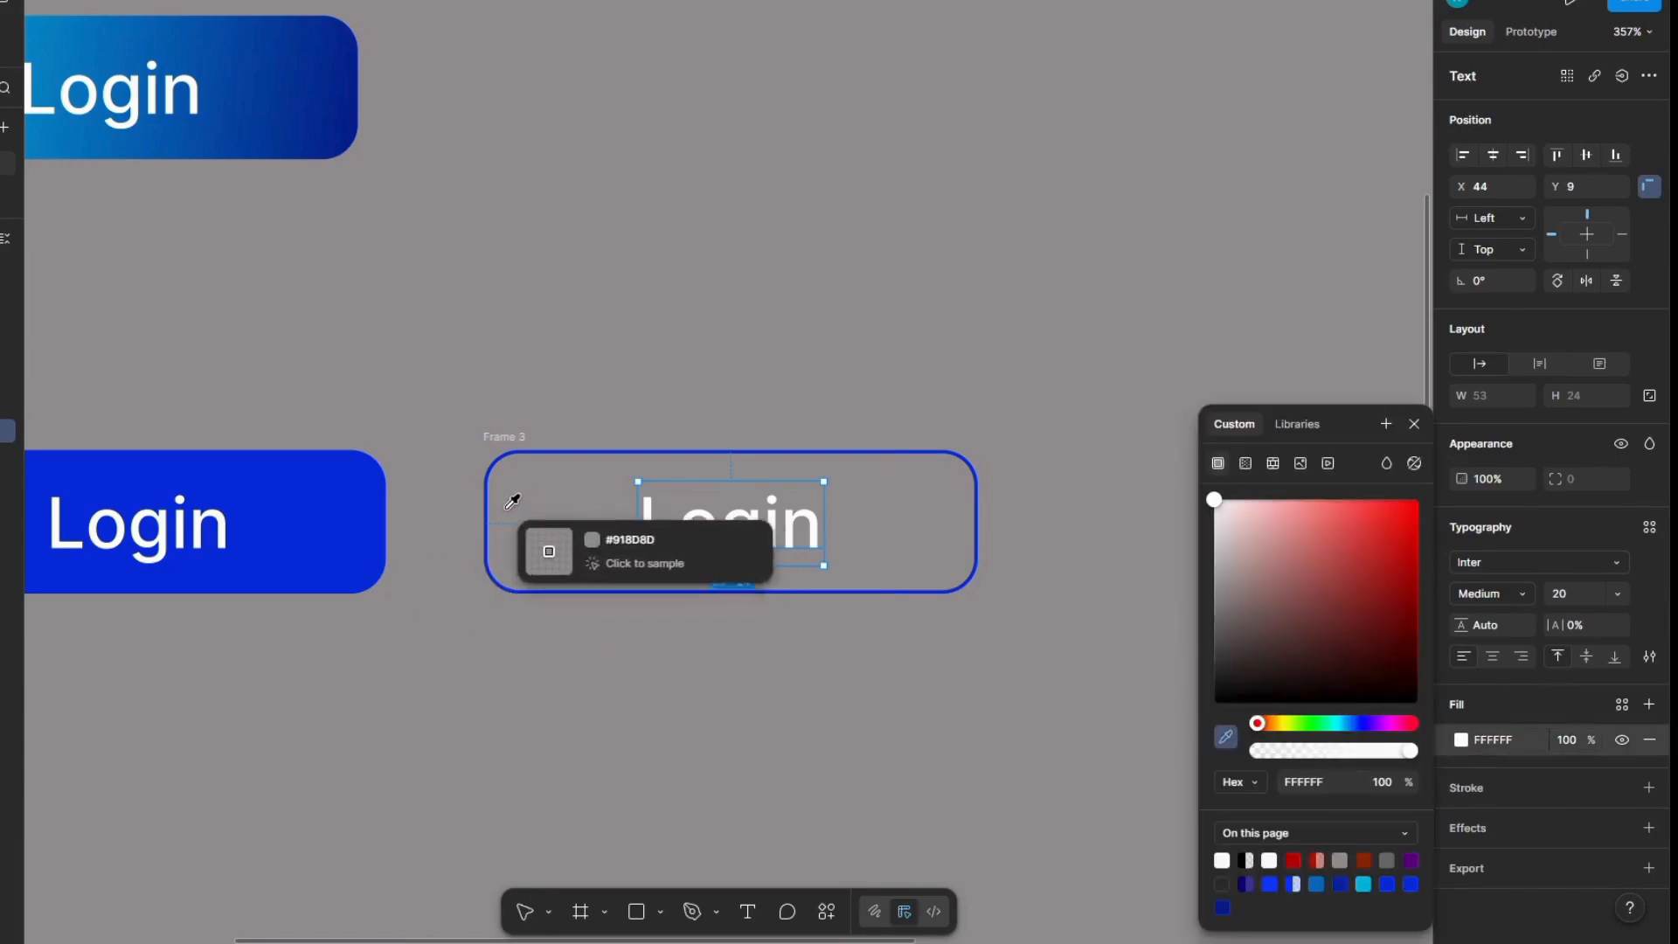
{"action": "left_click", "coordinate": [313, 529]}
{"action": "left_click", "coordinate": [644, 359]}
Step: Compare the solid blue Login button with its outlined copy
{"action": "scroll", "coordinate": [988, 514], "scroll_direction": "left", "scroll_amount": 2}
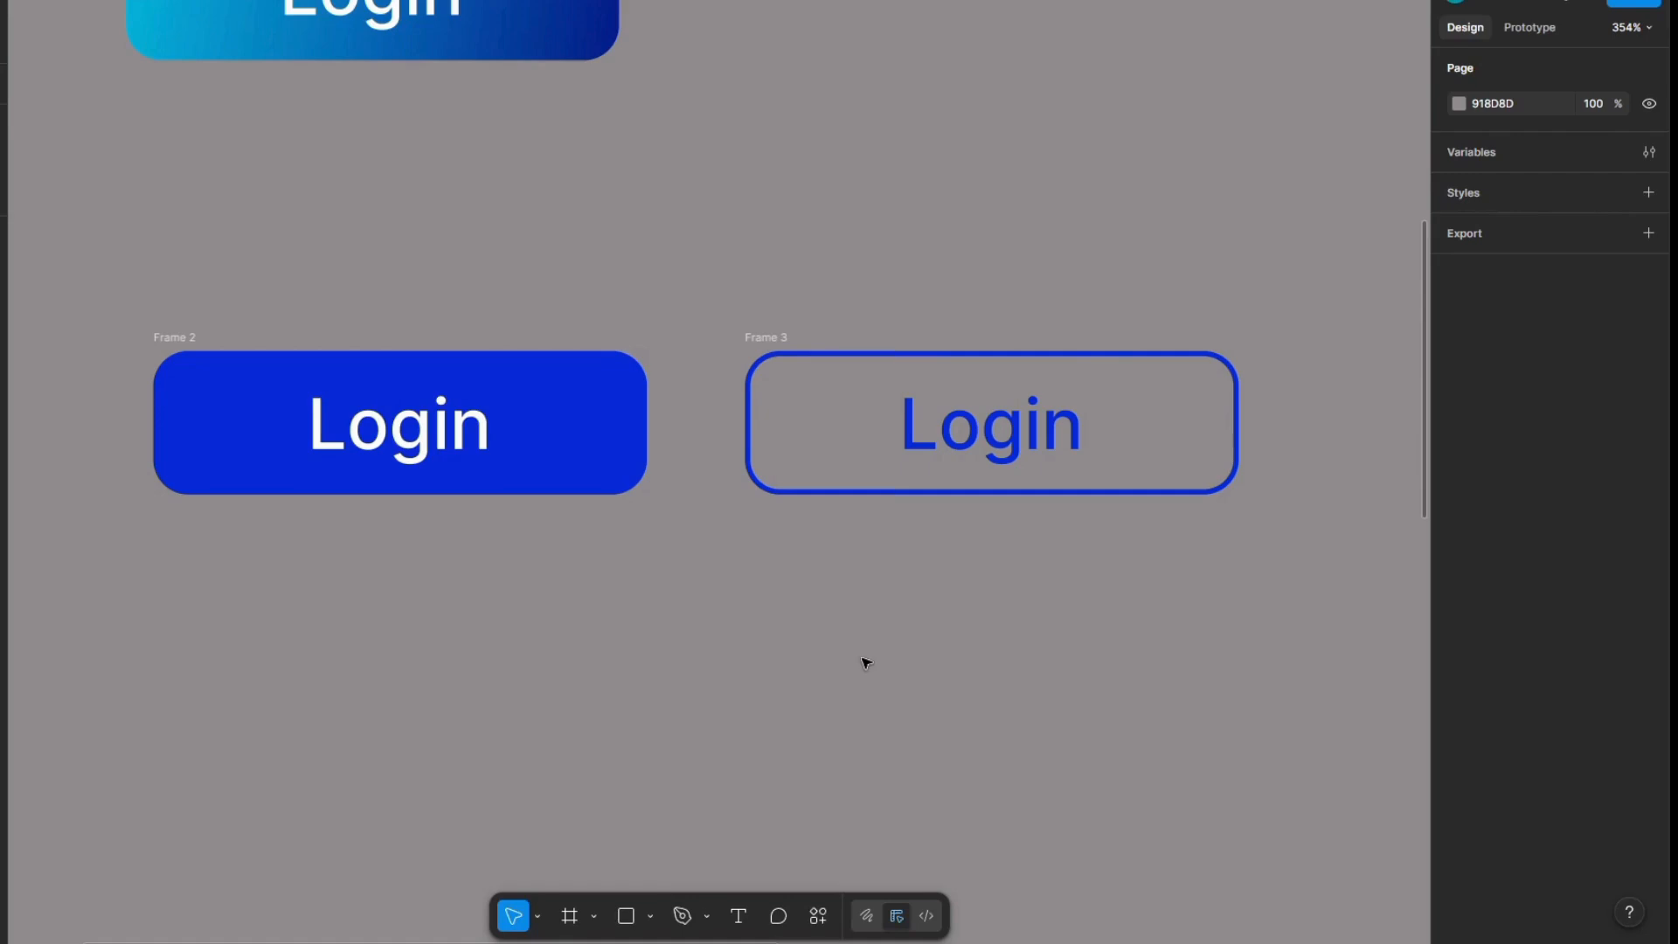
{"action": "scroll", "coordinate": [920, 644], "scroll_direction": "up", "scroll_amount": 2}
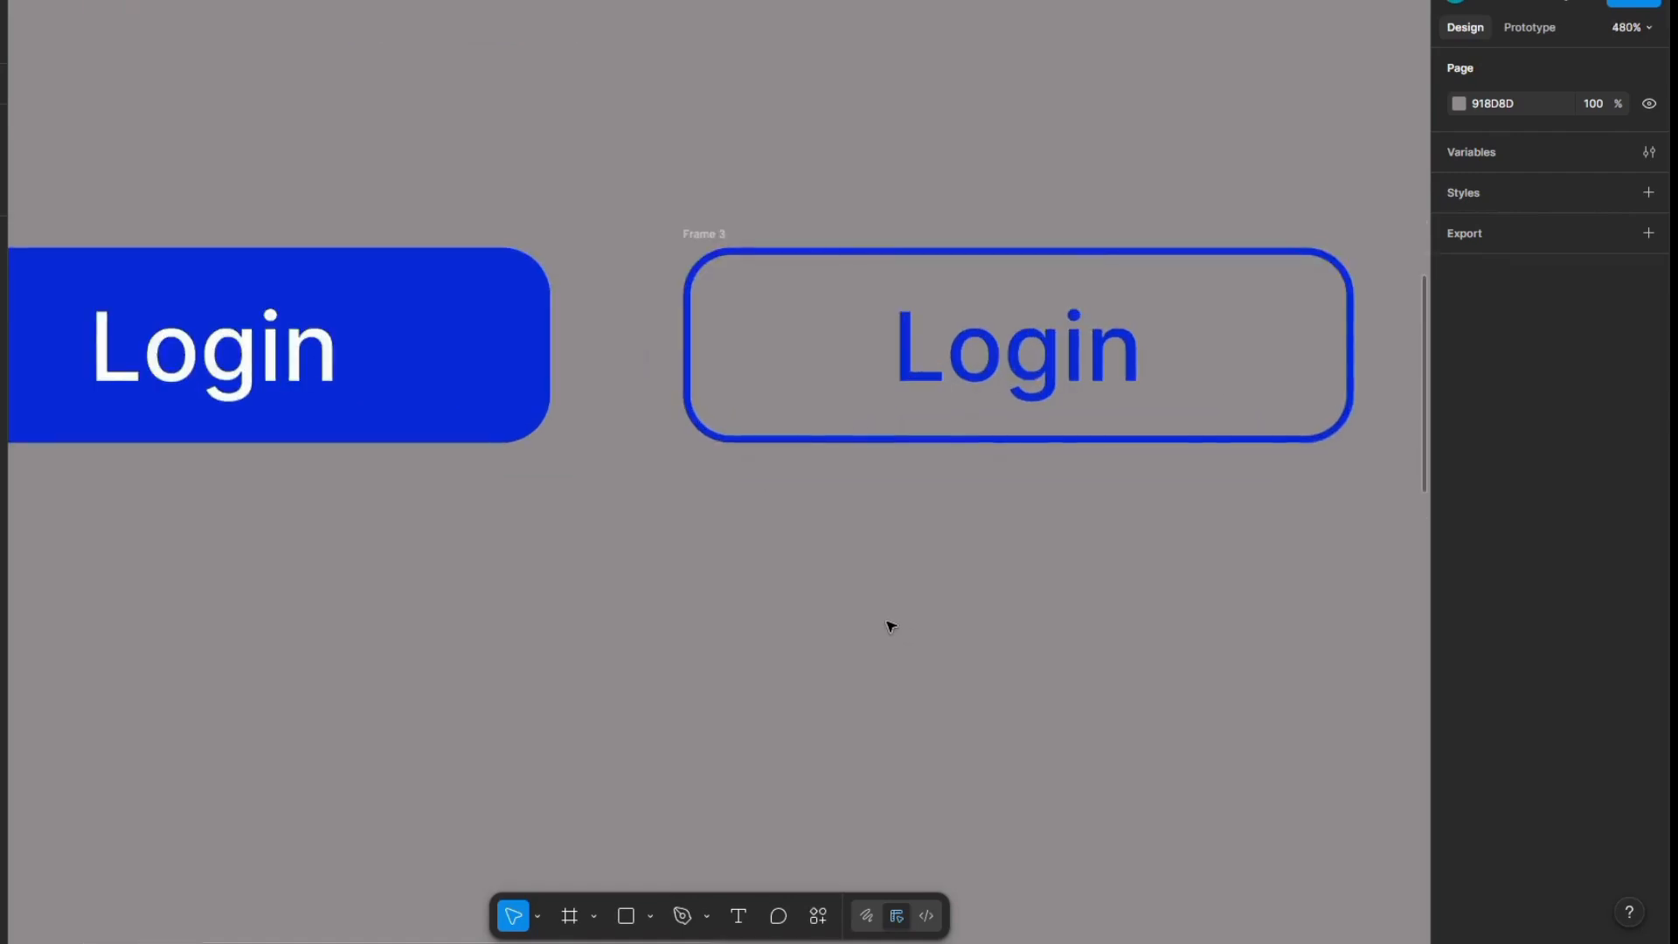
{"action": "scroll", "coordinate": [883, 624], "scroll_direction": "down", "scroll_amount": 2}
{"action": "scroll", "coordinate": [841, 606], "scroll_direction": "right", "scroll_amount": 2}
{"action": "scroll", "coordinate": [786, 581], "scroll_direction": "up", "scroll_amount": 3}
{"action": "scroll", "coordinate": [790, 584], "scroll_direction": "down", "scroll_amount": 5}
{"action": "left_click", "coordinate": [645, 404]}
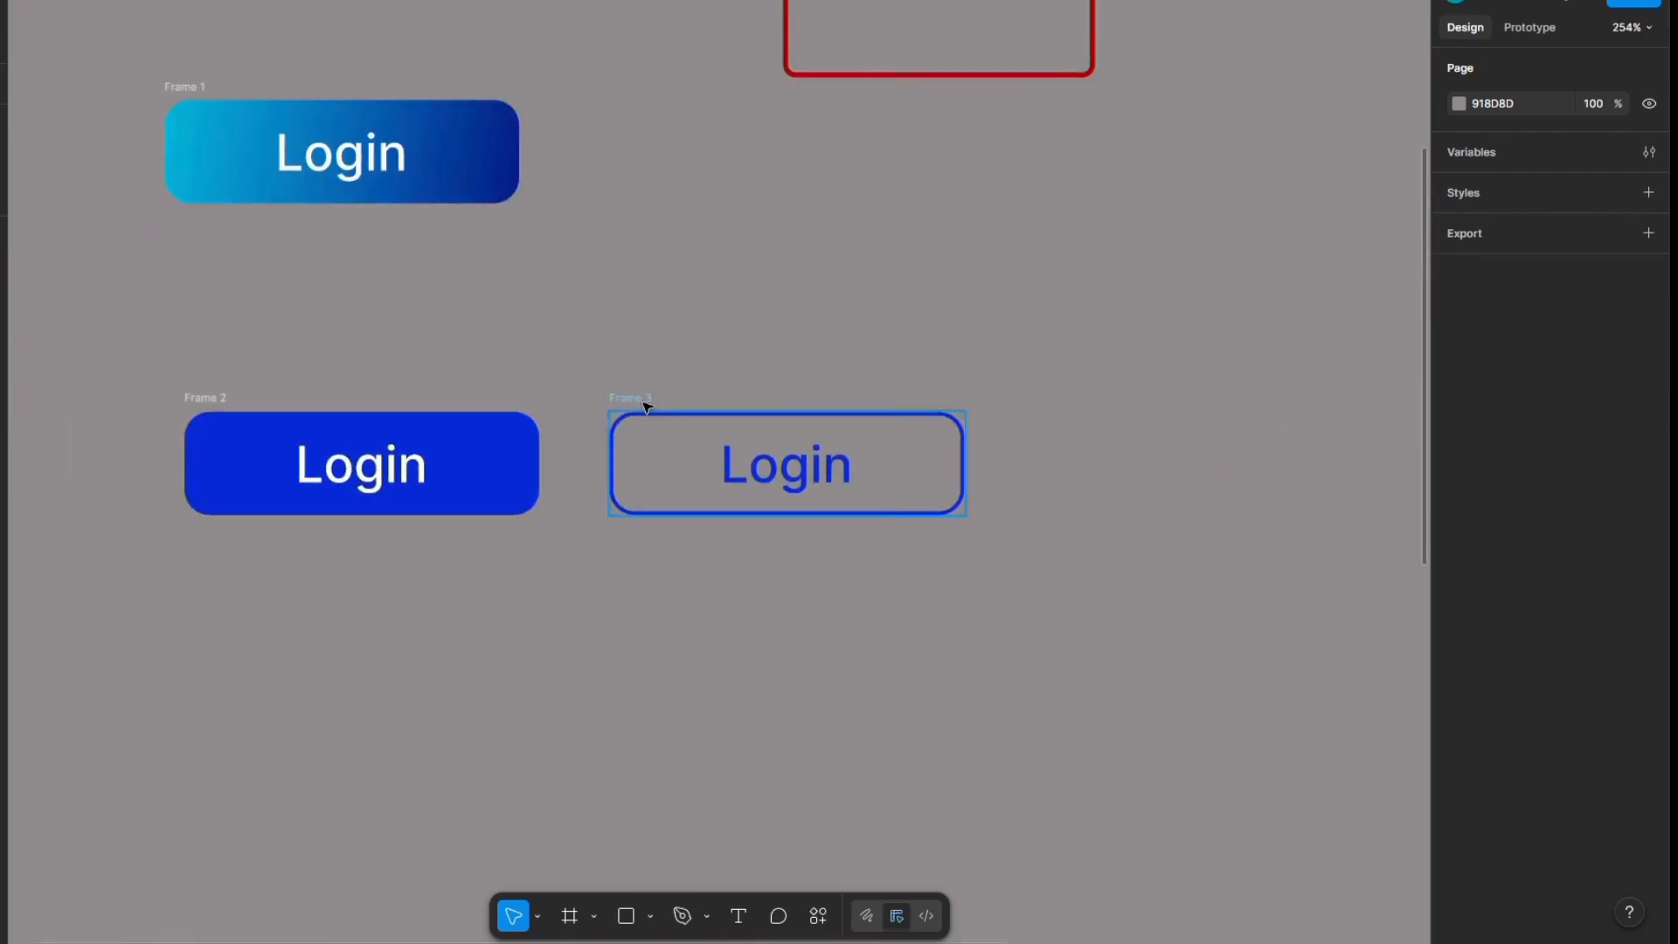
Step: Try the red outlined rectangle's stroke on its bottom side only, and set it back to all sides
{"action": "scroll", "coordinate": [1061, 495], "scroll_direction": "up", "scroll_amount": 5}
{"action": "scroll", "coordinate": [928, 516], "scroll_direction": "left", "scroll_amount": 2}
{"action": "scroll", "coordinate": [923, 514], "scroll_direction": "up", "scroll_amount": 2}
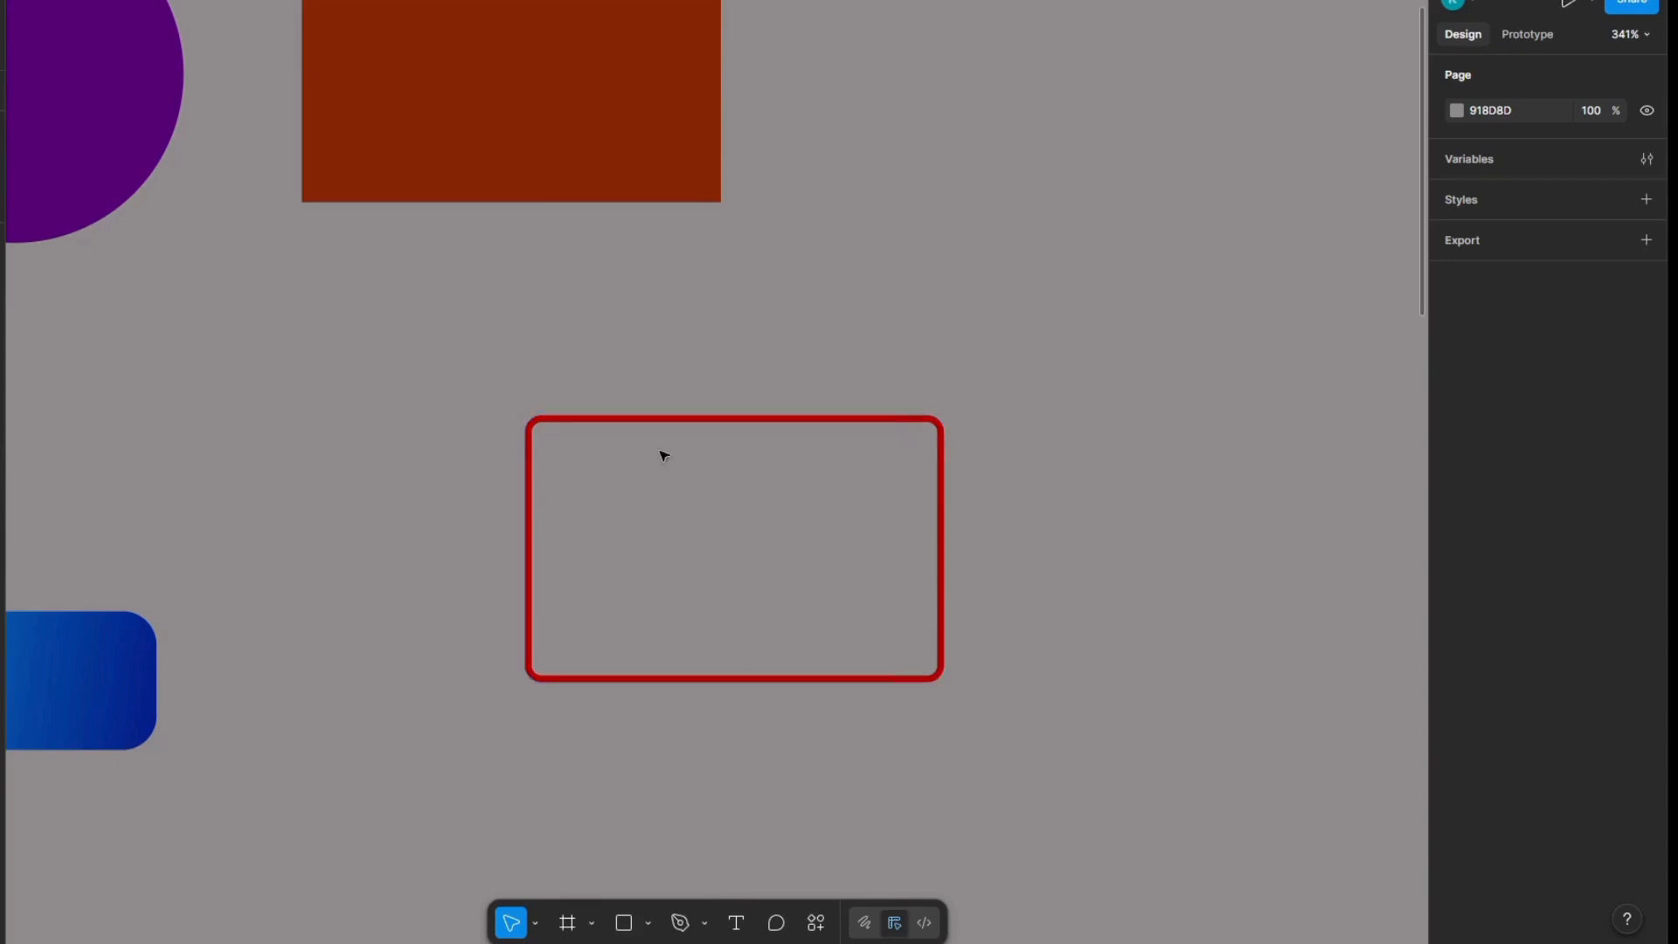
{"action": "left_click", "coordinate": [798, 679]}
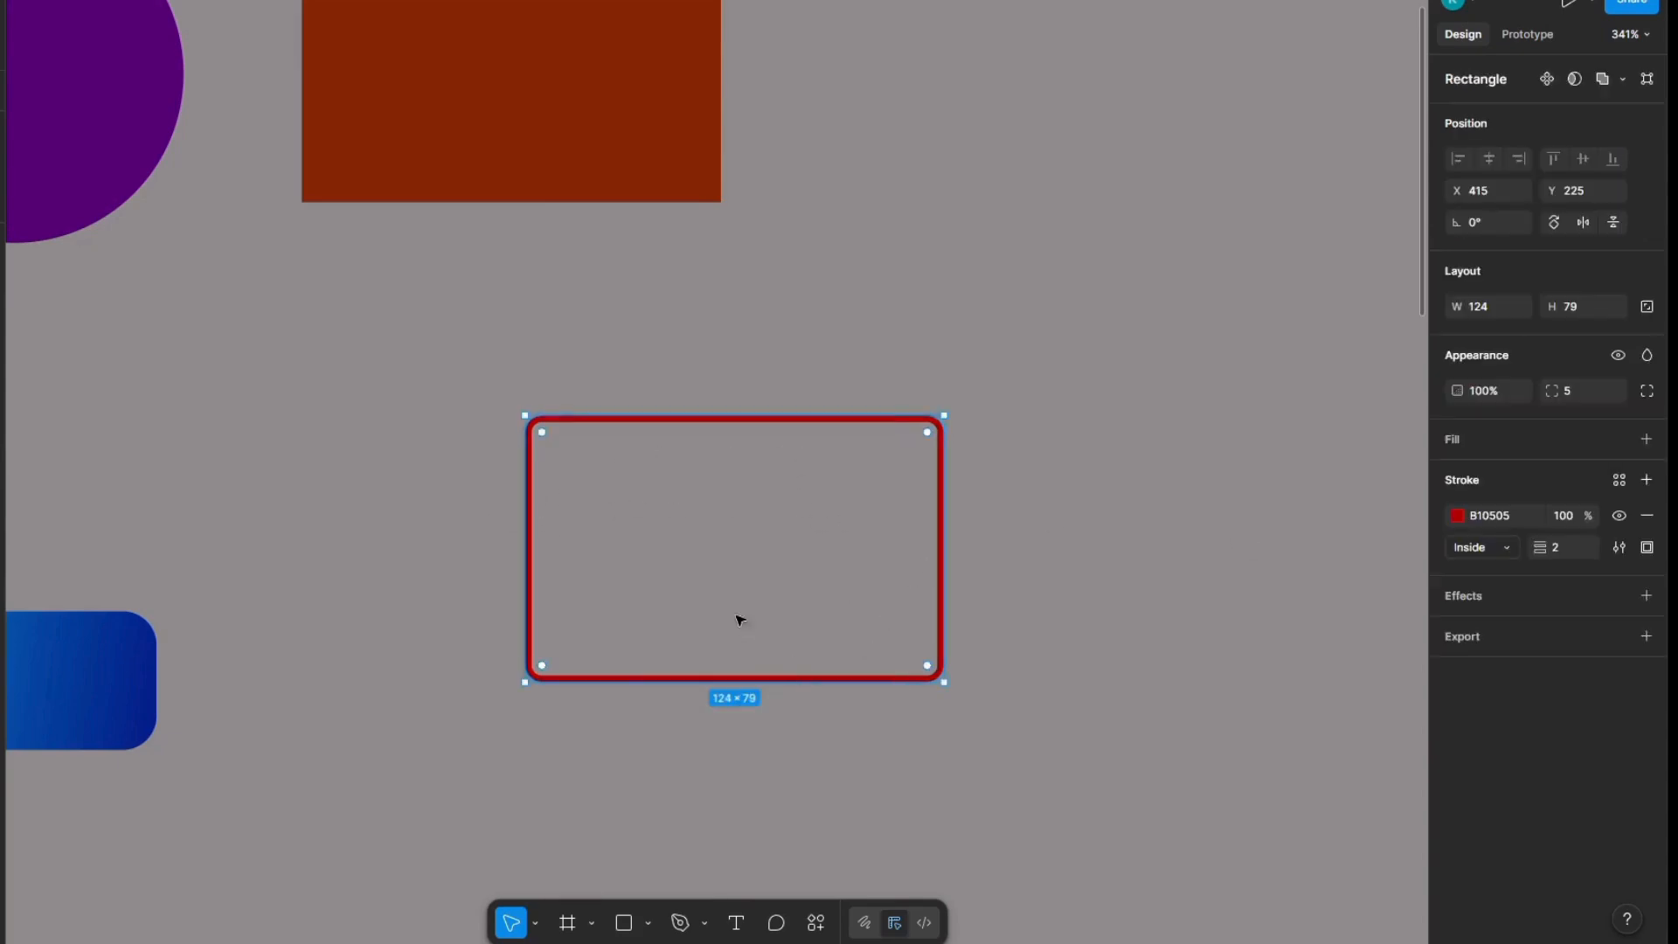
{"action": "left_click", "coordinate": [1647, 547]}
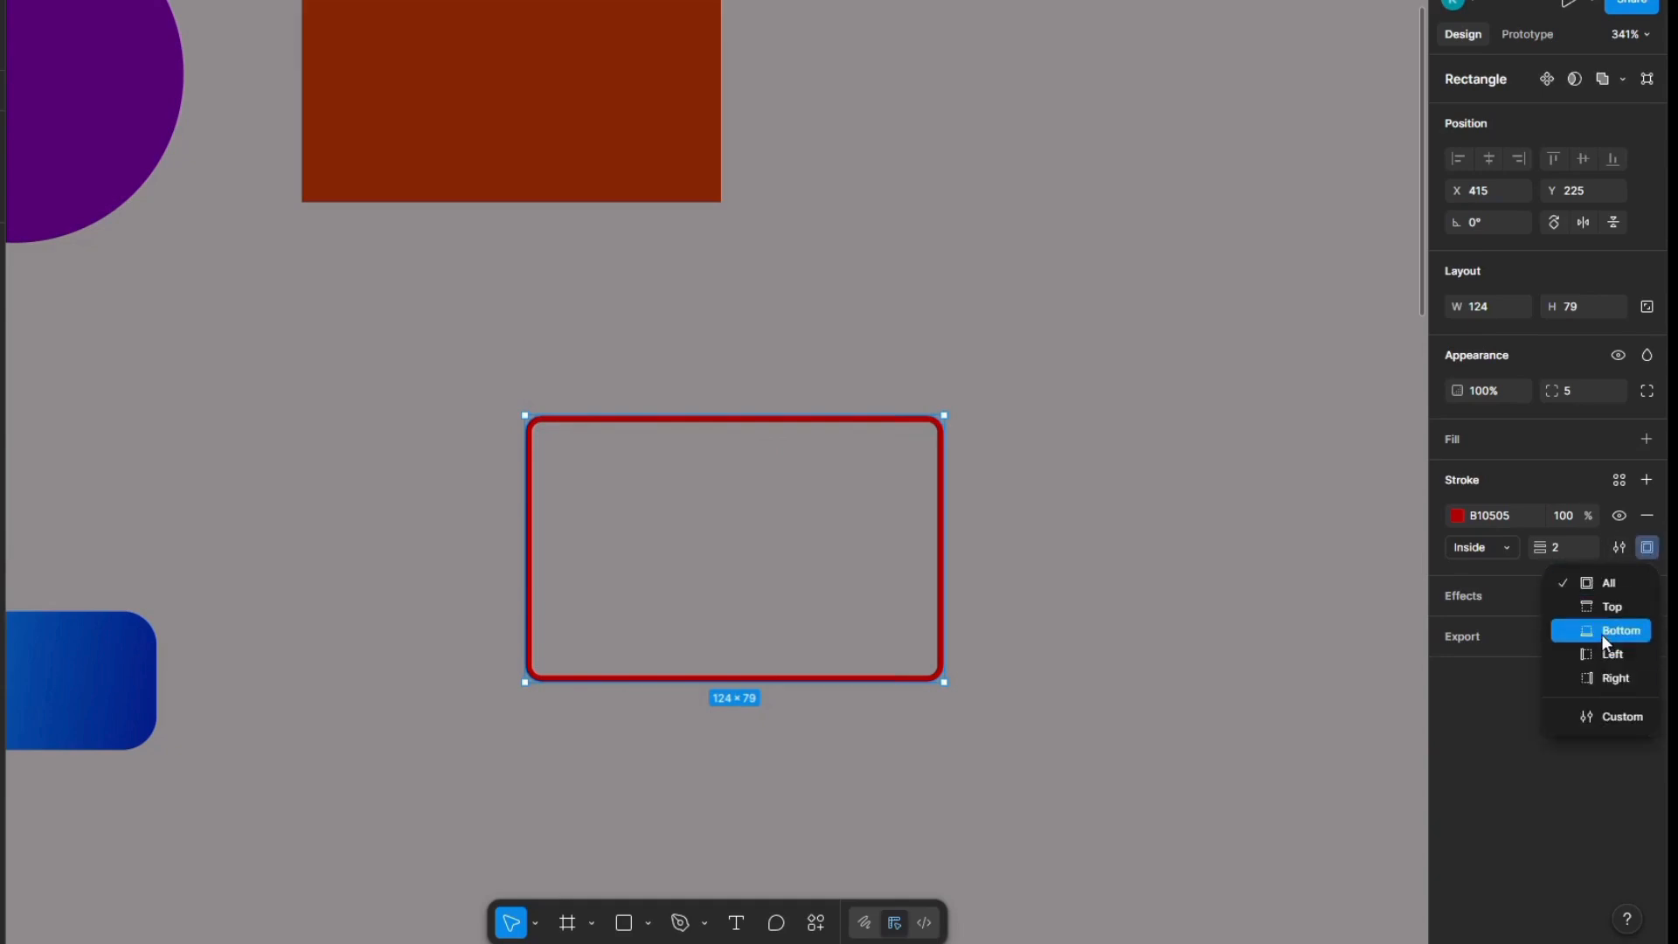
{"action": "left_click", "coordinate": [1203, 513]}
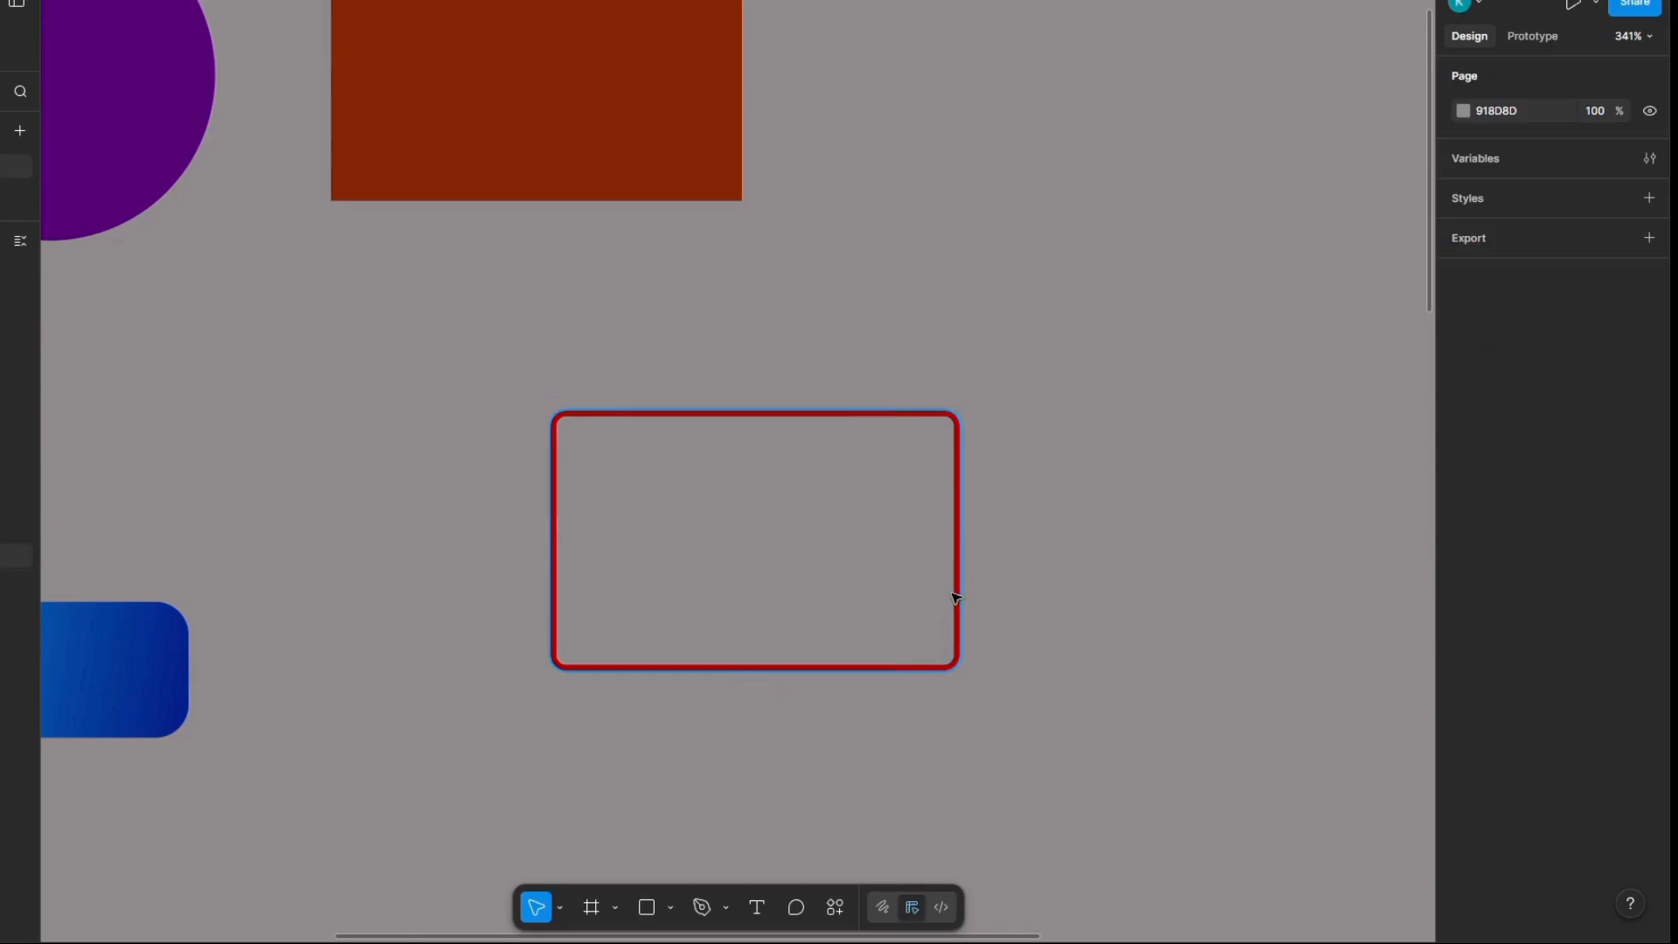
{"action": "left_click", "coordinate": [941, 609]}
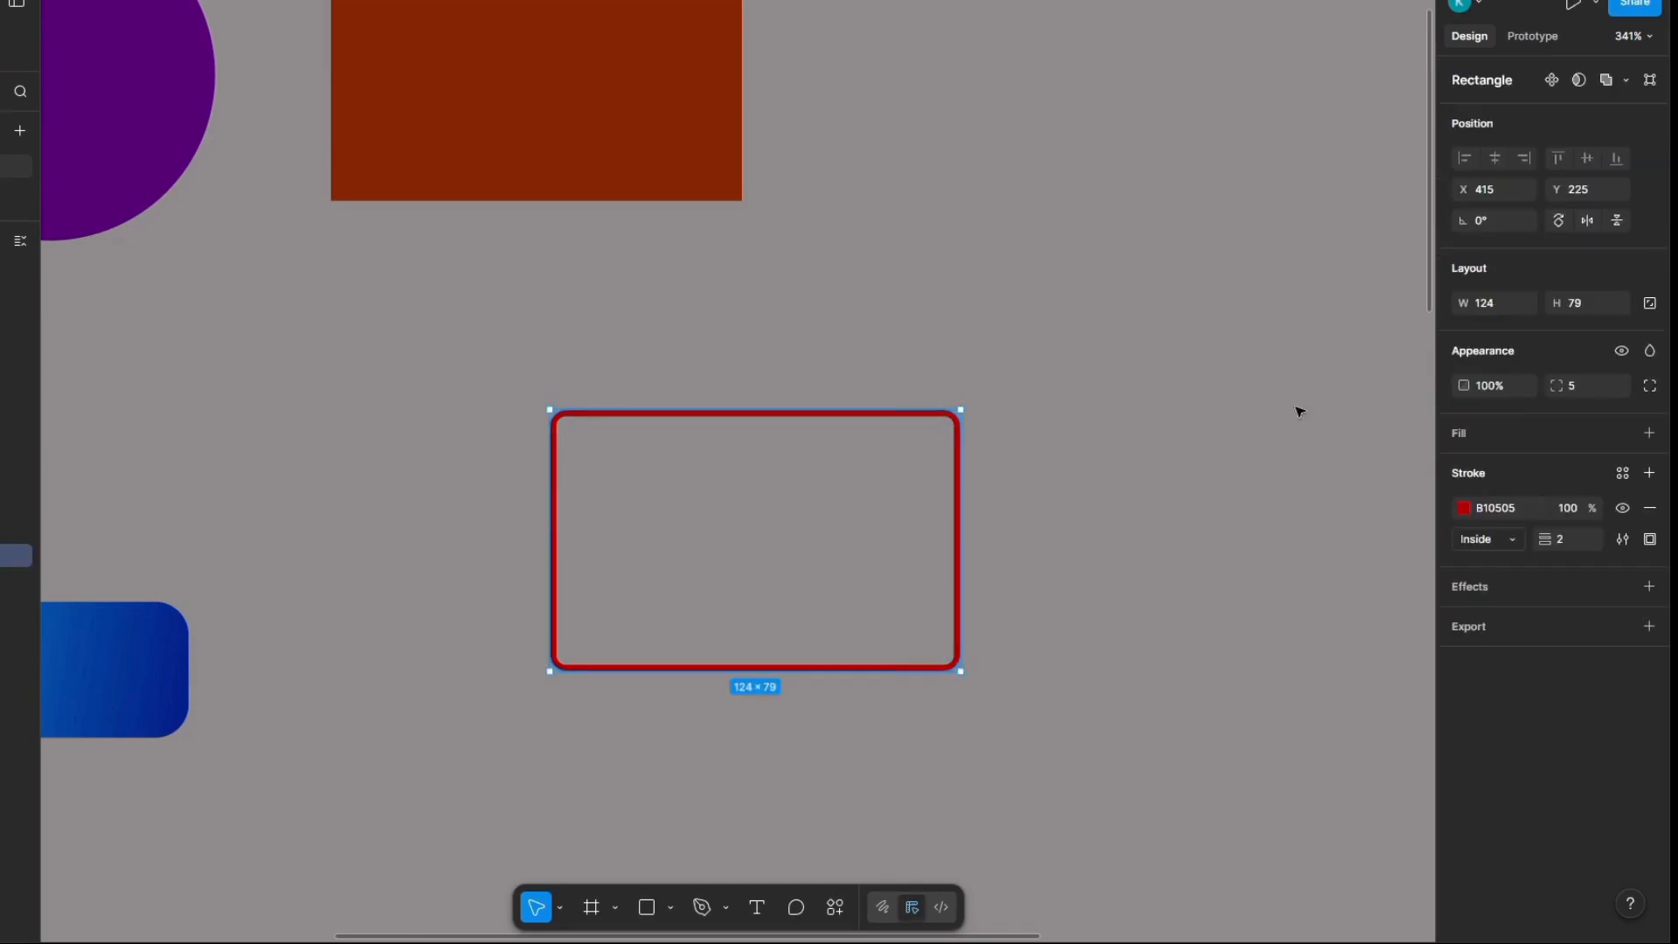
{"action": "left_click", "coordinate": [1652, 541]}
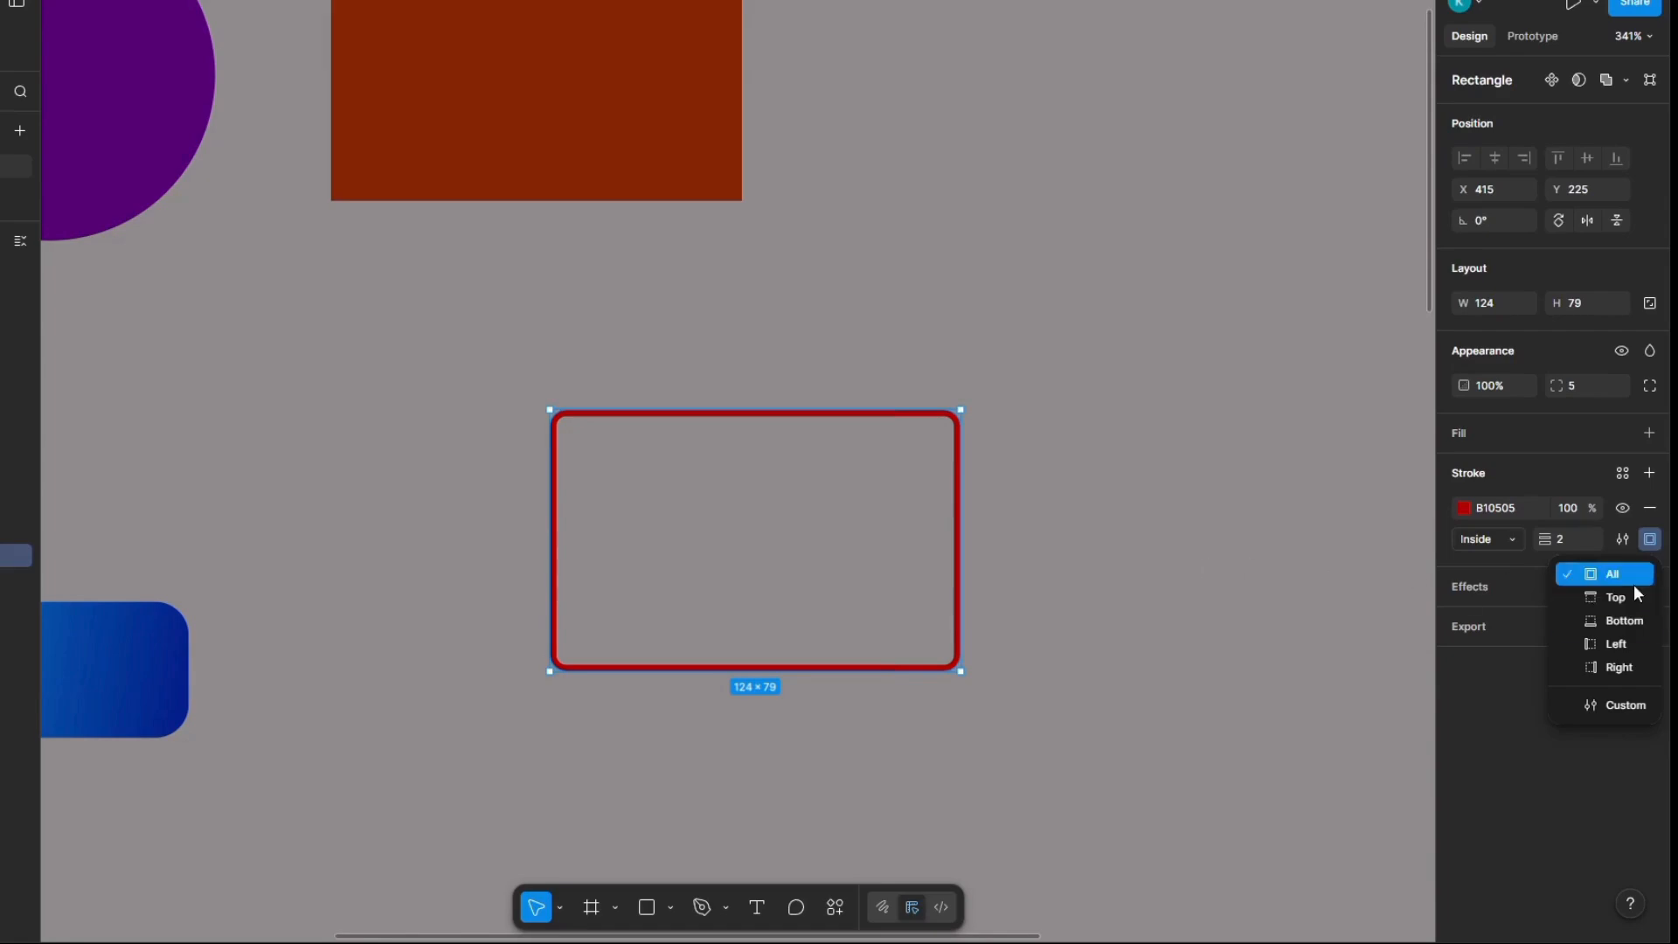
{"action": "left_click", "coordinate": [1637, 622]}
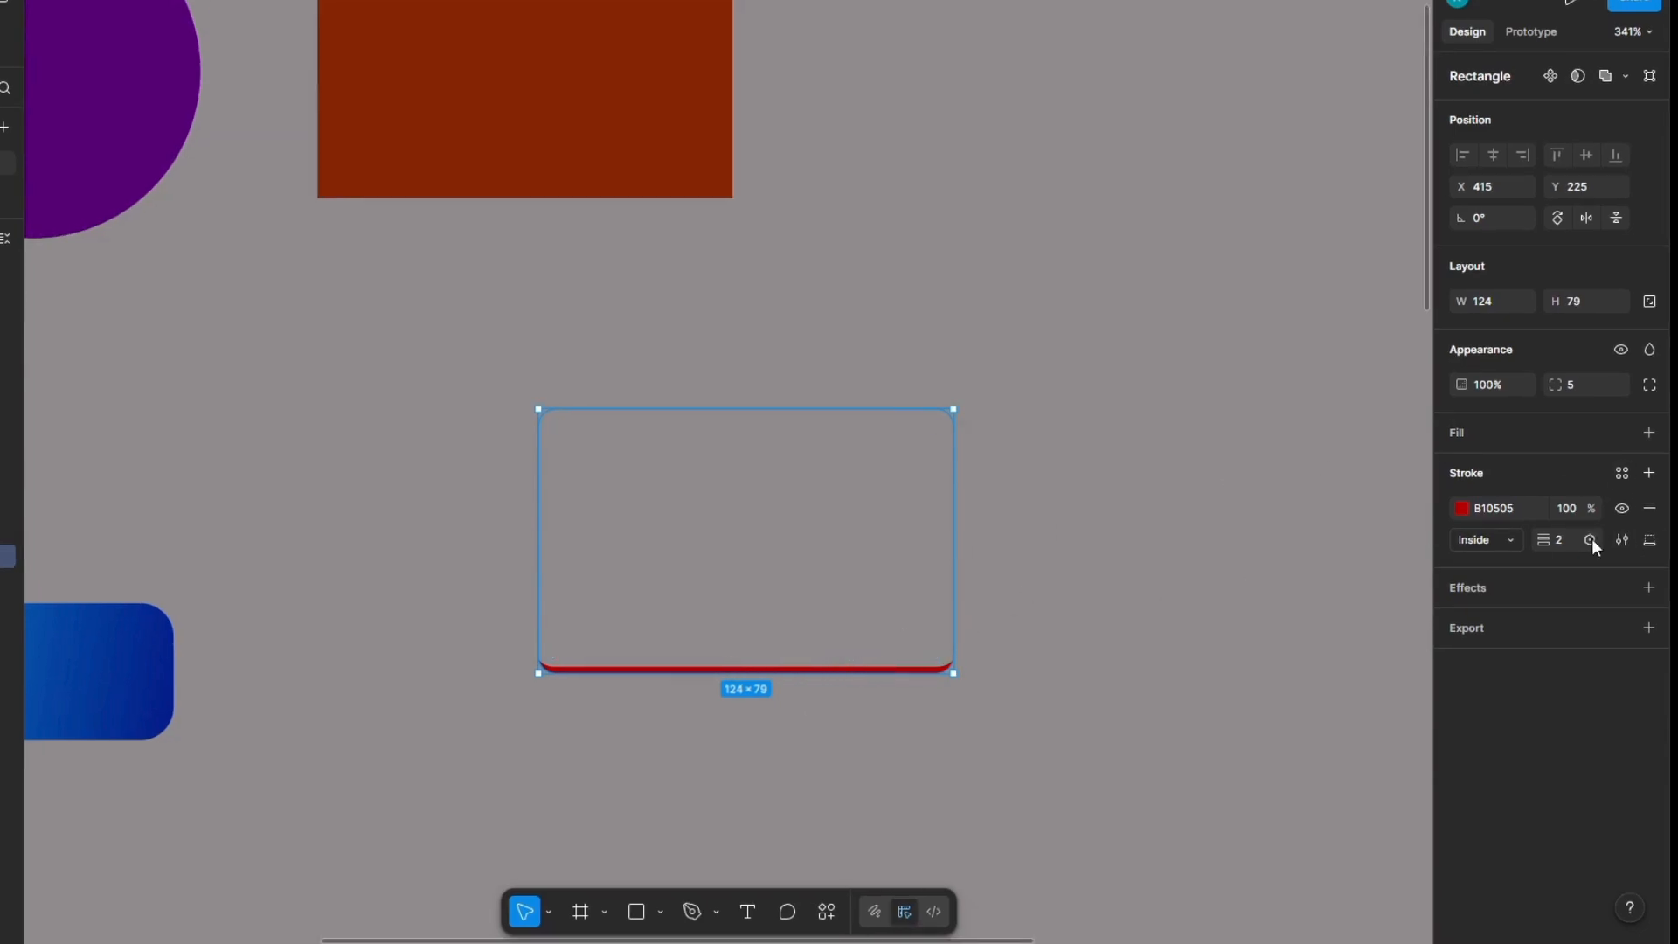
{"action": "left_click", "coordinate": [1651, 540]}
{"action": "left_click", "coordinate": [1613, 576]}
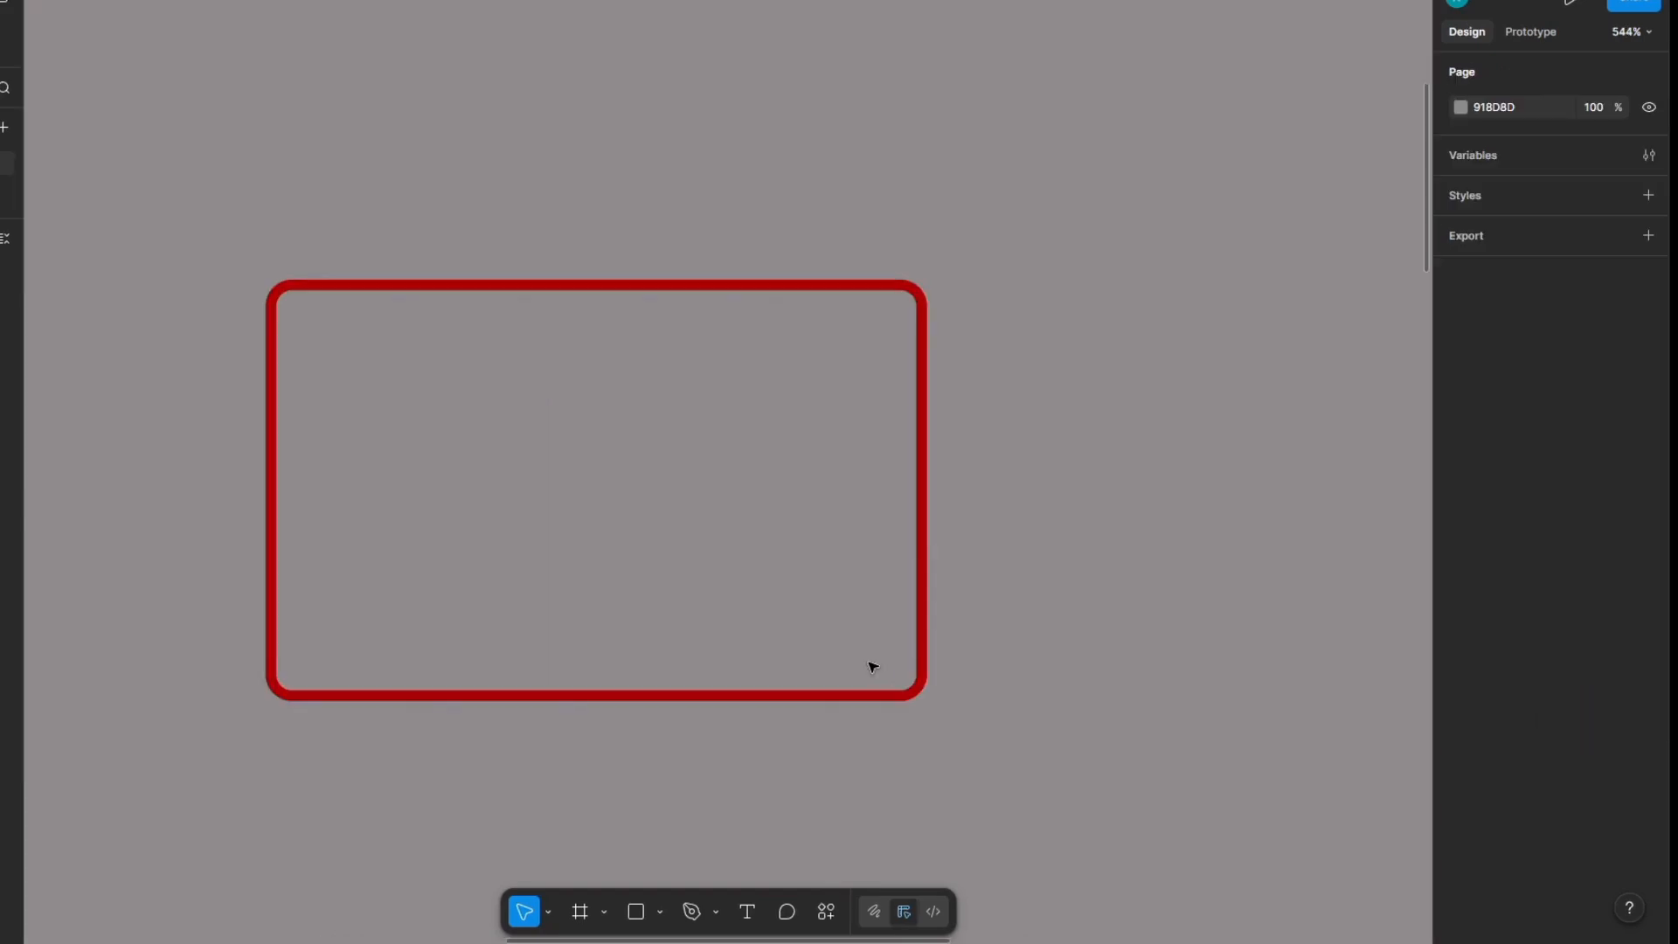
Step: Change the red rectangle's stroke style to Dashed with a dash length of 8
{"action": "left_click", "coordinate": [926, 683]}
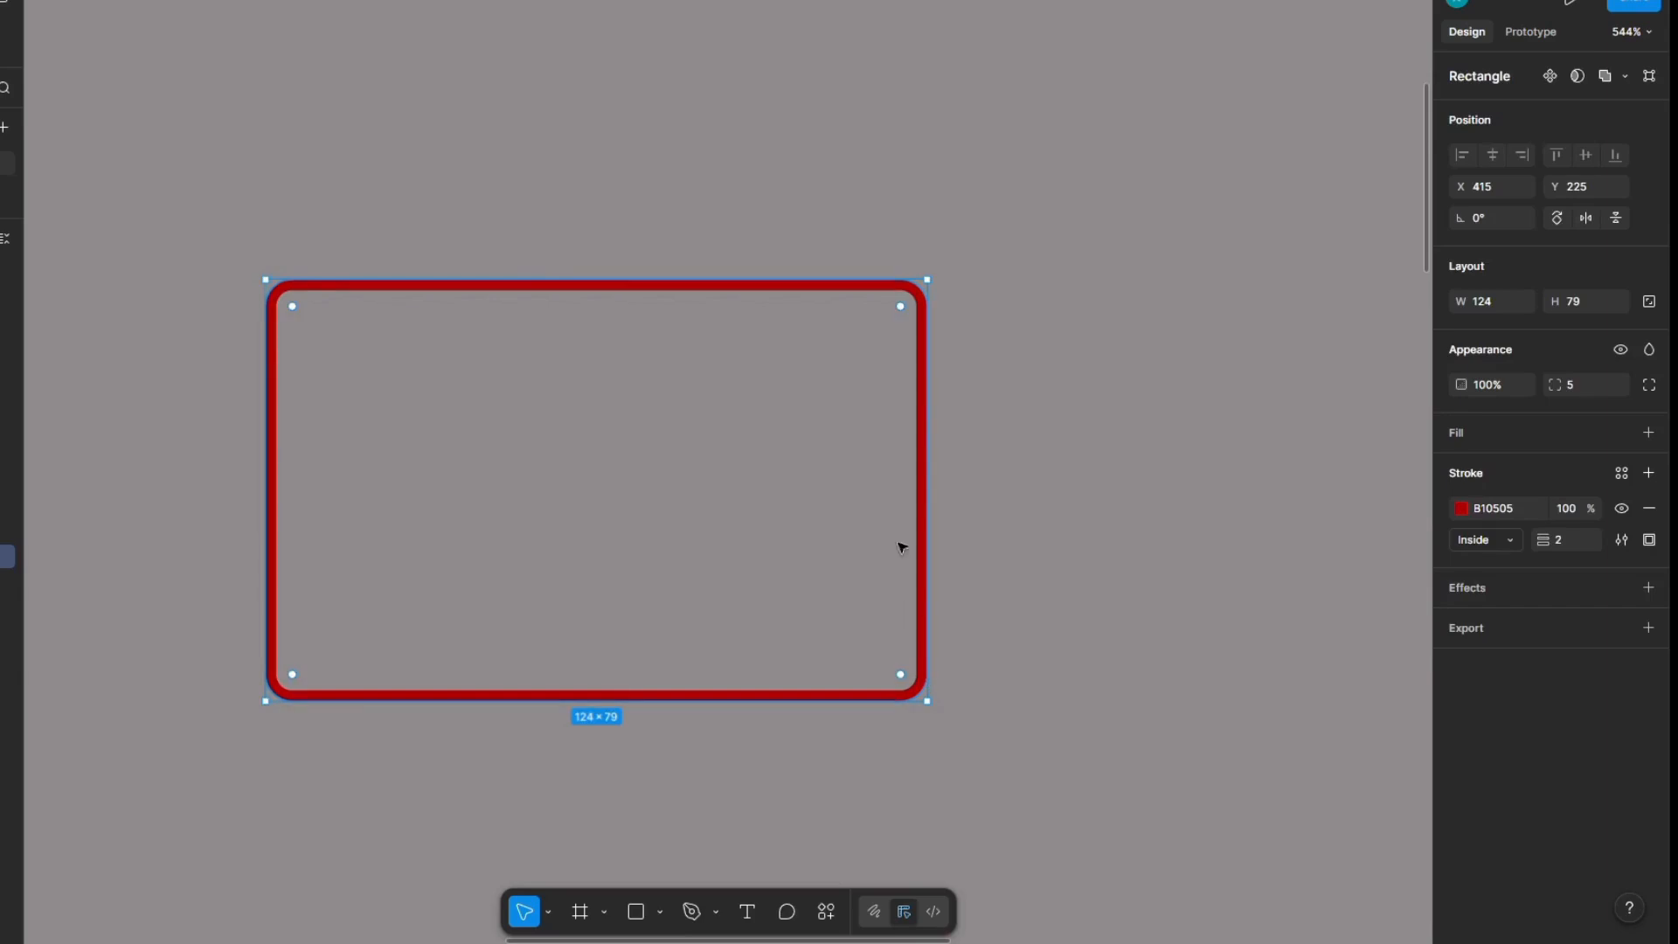
{"action": "left_click", "coordinate": [1623, 539]}
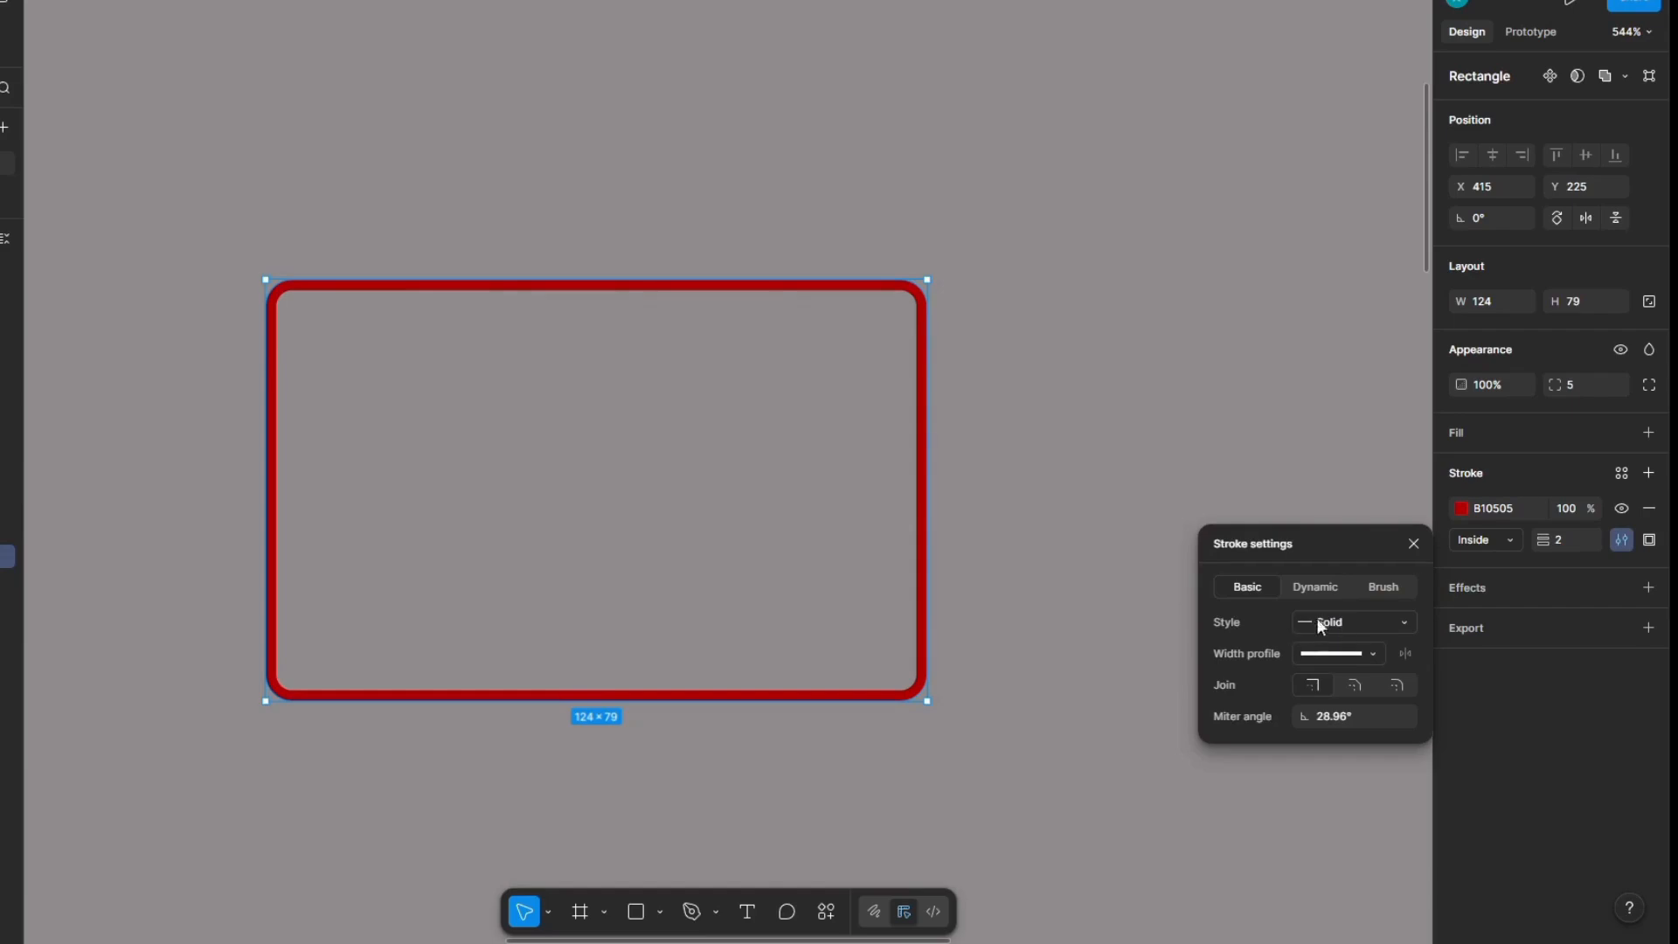
{"action": "left_click", "coordinate": [1355, 621]}
{"action": "left_click", "coordinate": [1364, 647]}
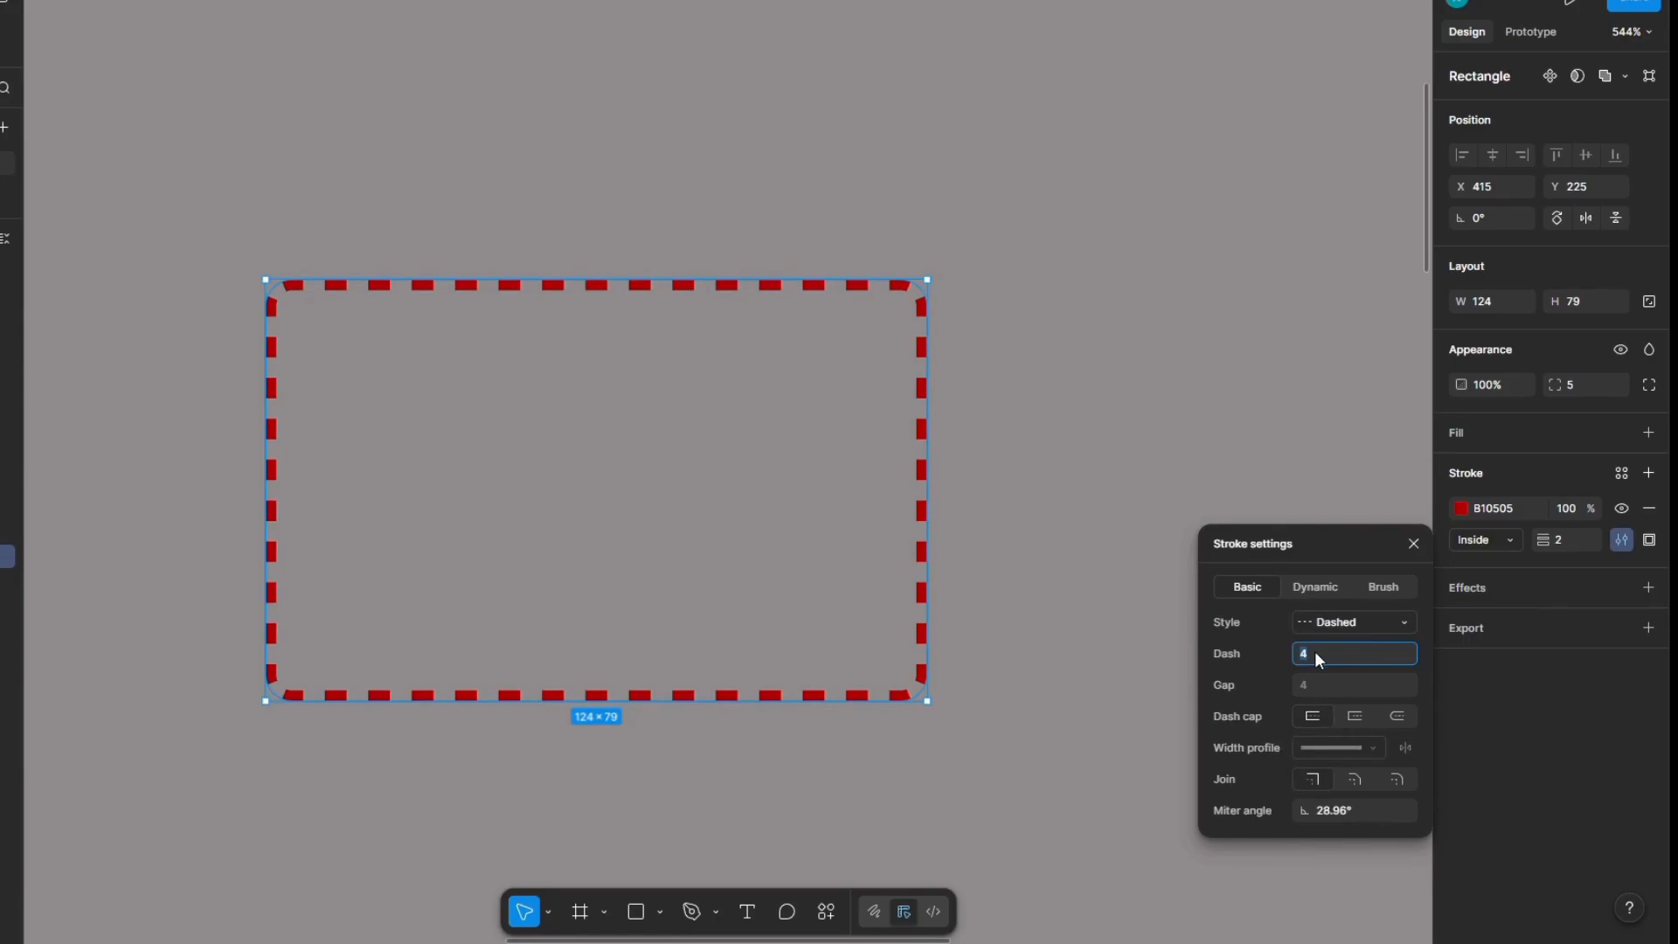
{"action": "type", "text": "8"}
{"action": "key", "text": "Return"}
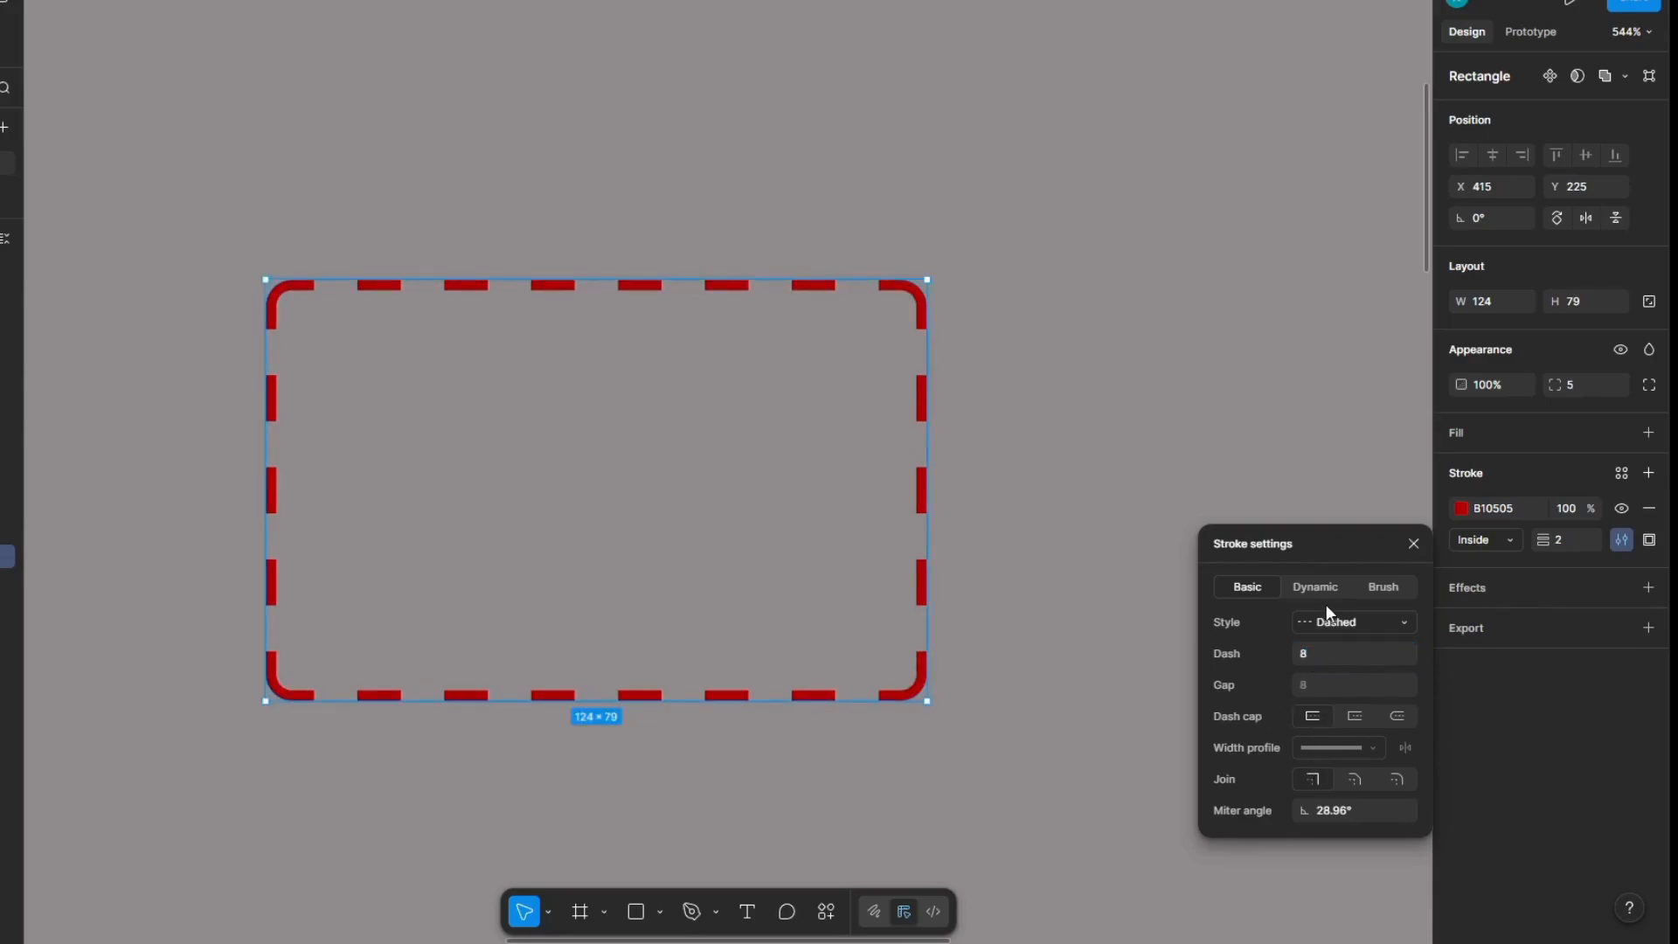
Step: Set the gap between the dashes of the rectangle's stroke to 2, and raise it to 4
{"action": "left_click", "coordinate": [1317, 687]}
{"action": "type", "text": "2"}
{"action": "key", "text": "Return"}
{"action": "left_click", "coordinate": [1320, 681]}
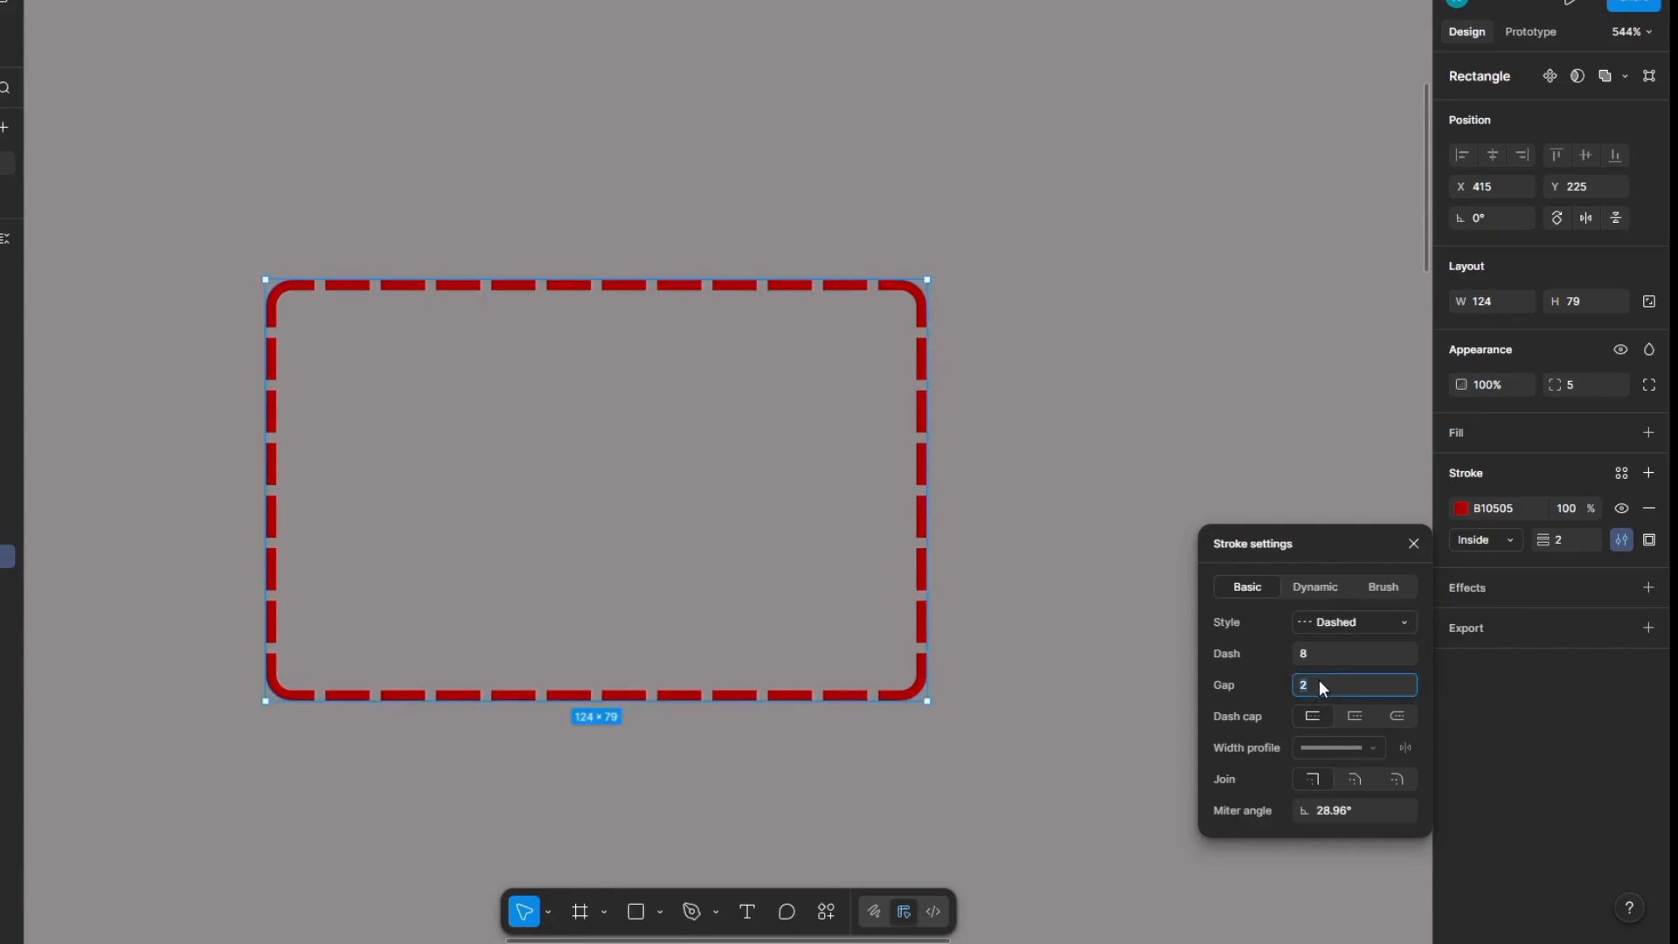
{"action": "type", "text": "4"}
{"action": "key", "text": "Return"}
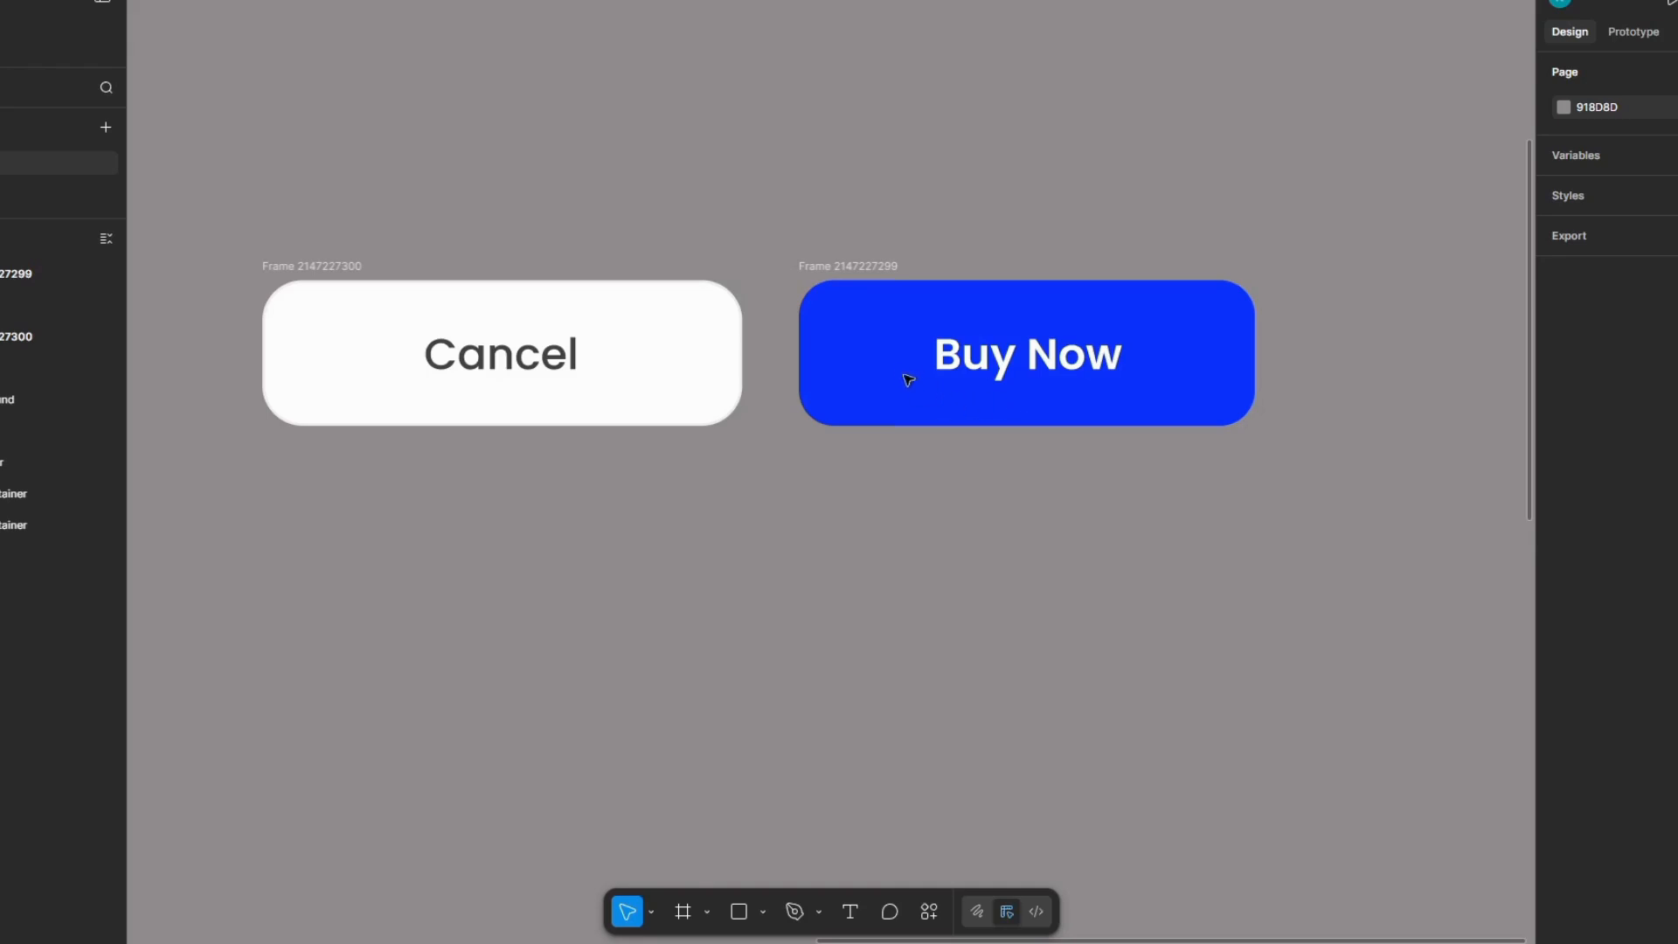
Step: Examine the fill and stroke settings of the Buy Now and Cancel buttons as examples of solid and outlined styles
{"action": "left_click", "coordinate": [855, 269]}
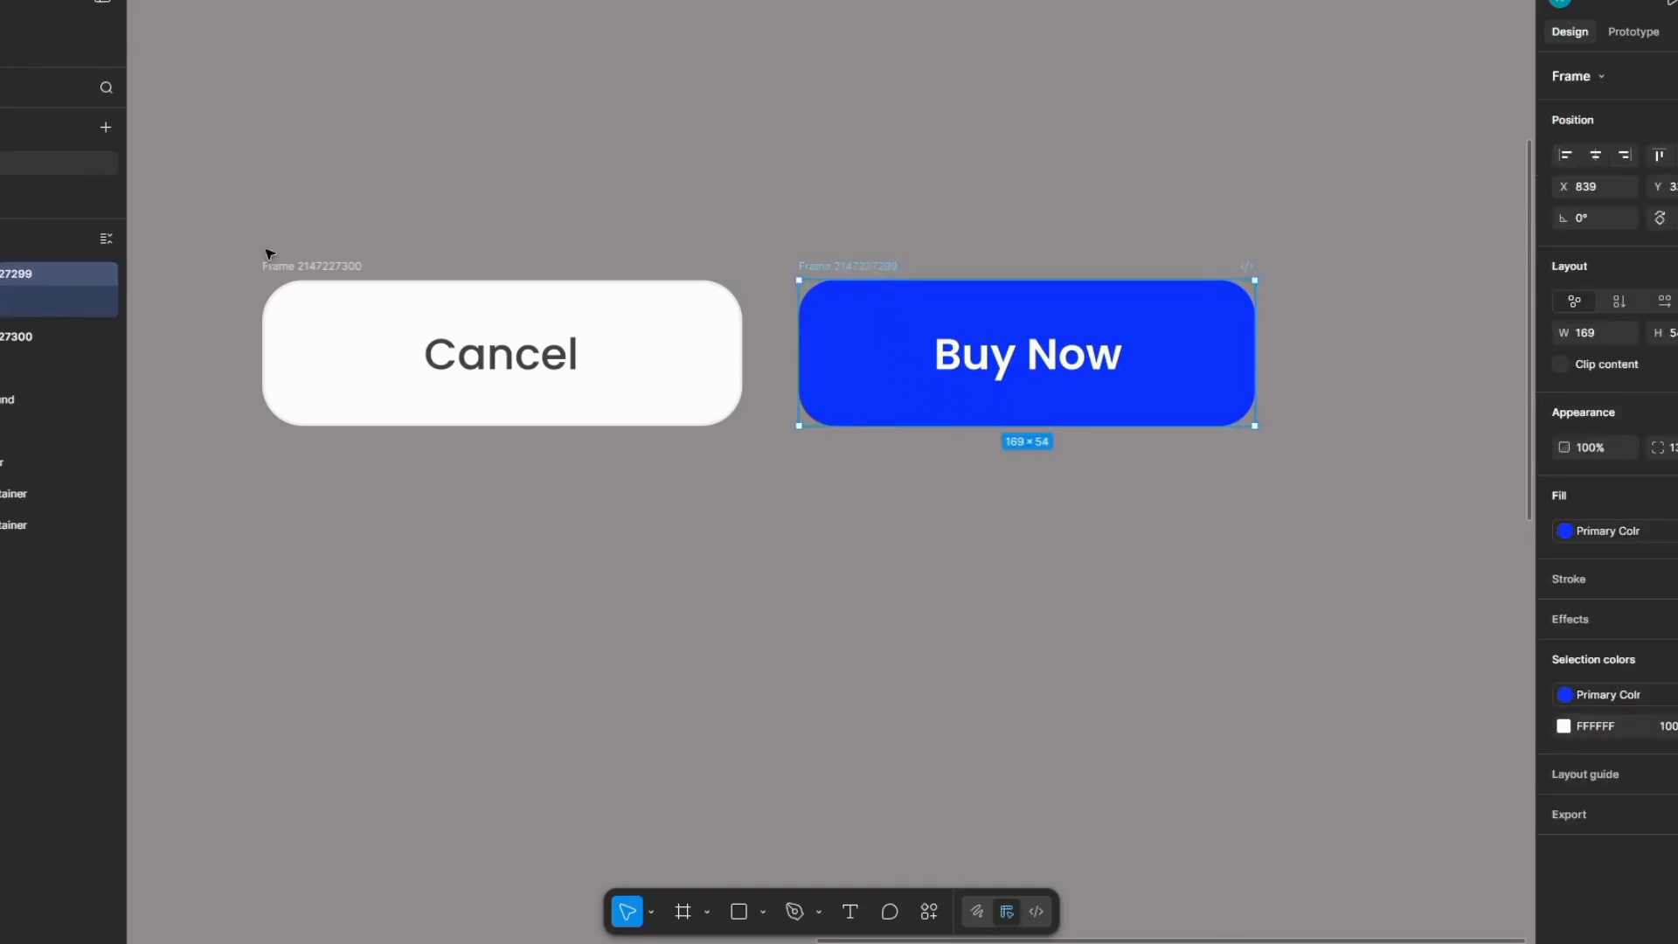
{"action": "left_click", "coordinate": [310, 269]}
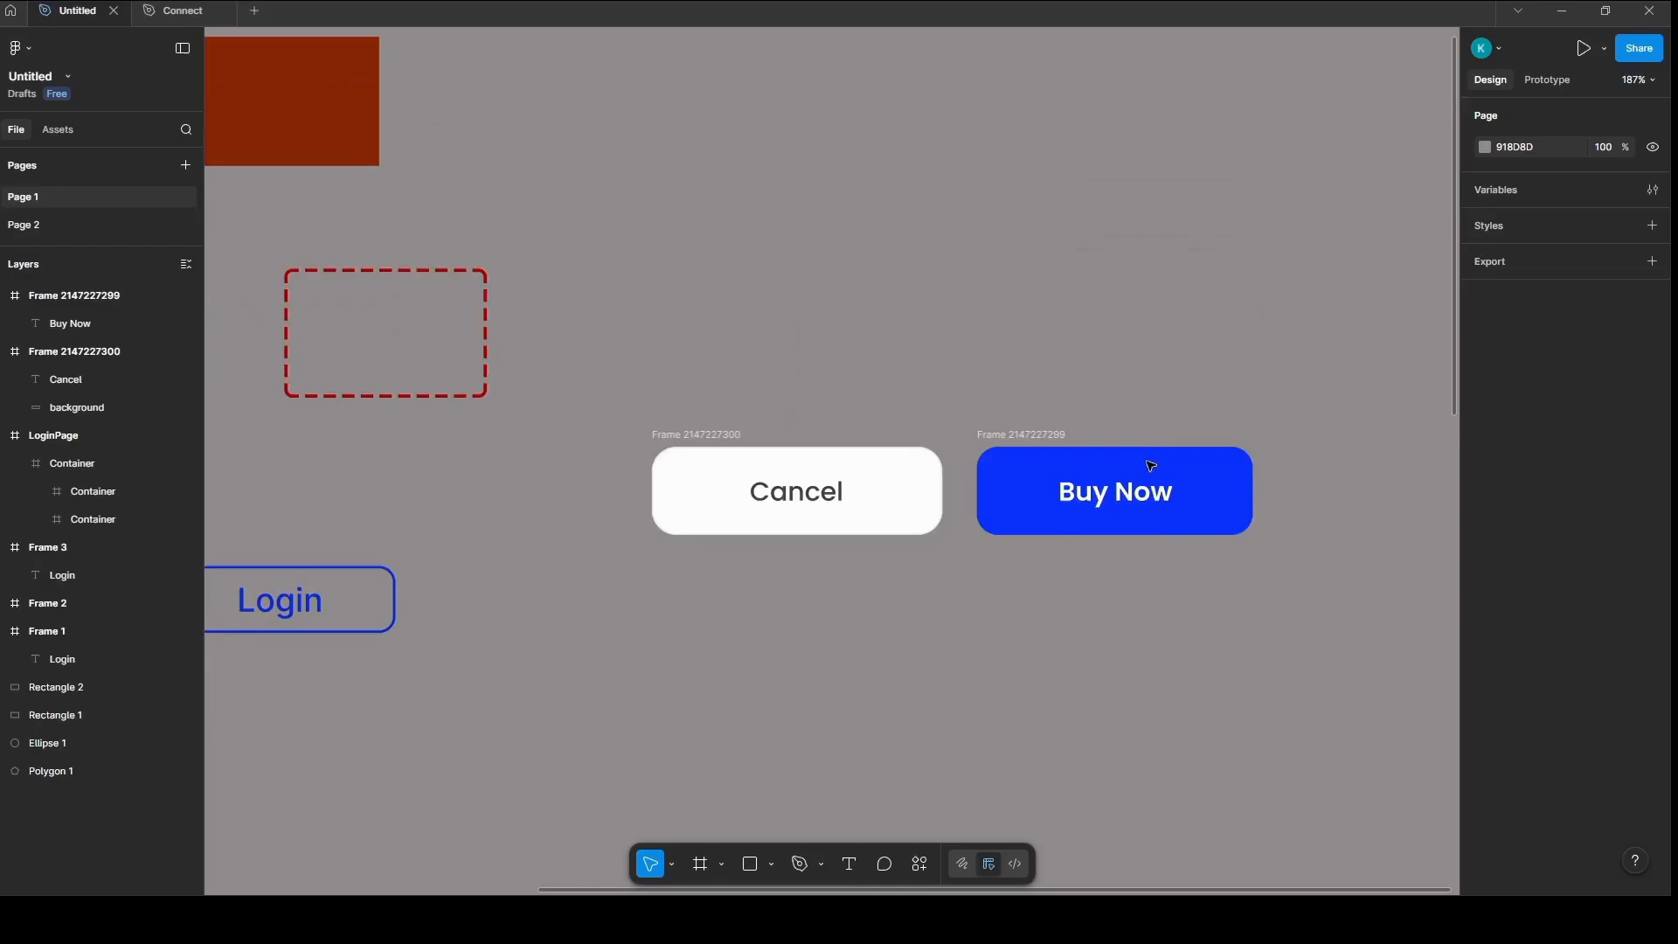
{"action": "scroll", "coordinate": [1151, 472], "scroll_direction": "up", "scroll_amount": 5}
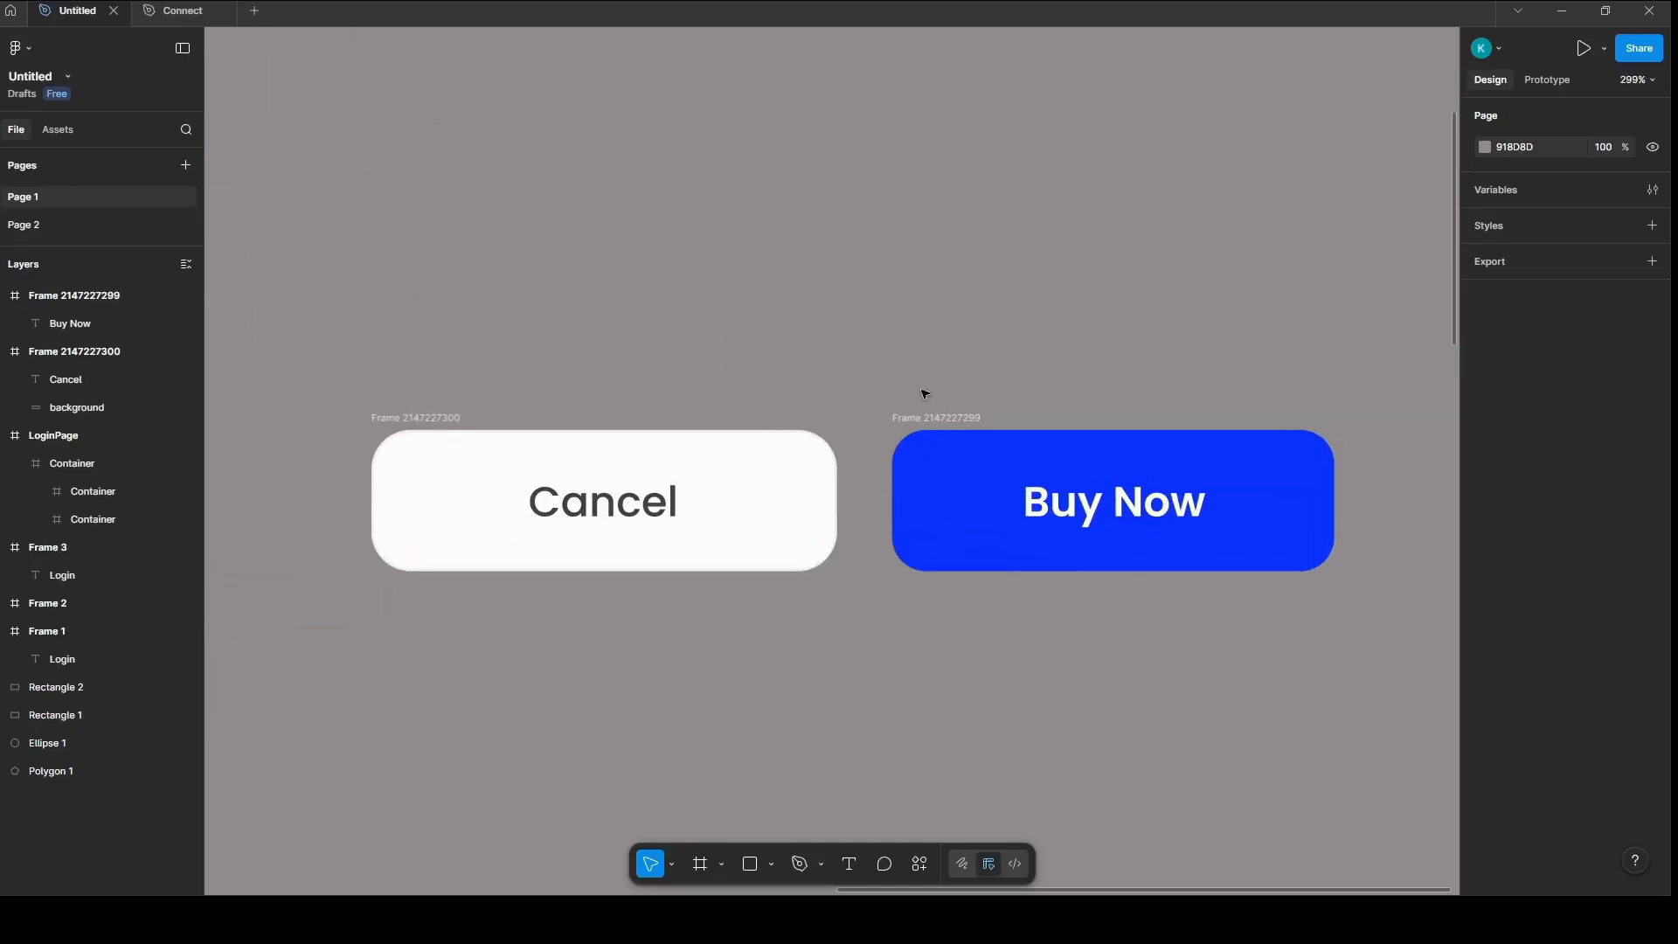
{"action": "left_click", "coordinate": [938, 423]}
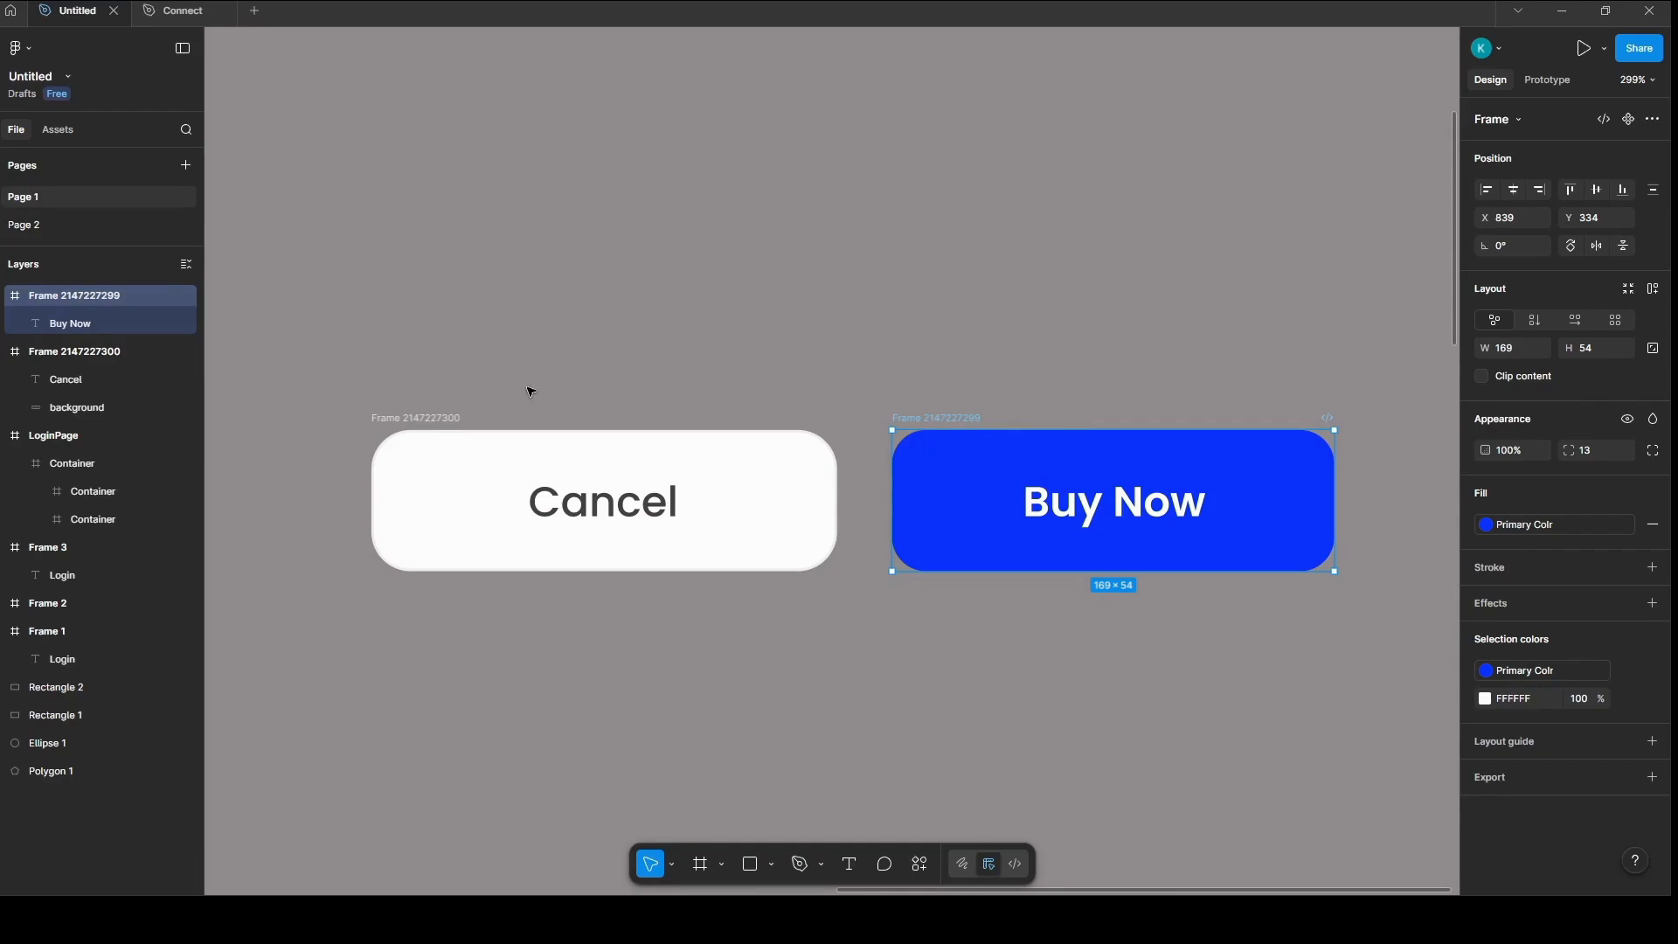
{"action": "left_click", "coordinate": [463, 437]}
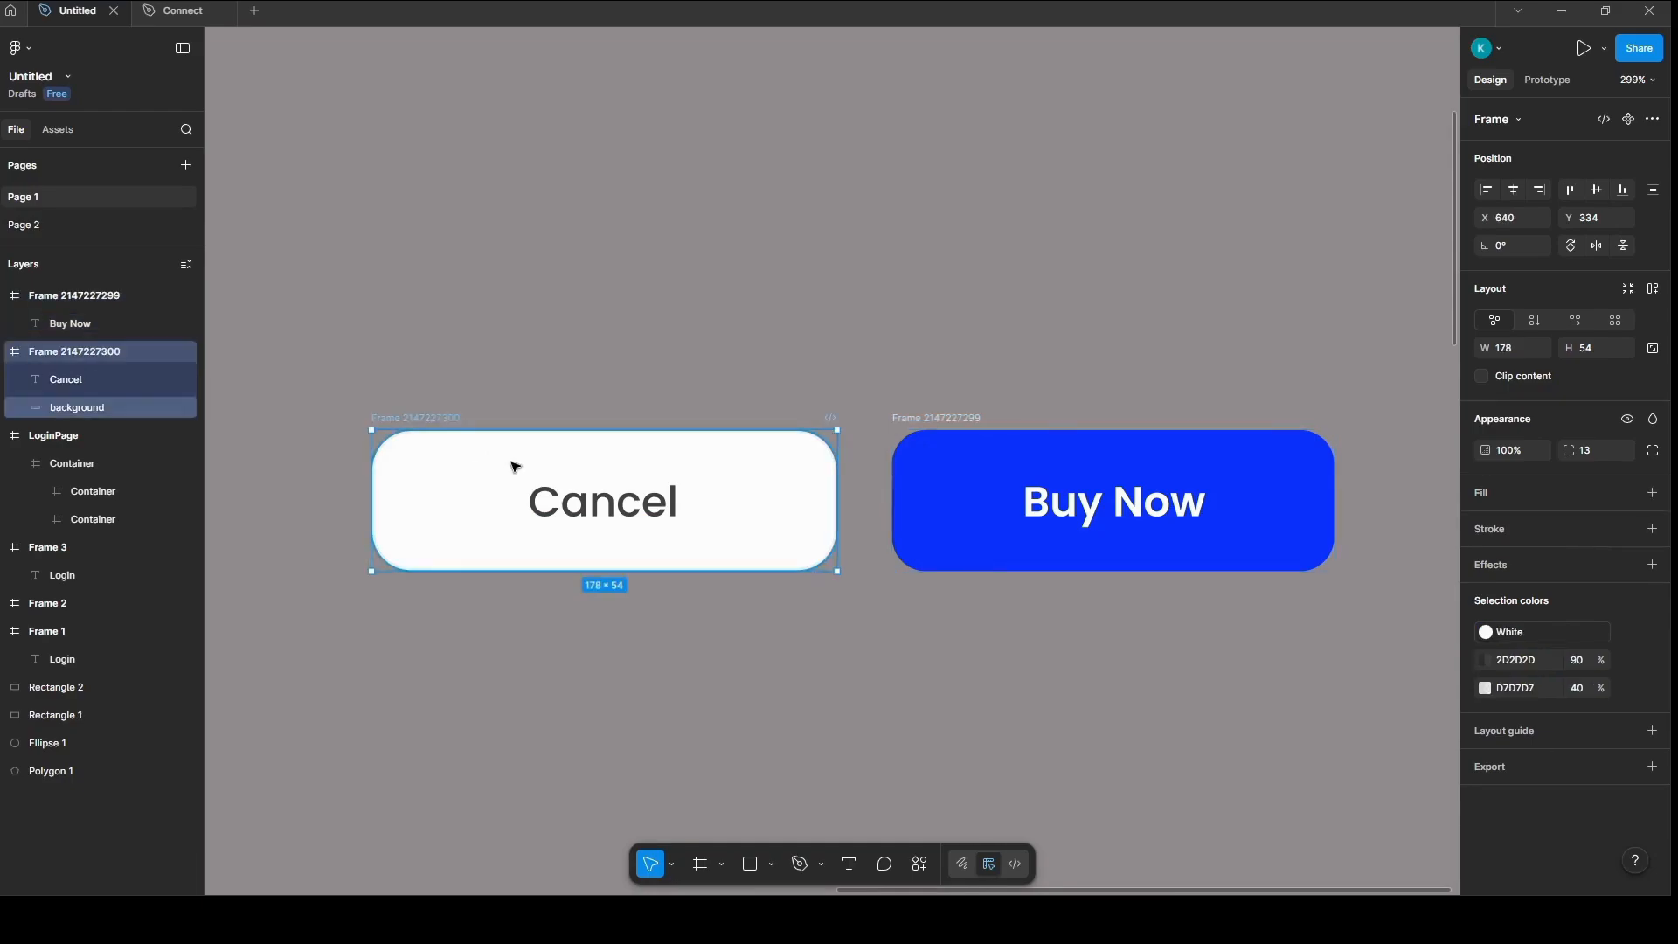
{"action": "scroll", "coordinate": [581, 472], "scroll_direction": "up", "scroll_amount": 3}
{"action": "scroll", "coordinate": [967, 491], "scroll_direction": "right", "scroll_amount": 3}
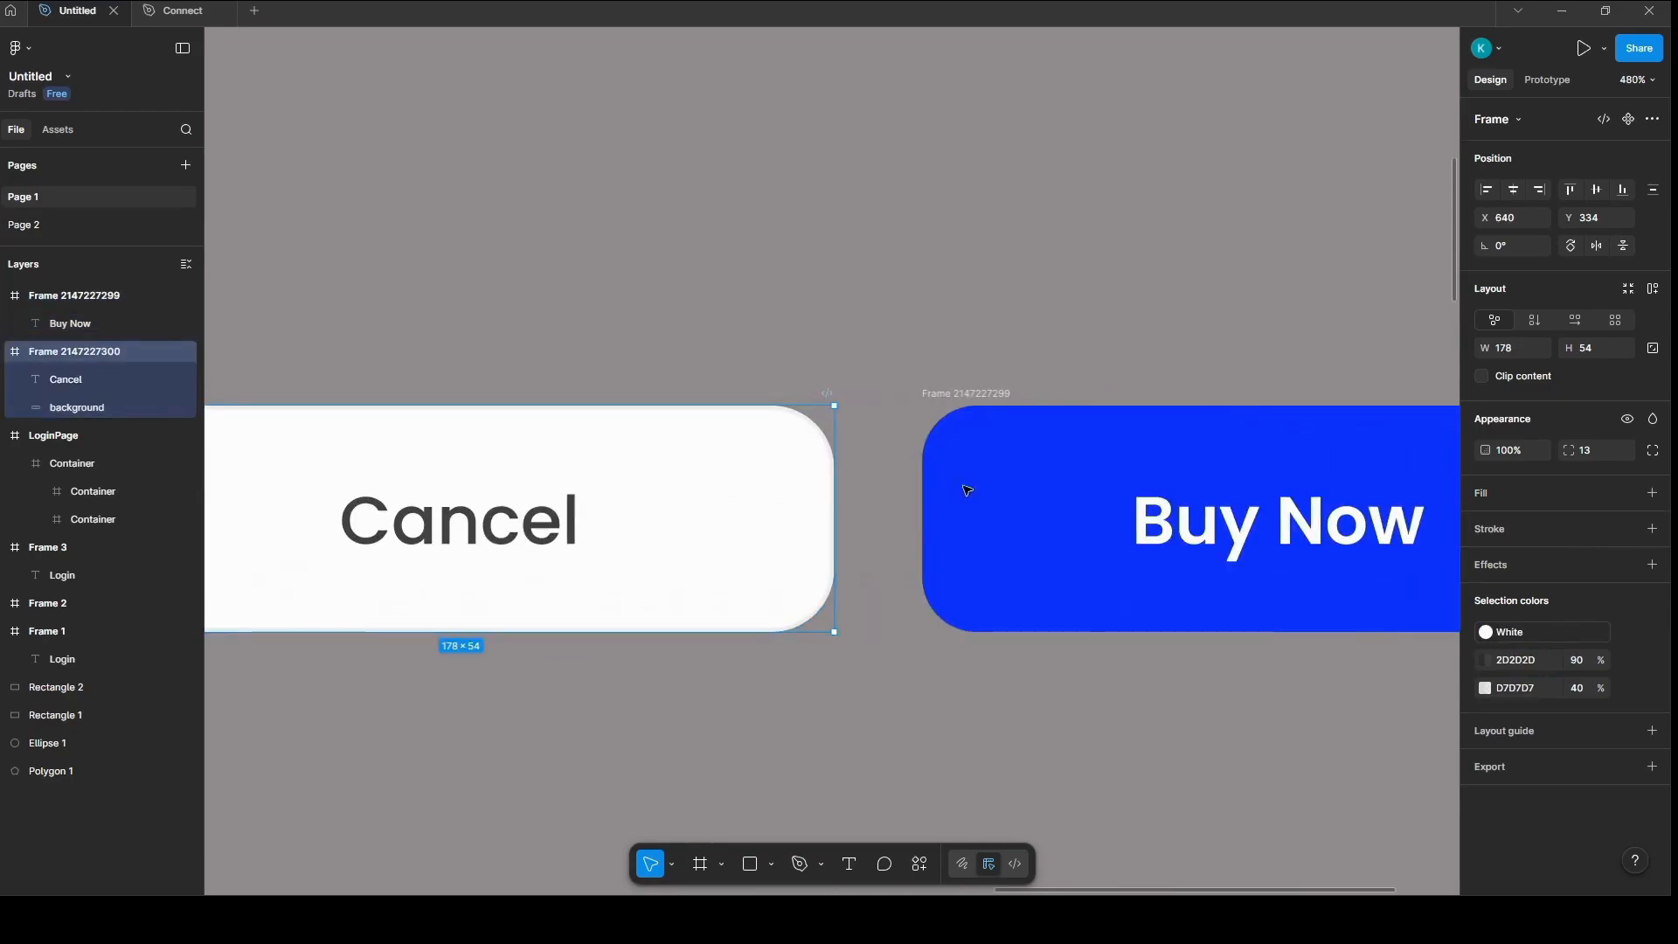
{"action": "key", "text": "Escape"}
{"action": "left_click", "coordinate": [965, 469]}
{"action": "scroll", "coordinate": [966, 470], "scroll_direction": "down", "scroll_amount": 3}
{"action": "scroll", "coordinate": [965, 470], "scroll_direction": "right", "scroll_amount": 3}
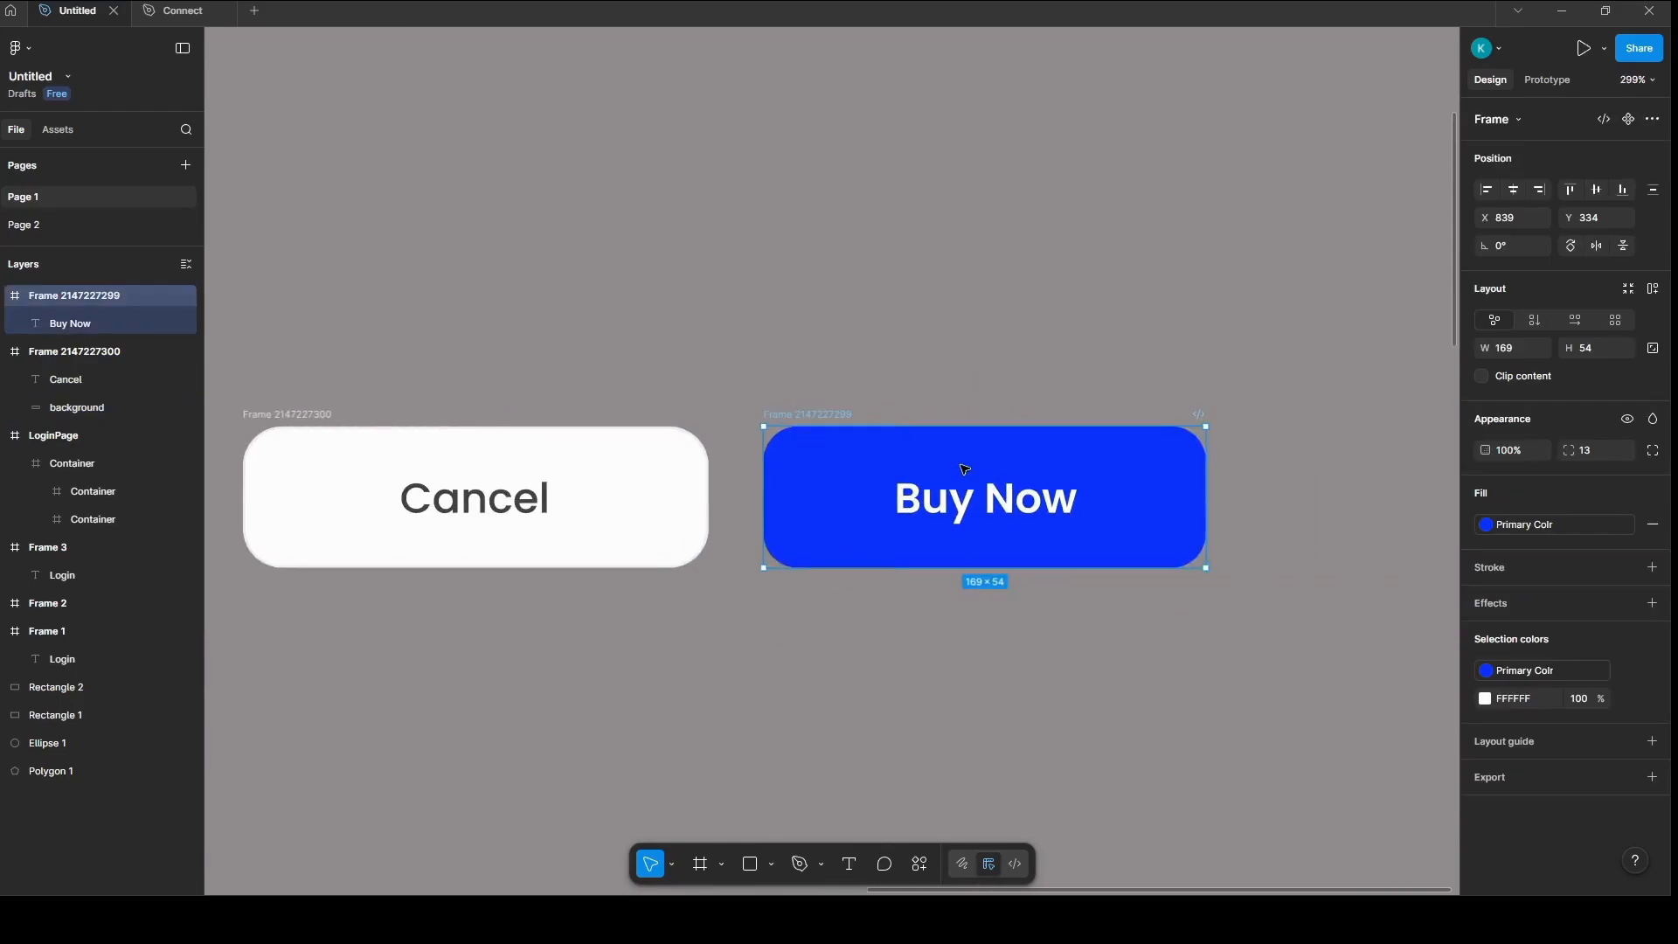
{"action": "scroll", "coordinate": [966, 469], "scroll_direction": "up", "scroll_amount": 2}
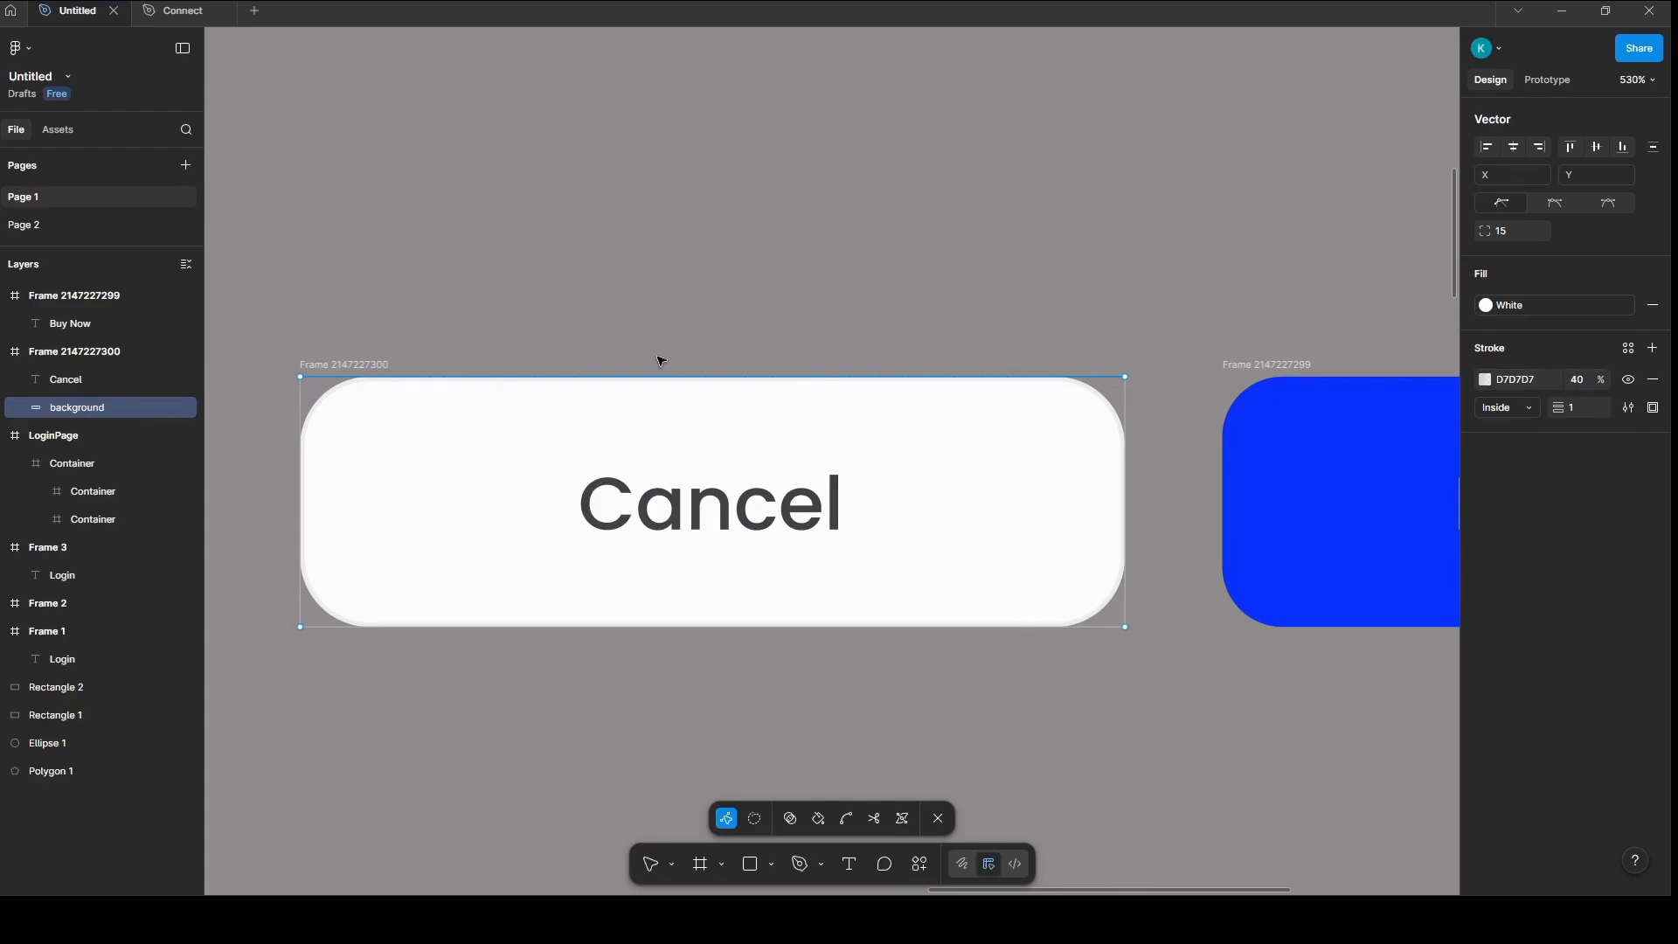
Step: Return to the Login buttons and select the outlined one to inspect its stroke settings
{"action": "scroll", "coordinate": [656, 367], "scroll_direction": "down", "scroll_amount": 5}
{"action": "scroll", "coordinate": [909, 520], "scroll_direction": "left", "scroll_amount": 3}
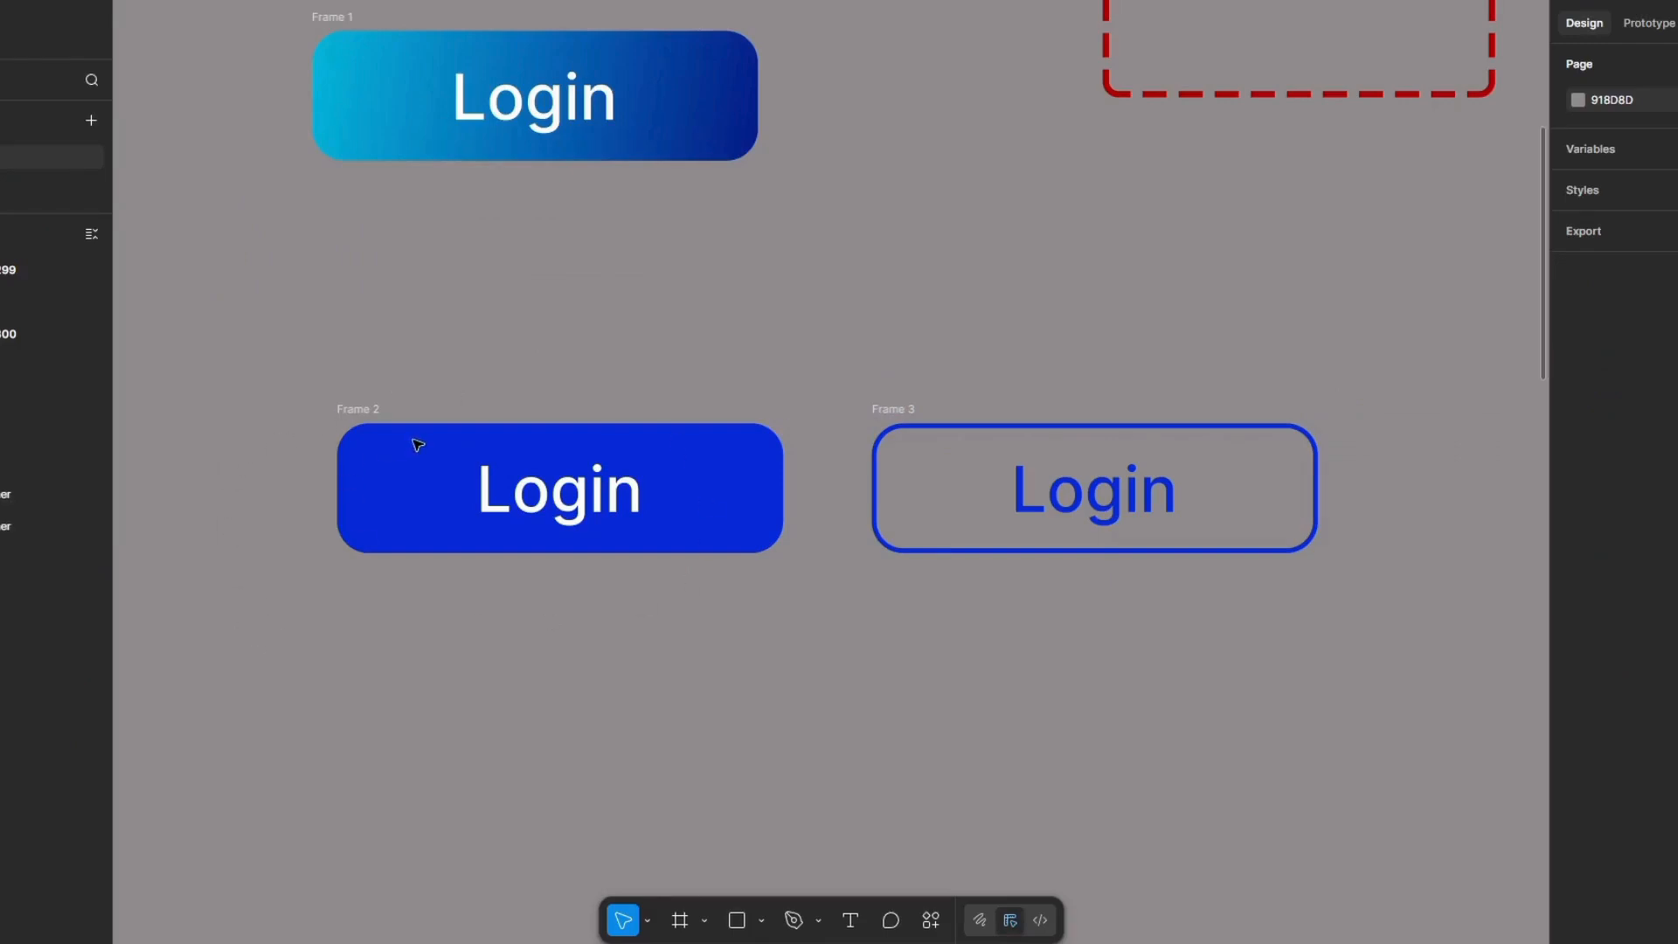
{"action": "left_click", "coordinate": [1179, 438]}
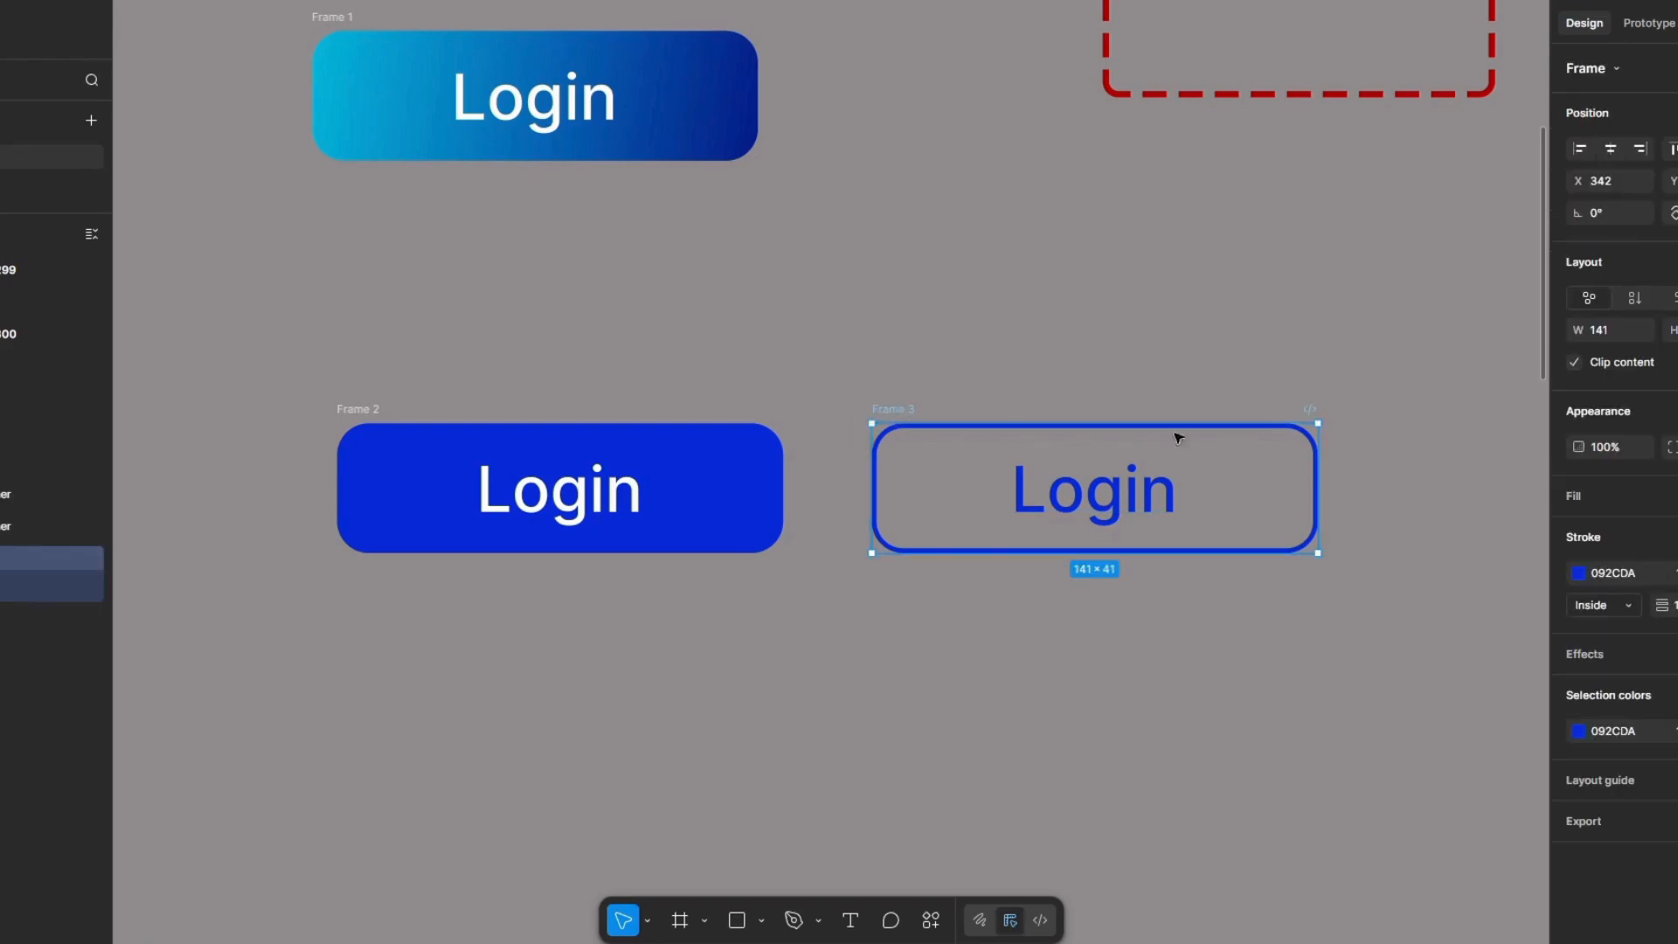